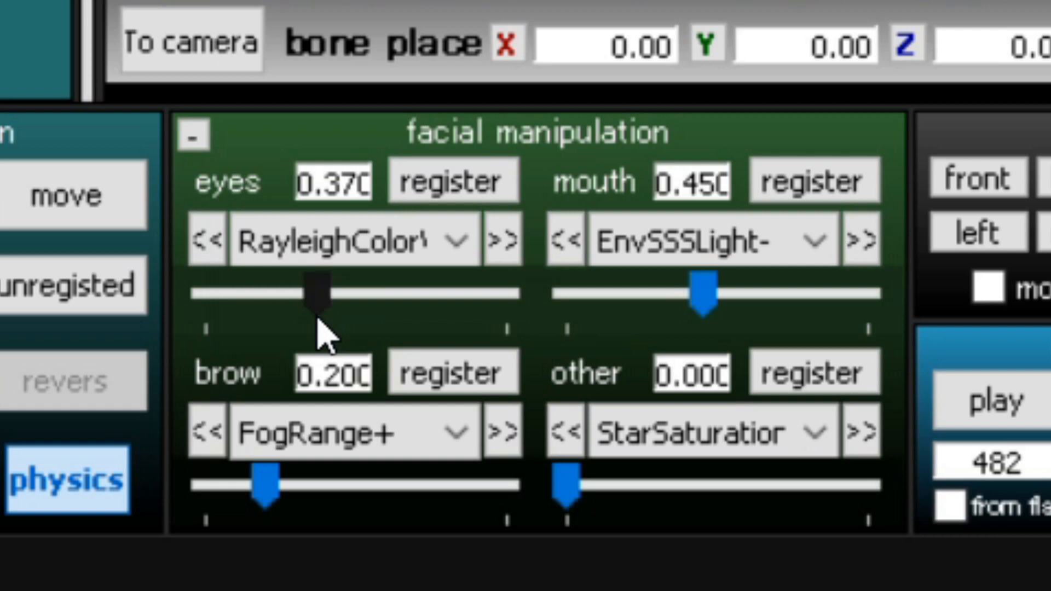
# Adjust the eyes facial morph slider, and register the RayleighHeight+ morph with a value of 0.1.
pyautogui.moveTo(320, 334); pyautogui.dragTo(362, 341)
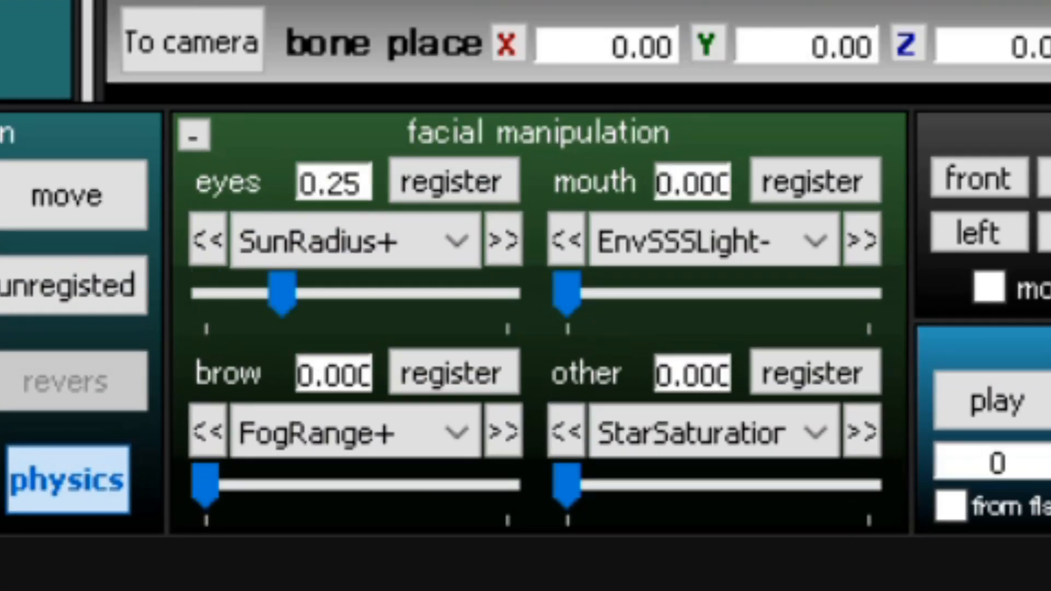
pyautogui.click(454, 243)
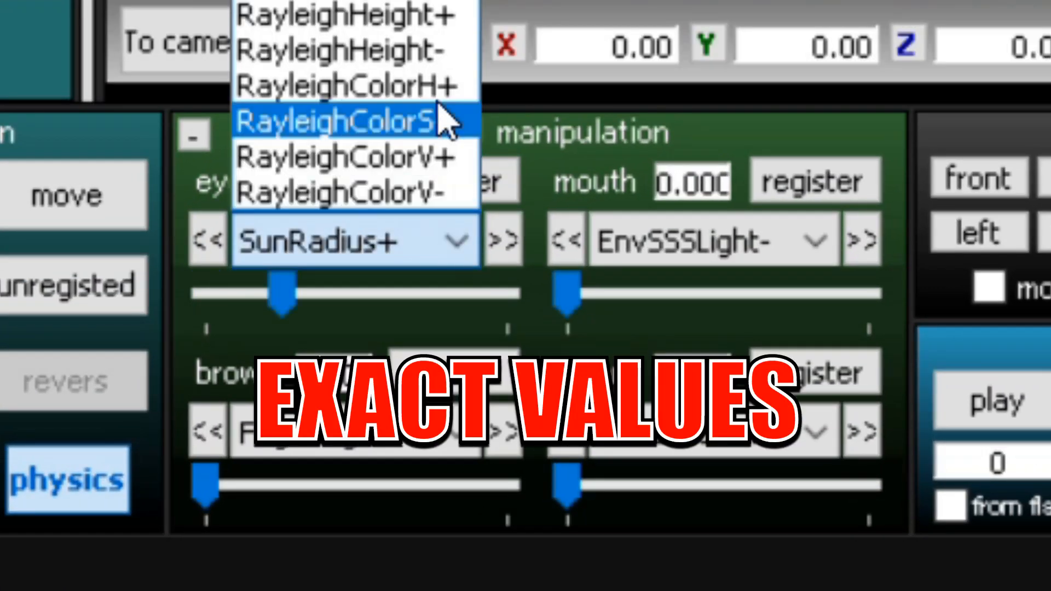
pyautogui.click(409, 24)
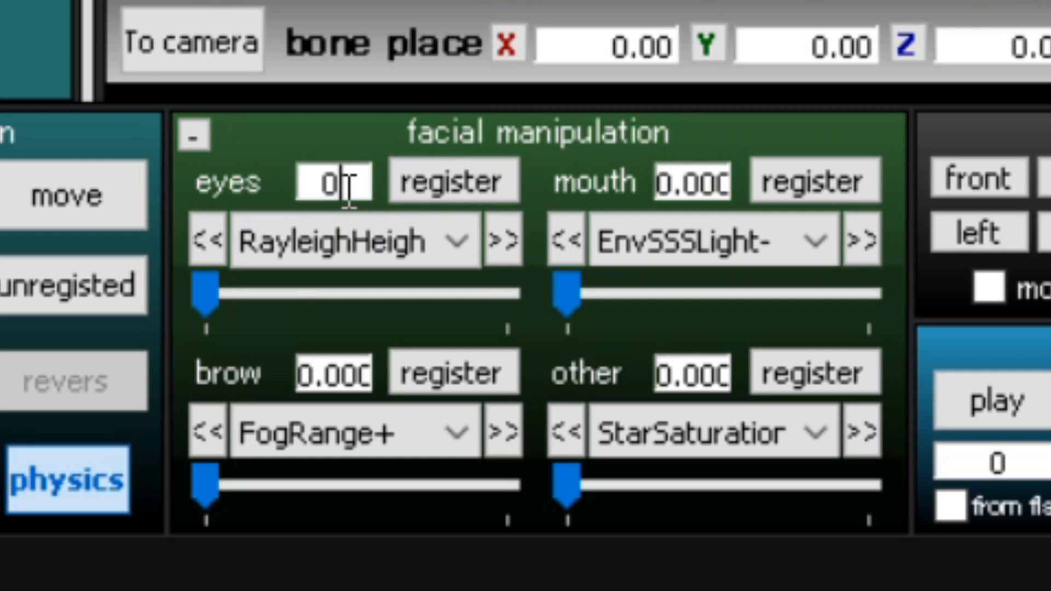
pyautogui.write('.1')
pyautogui.click(452, 180)
pyautogui.click(454, 241)
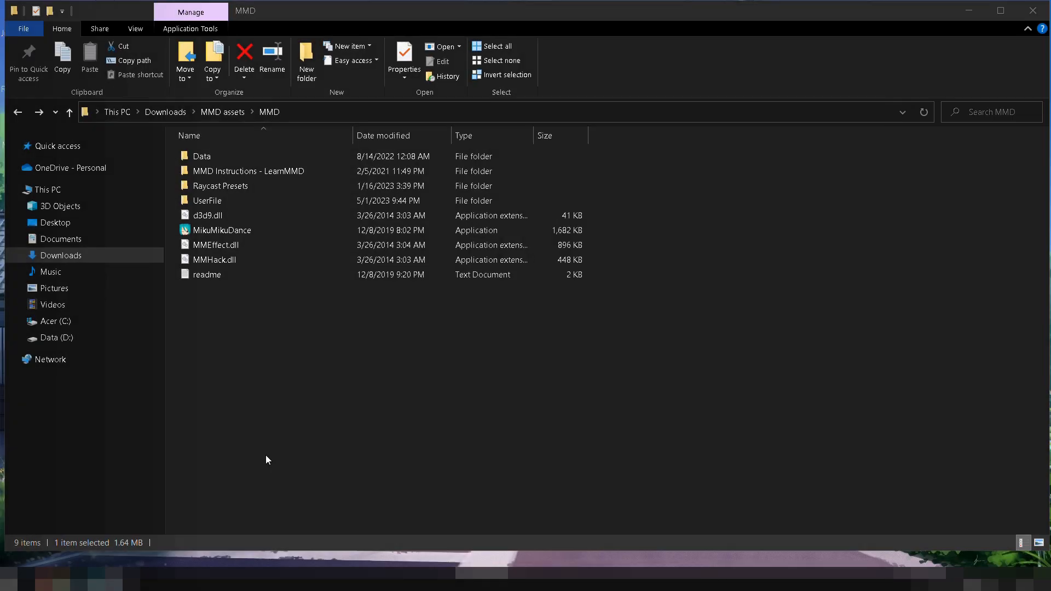
# Launch MikuMikuDance from the MMD folder and open the MMEffect effect mapping.
pyautogui.click(265, 454)
pyautogui.doubleClick(241, 230)
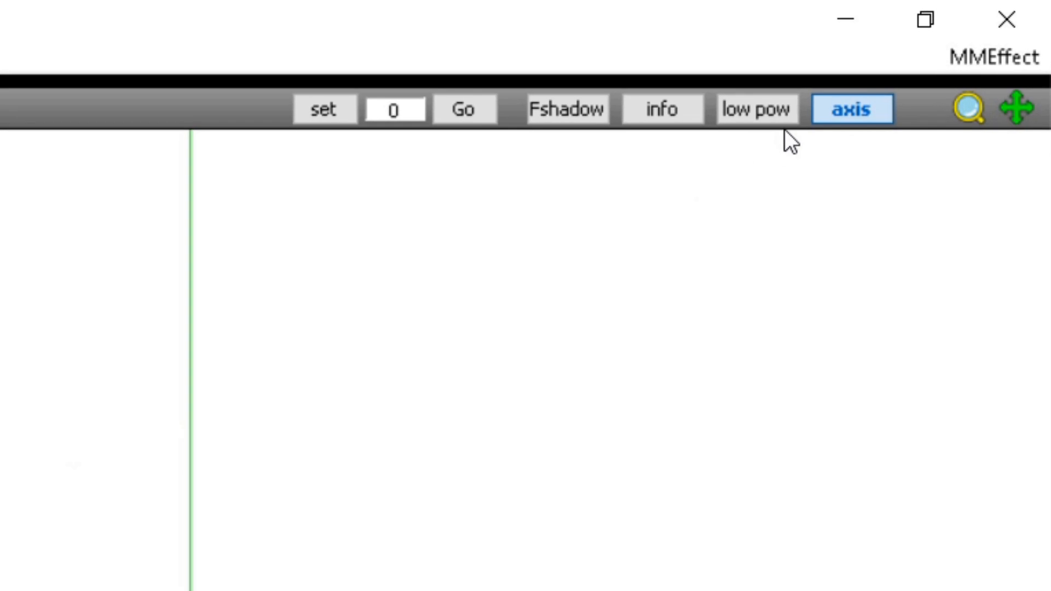
pyautogui.click(955, 58)
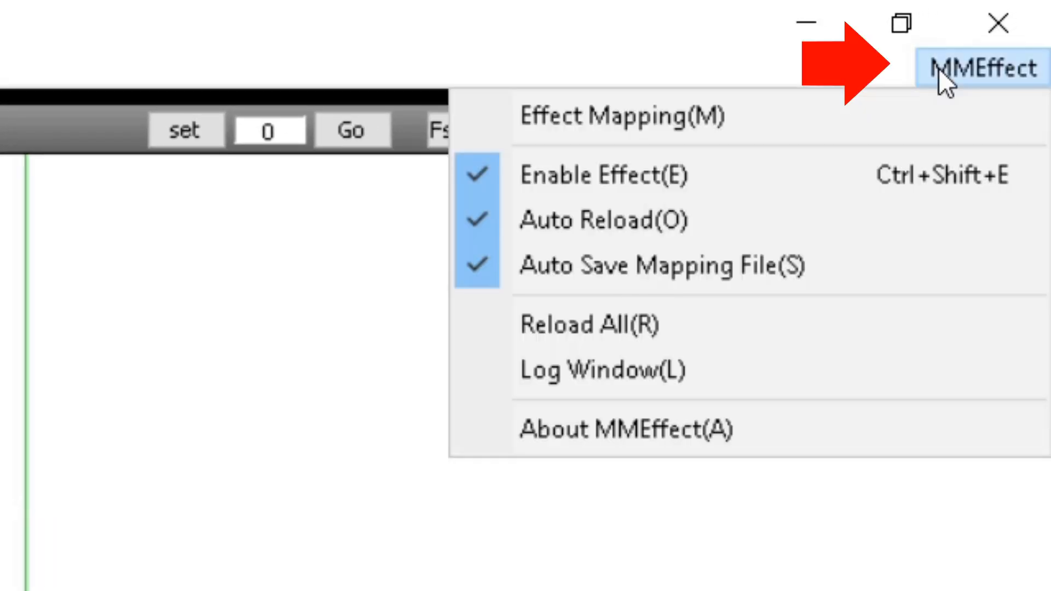
pyautogui.click(813, 124)
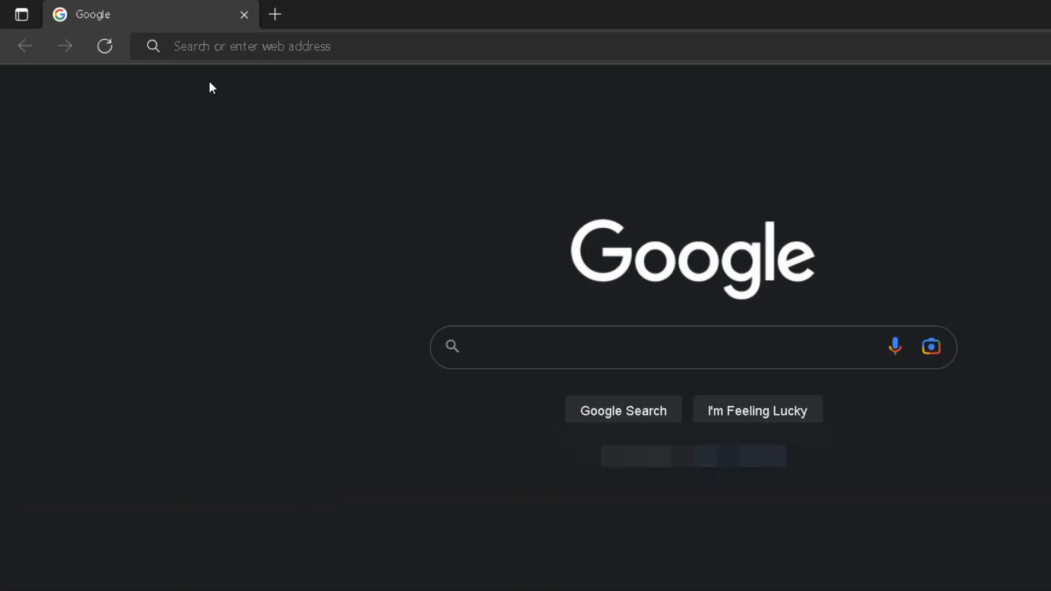
pyautogui.click(220, 46)
pyautogui.write('www.github')
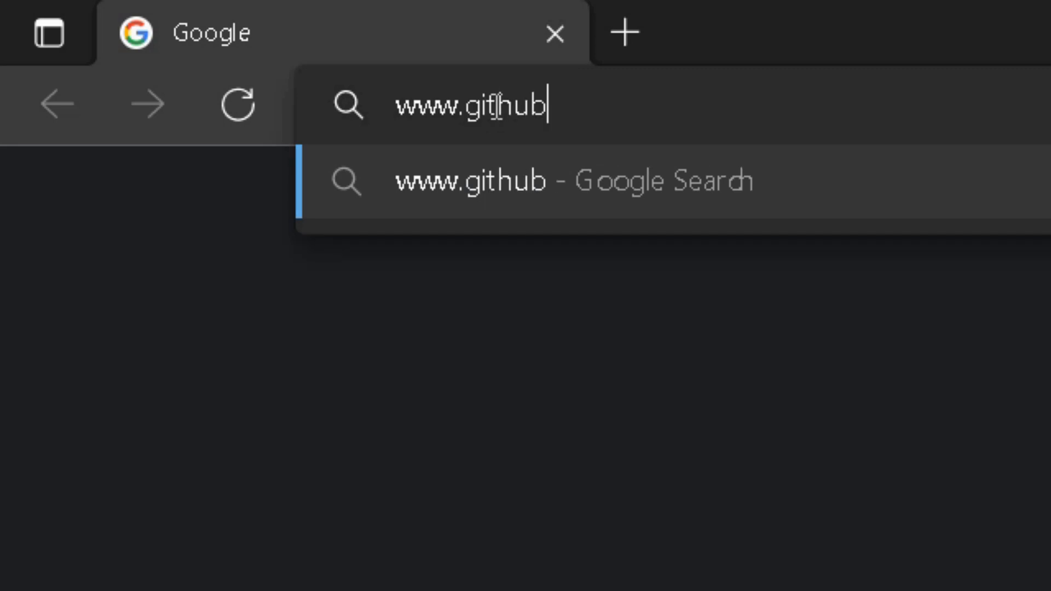
pyautogui.write('.com/ray-cast')
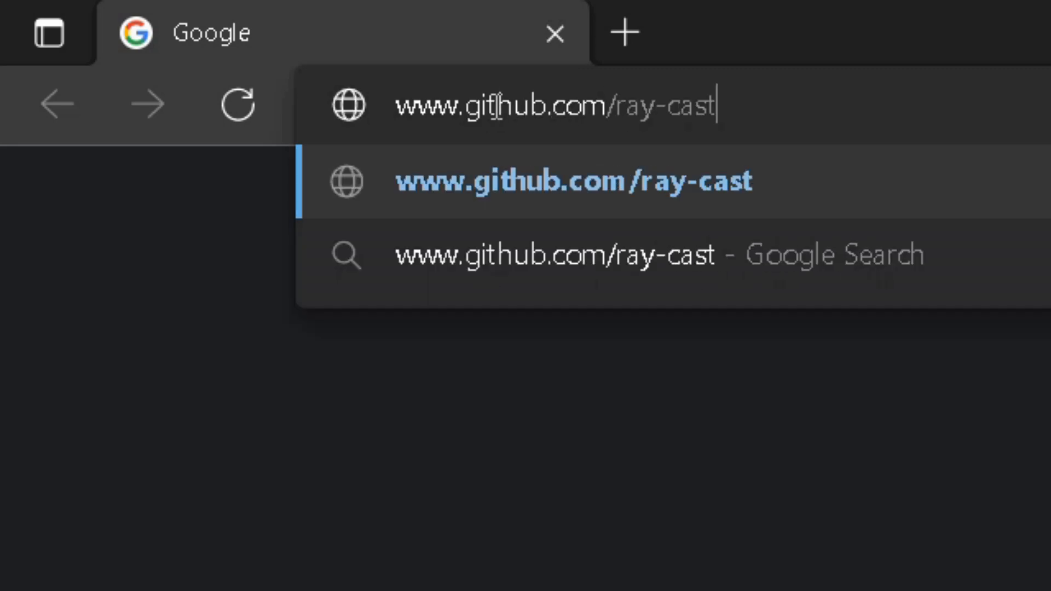
pyautogui.write('/ray-mmd/relea')
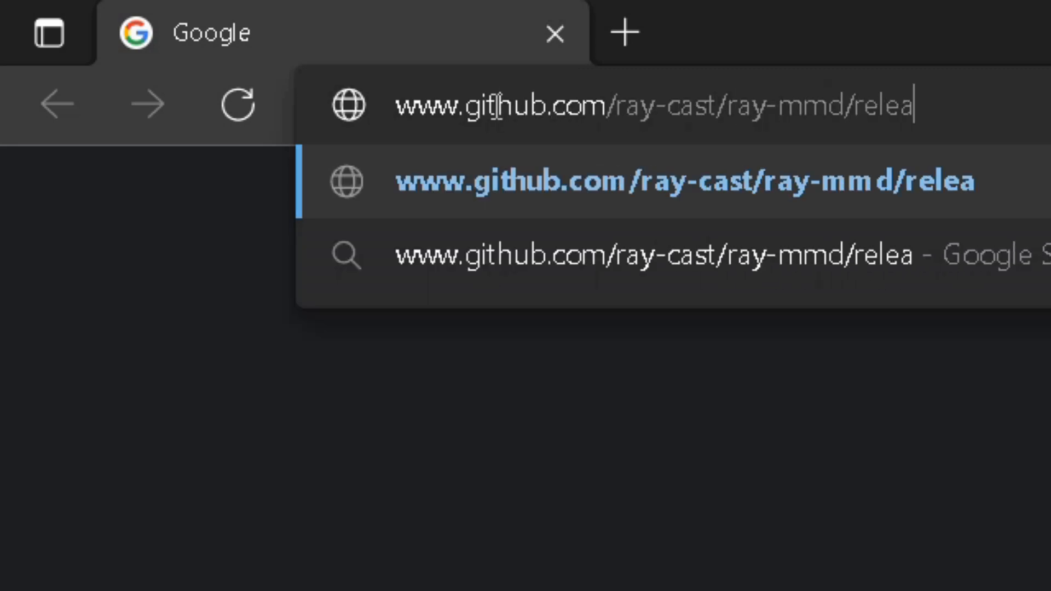
pyautogui.write('ses')
pyautogui.press('Return')
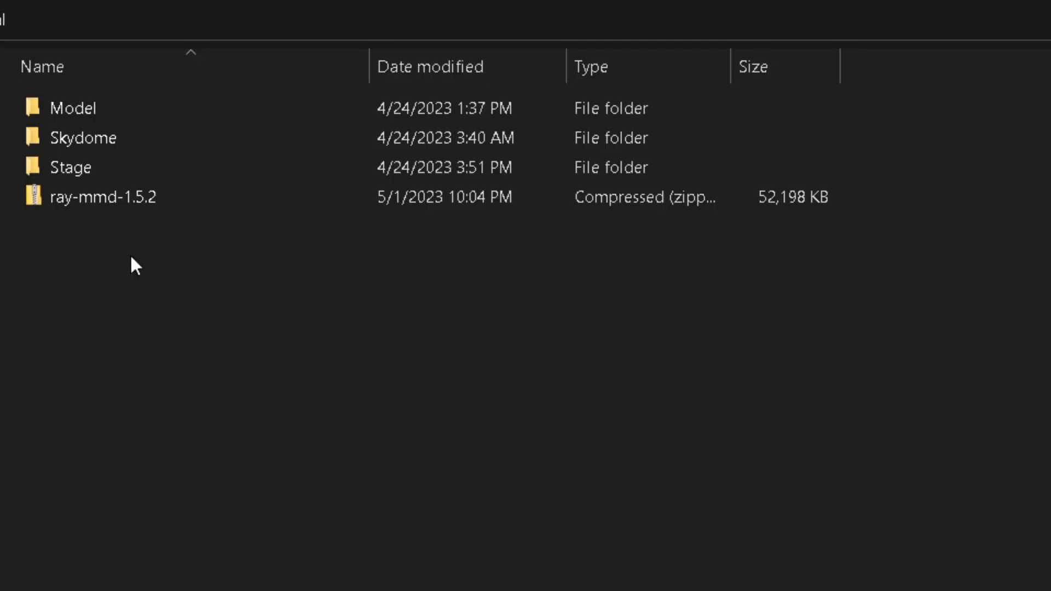
# Extract the ray-mmd-1.5.2 archive into its current folder and open the extracted ray-mmd-1.5.2 folder.
pyautogui.rightClick(63, 197)
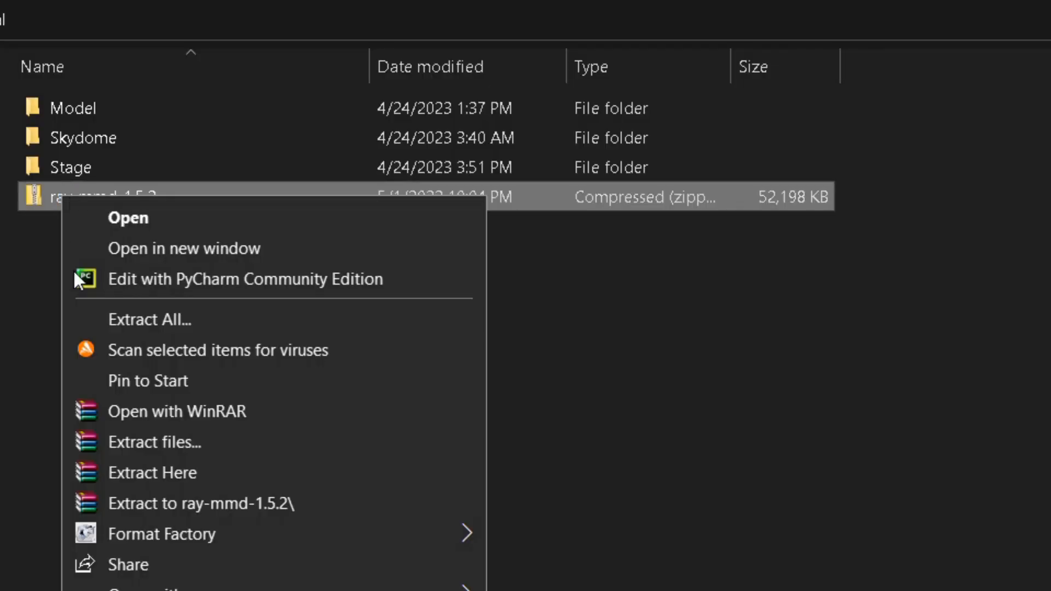
pyautogui.click(150, 469)
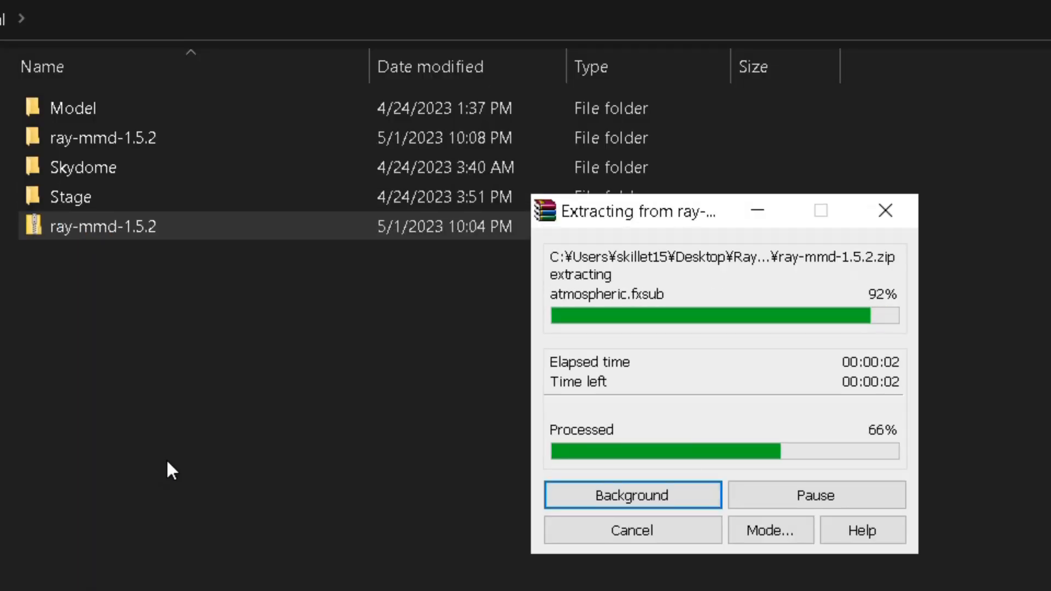
pyautogui.click(109, 134)
pyautogui.doubleClick(110, 134)
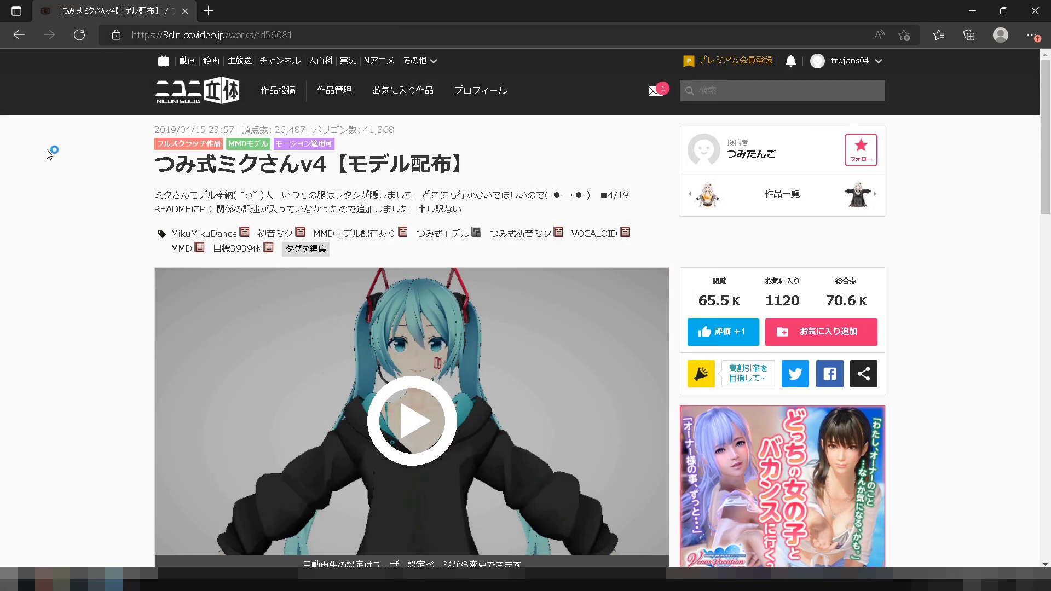
# Download the つみ式ミクさんv4 model, agreeing to its licence terms, and browse the 騒がしい裏路地ステージ stage page on BowlRoll.
pyautogui.scroll(-10, 526, 329)
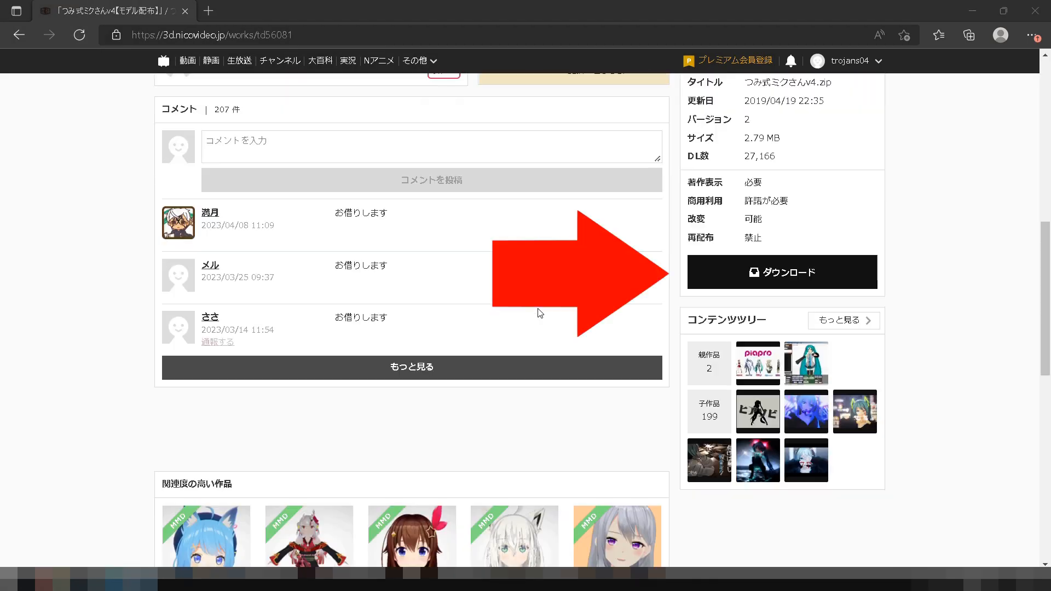
pyautogui.click(788, 271)
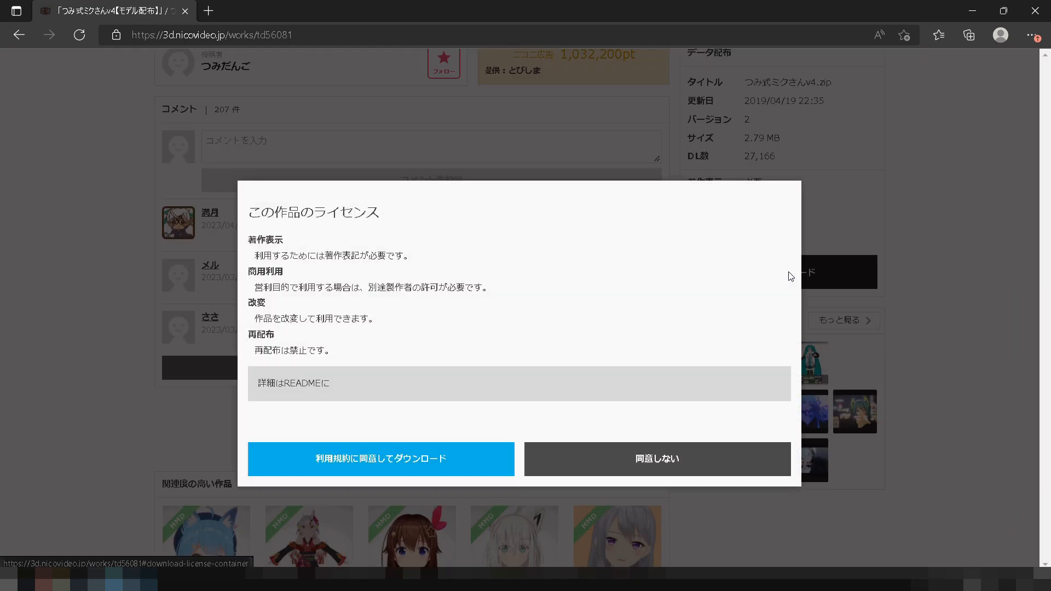
pyautogui.click(476, 460)
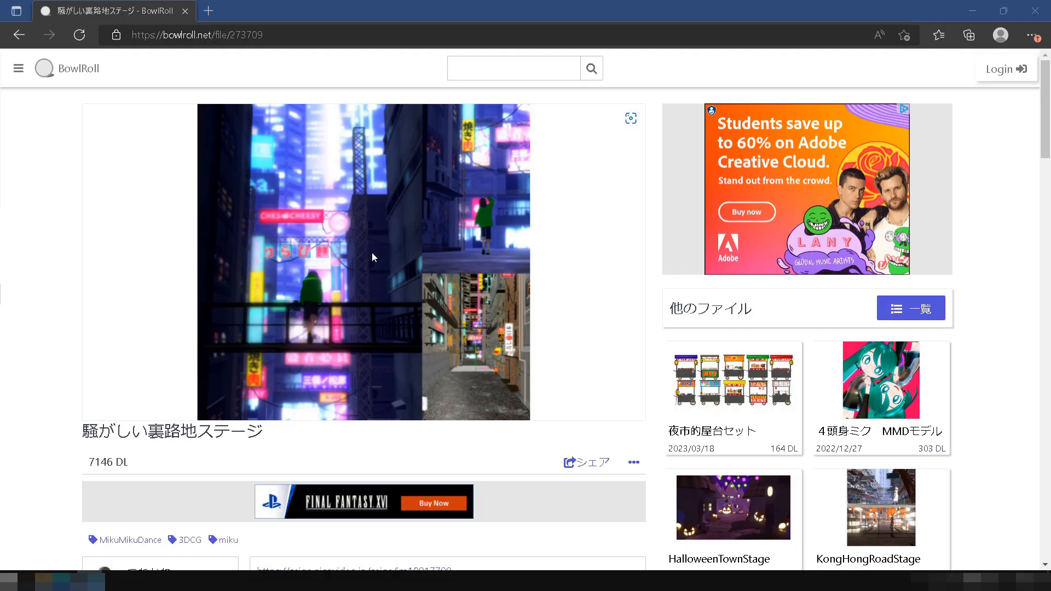
pyautogui.scroll(-10, 386, 373)
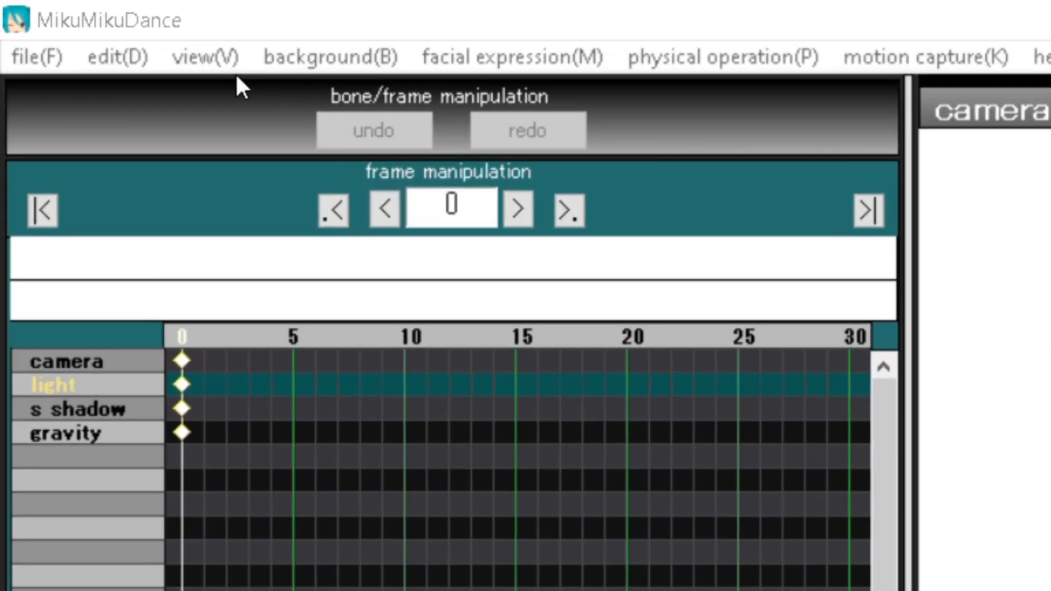
# Enable camera lighting tracking and disable the coordinate axis, ground shadow and transparent ground shadow display options in MikuMikuDance.
pyautogui.click(80, 20)
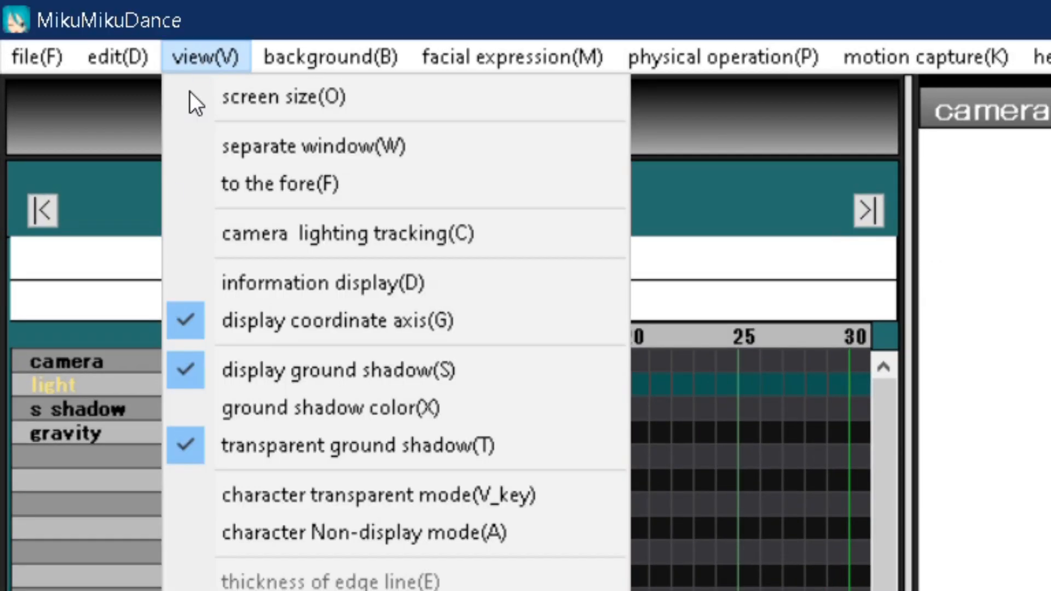
pyautogui.click(185, 238)
pyautogui.click(199, 58)
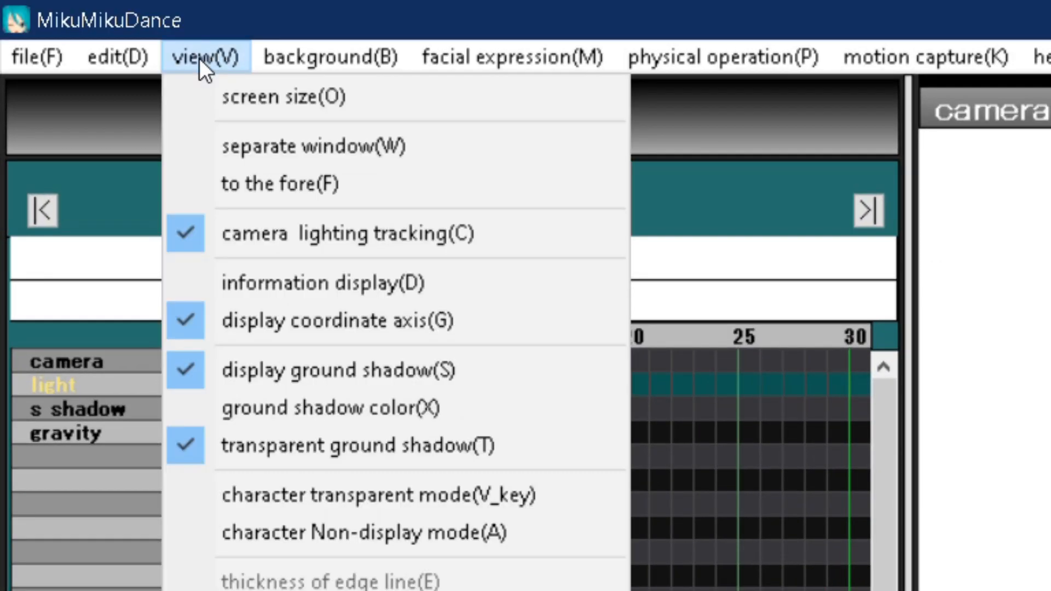
pyautogui.click(235, 327)
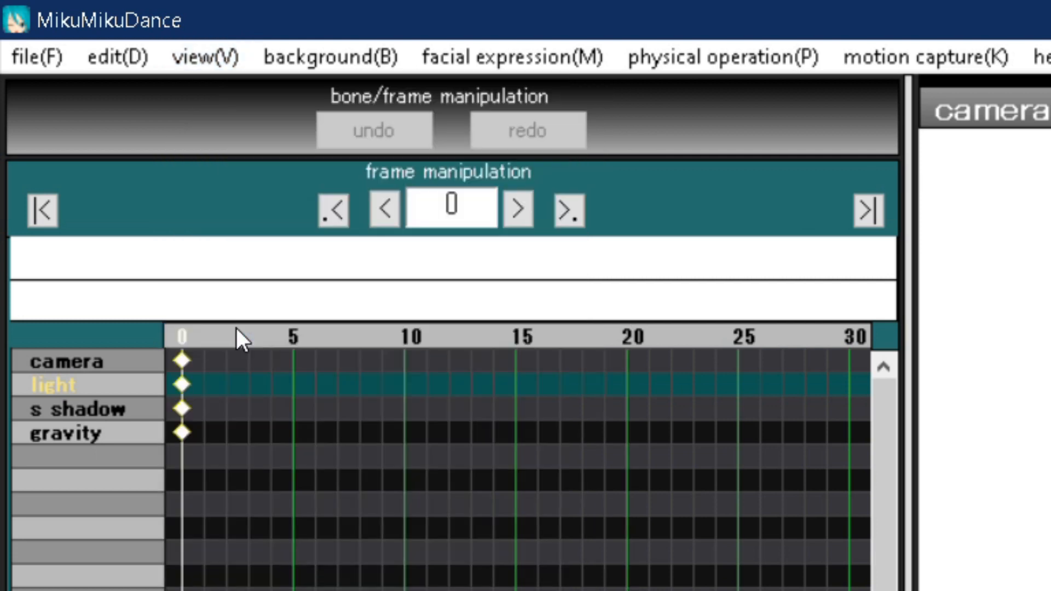
pyautogui.click(206, 57)
pyautogui.click(237, 367)
pyautogui.click(217, 48)
pyautogui.click(274, 442)
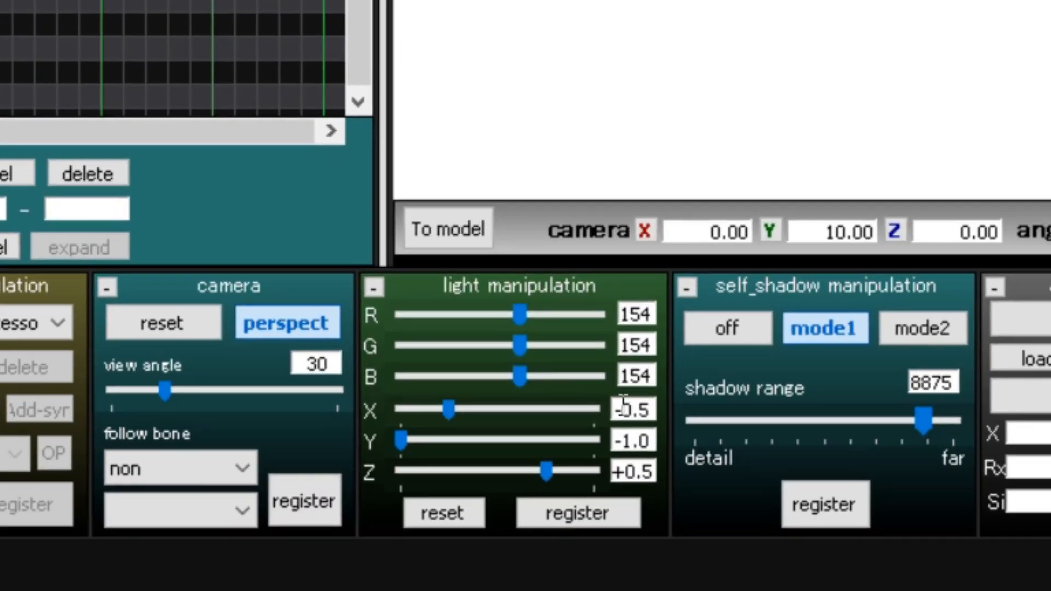
# Set the light direction to X 0.1, Y -0.7 and Z 1, and register it.
pyautogui.moveTo(654, 416); pyautogui.dragTo(615, 410)
pyautogui.write('0.1')
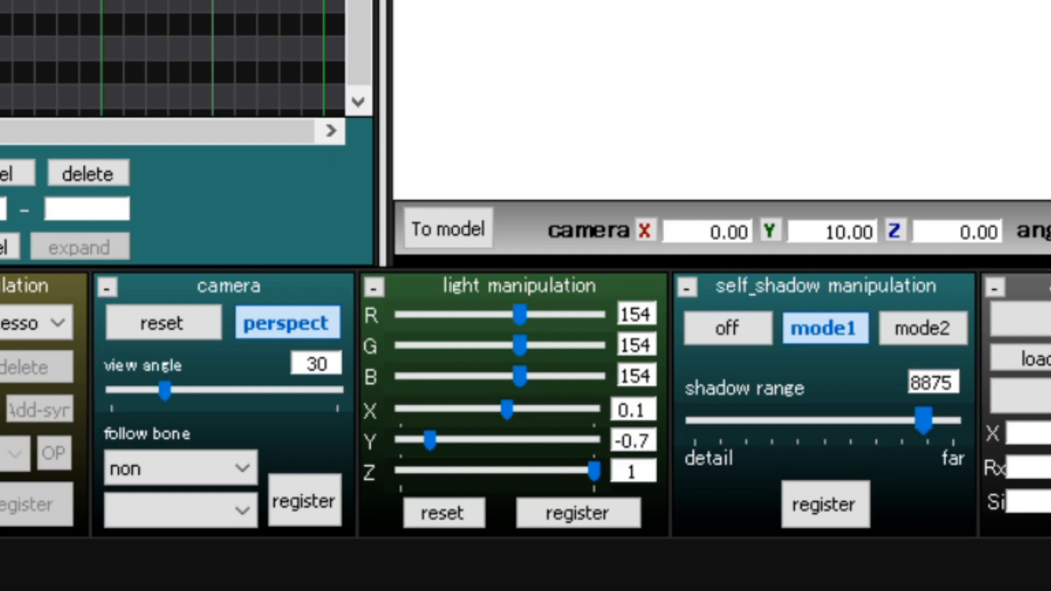
pyautogui.click(585, 514)
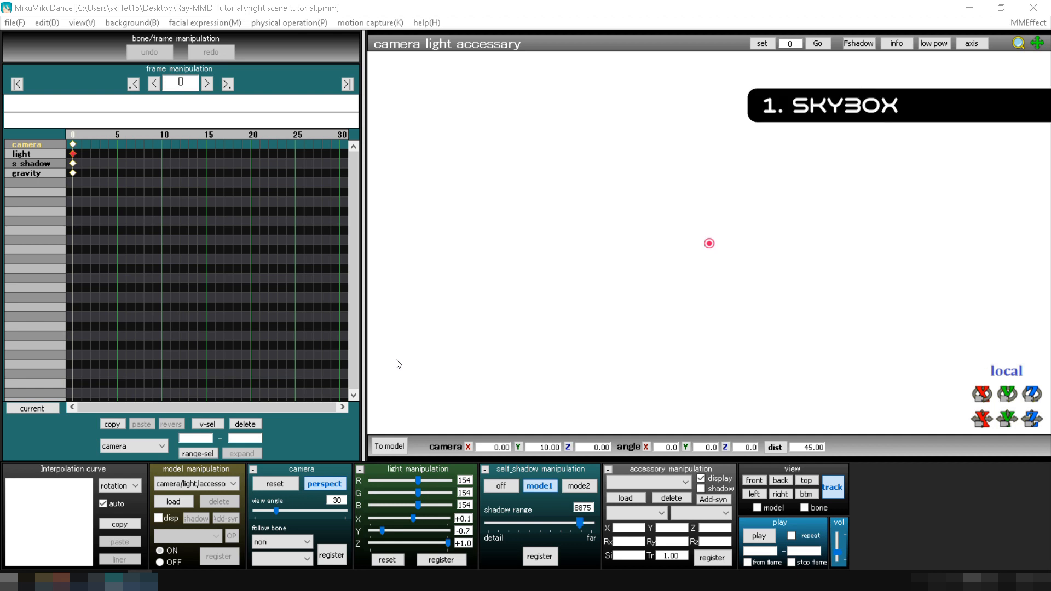
# Load the Time of night skybox model from the Skybox folder of ray-mmd-1.5.2.
pyautogui.click(176, 502)
pyautogui.click(226, 64)
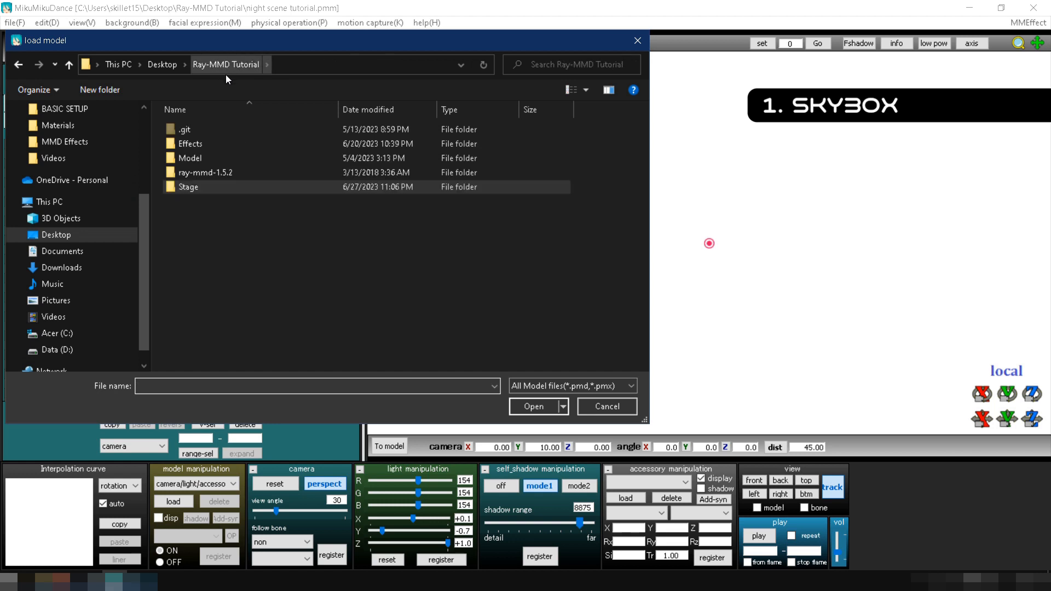
pyautogui.doubleClick(208, 172)
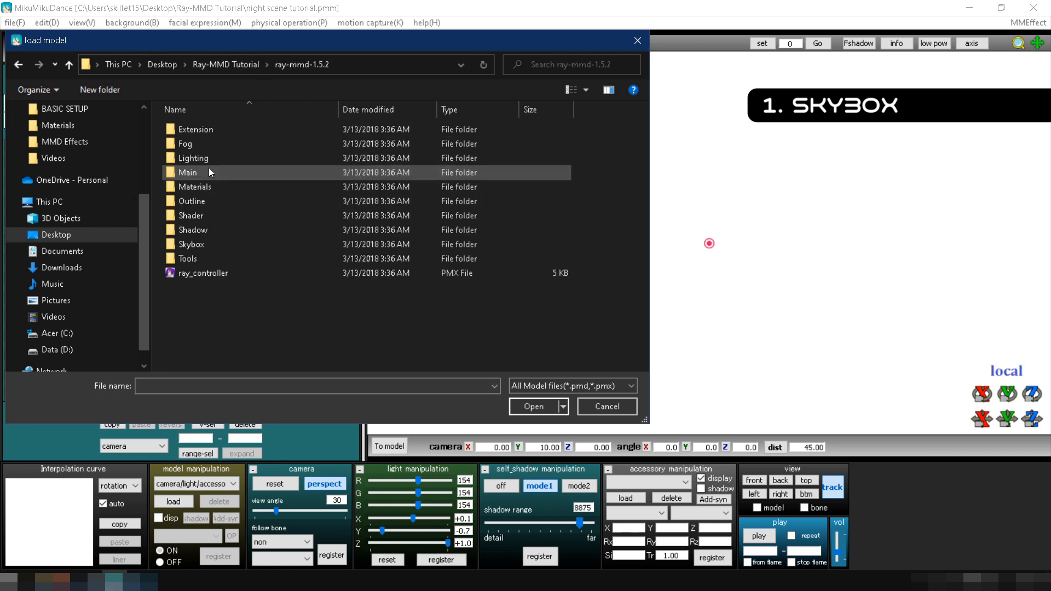
pyautogui.doubleClick(191, 244)
pyautogui.doubleClick(203, 187)
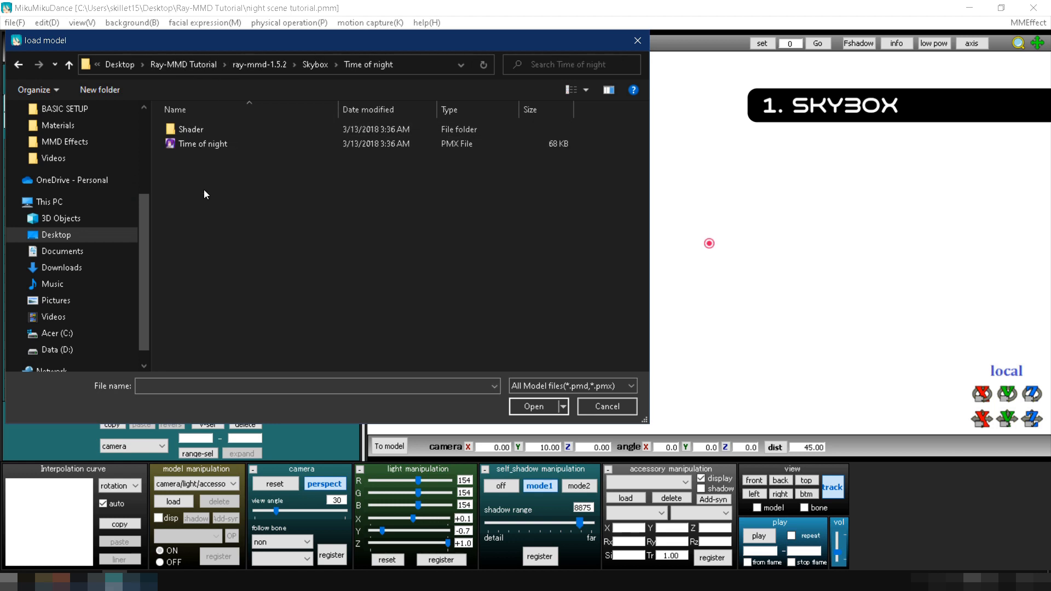
pyautogui.doubleClick(213, 144)
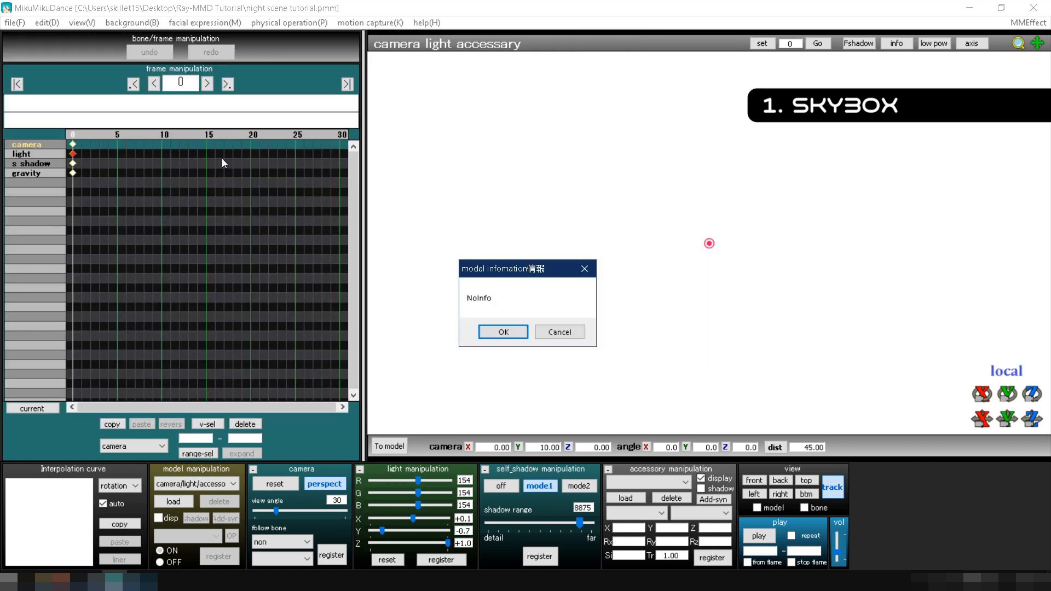
pyautogui.click(506, 334)
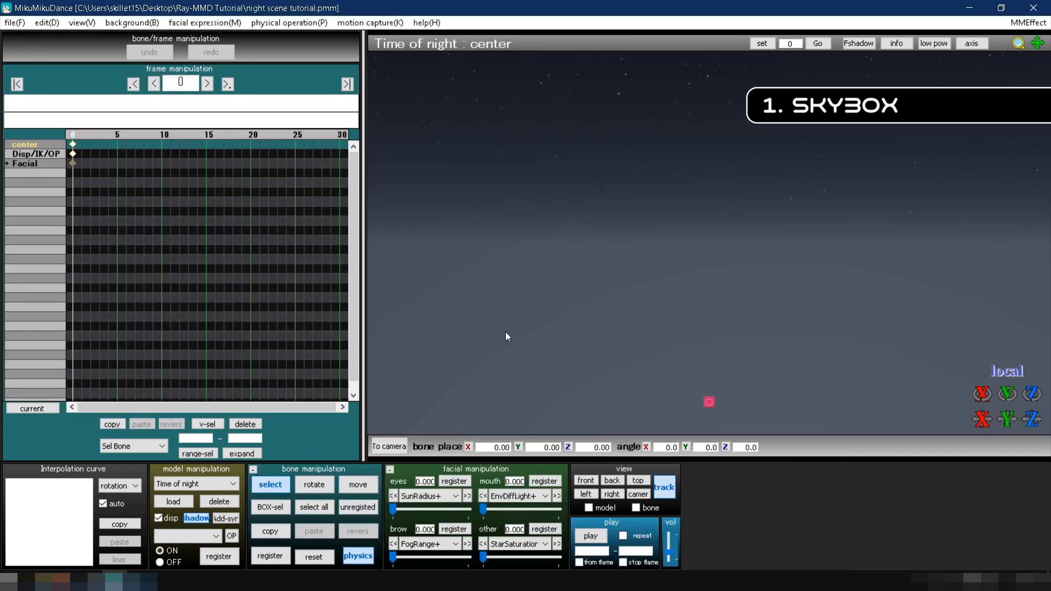
# Load the ray_controller model from the ray-mmd-1.5.2 folder.
pyautogui.click(184, 505)
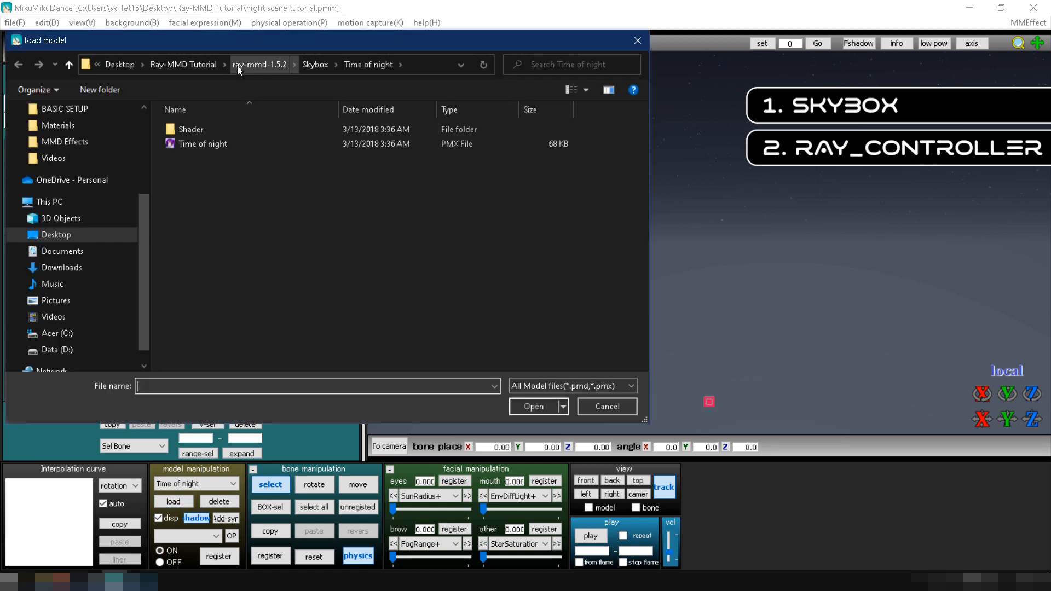
pyautogui.click(237, 65)
pyautogui.click(179, 274)
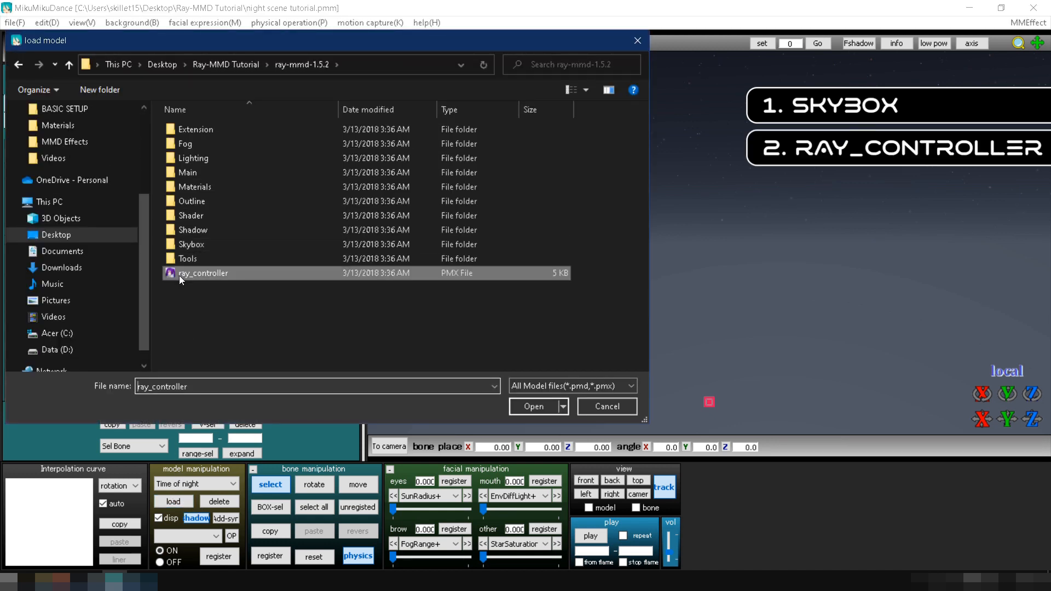
pyautogui.doubleClick(179, 275)
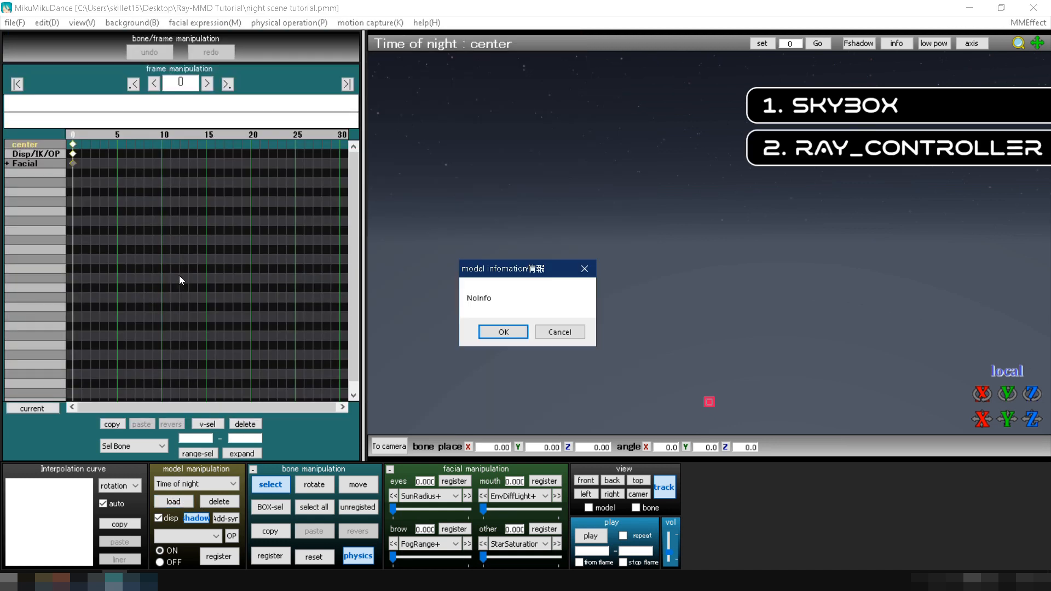
pyautogui.click(502, 332)
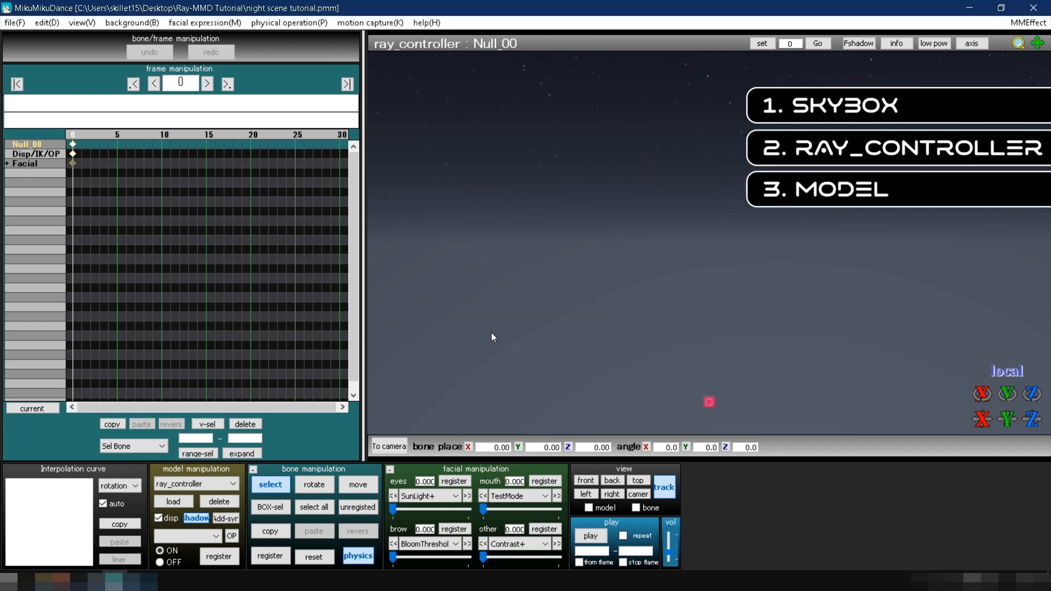
# Load the つみ式ミクさんv4 character model from the Model folder of Ray-MMD Tutorial.
pyautogui.click(190, 504)
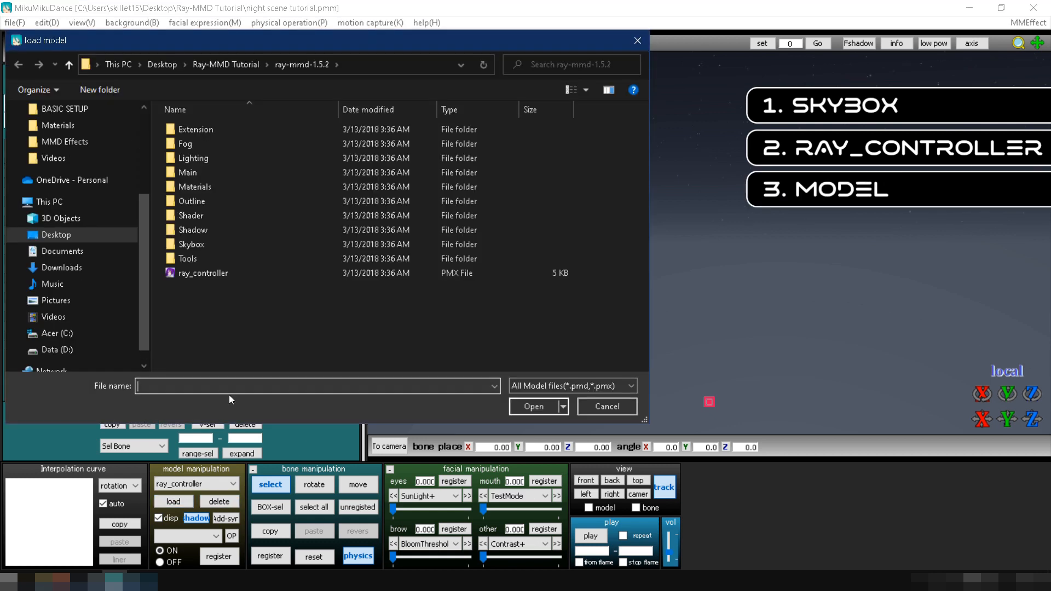
pyautogui.click(237, 70)
pyautogui.doubleClick(213, 156)
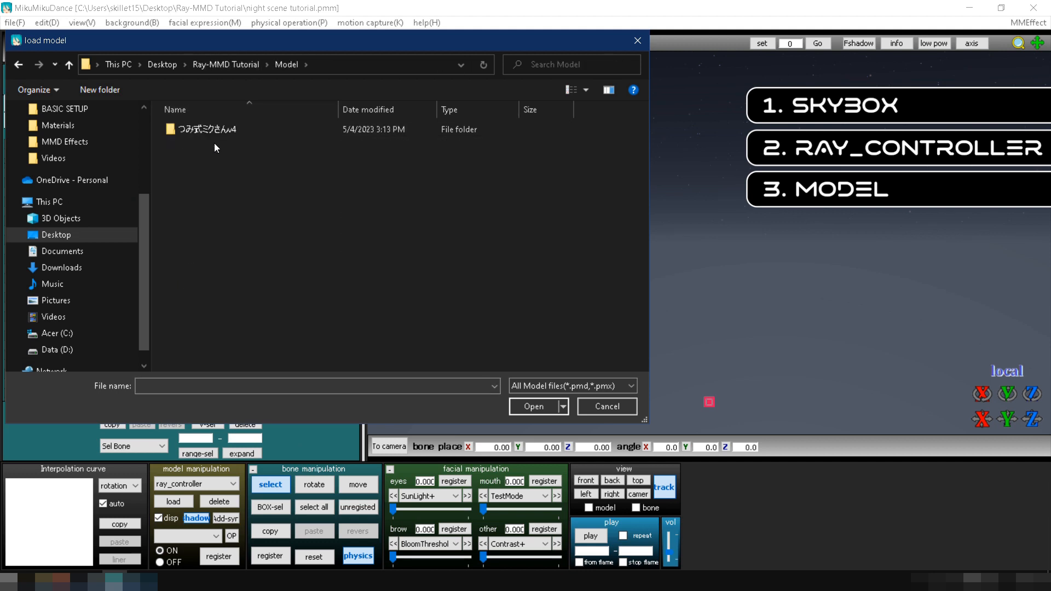
pyautogui.doubleClick(215, 131)
pyautogui.doubleClick(217, 134)
pyautogui.click(504, 331)
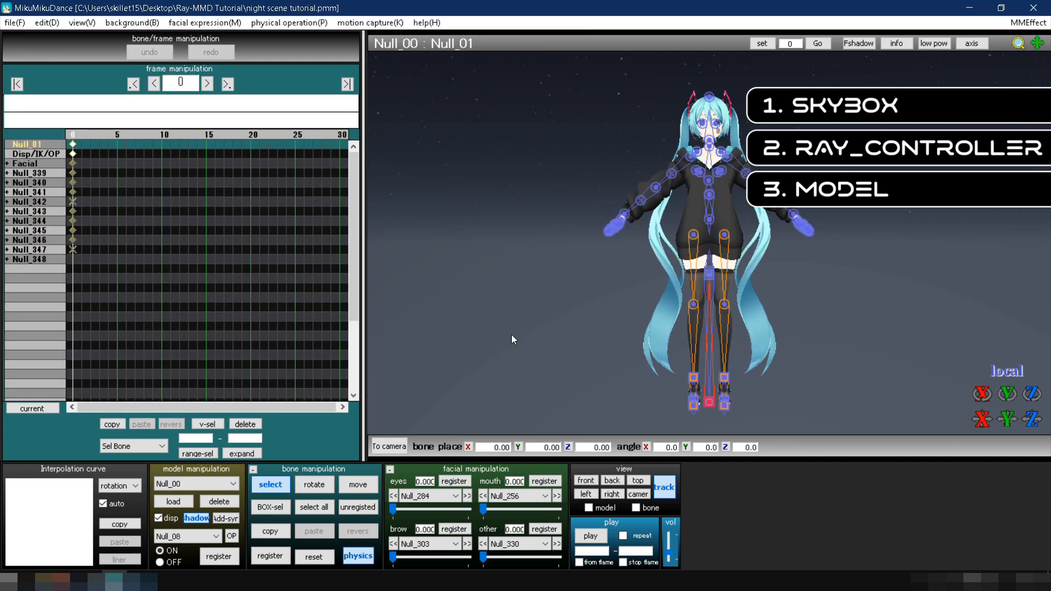
# Load the NoizyUraroziStage model from the NoizyUraroziStageV2.1 folder inside the Stage folder.
pyautogui.click(186, 502)
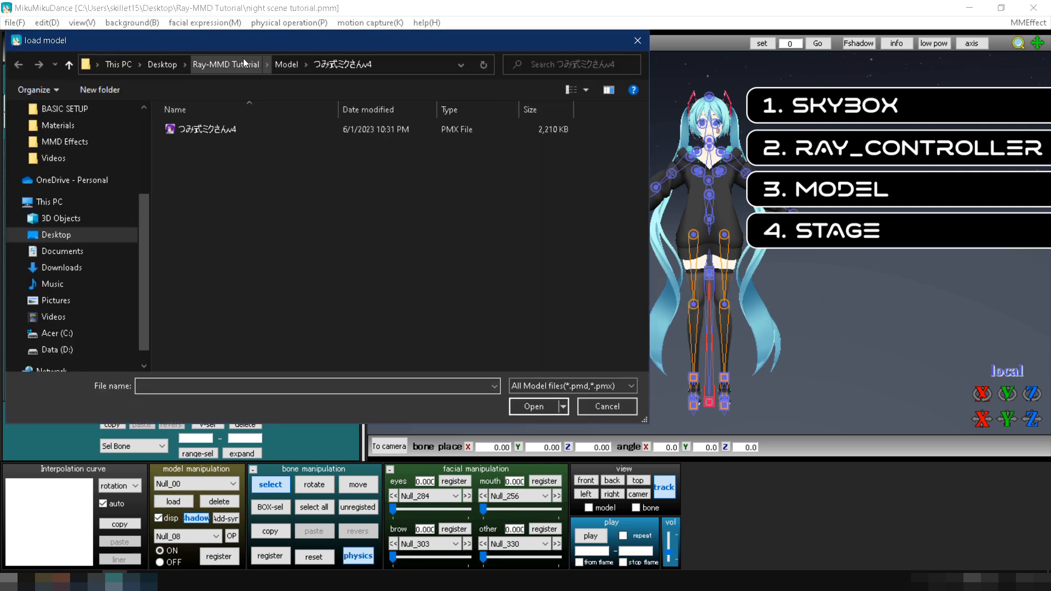
pyautogui.click(244, 64)
pyautogui.doubleClick(209, 187)
pyautogui.doubleClick(178, 175)
pyautogui.click(202, 144)
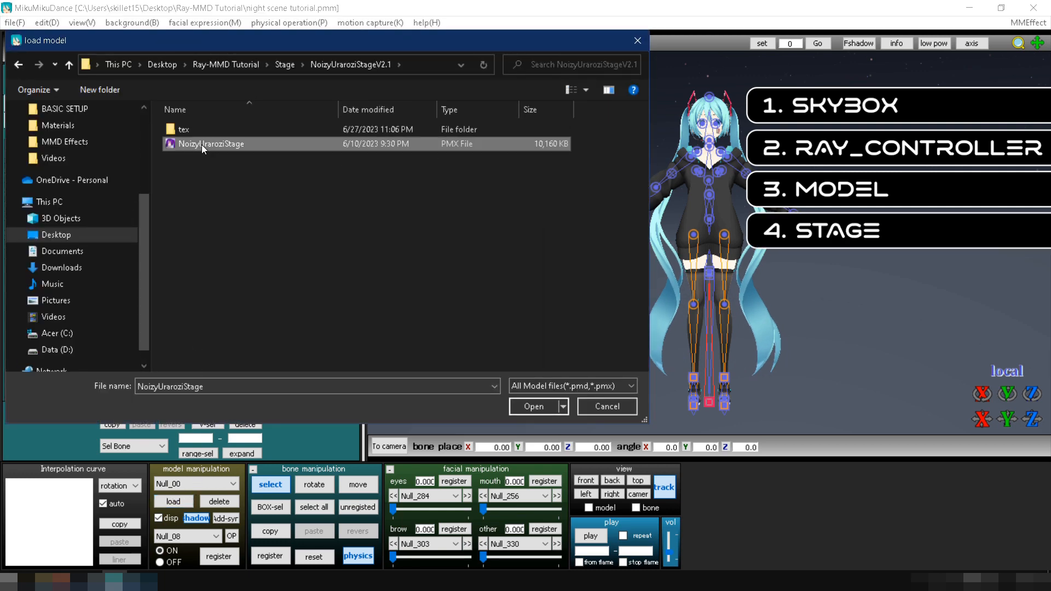
pyautogui.doubleClick(201, 144)
pyautogui.click(500, 337)
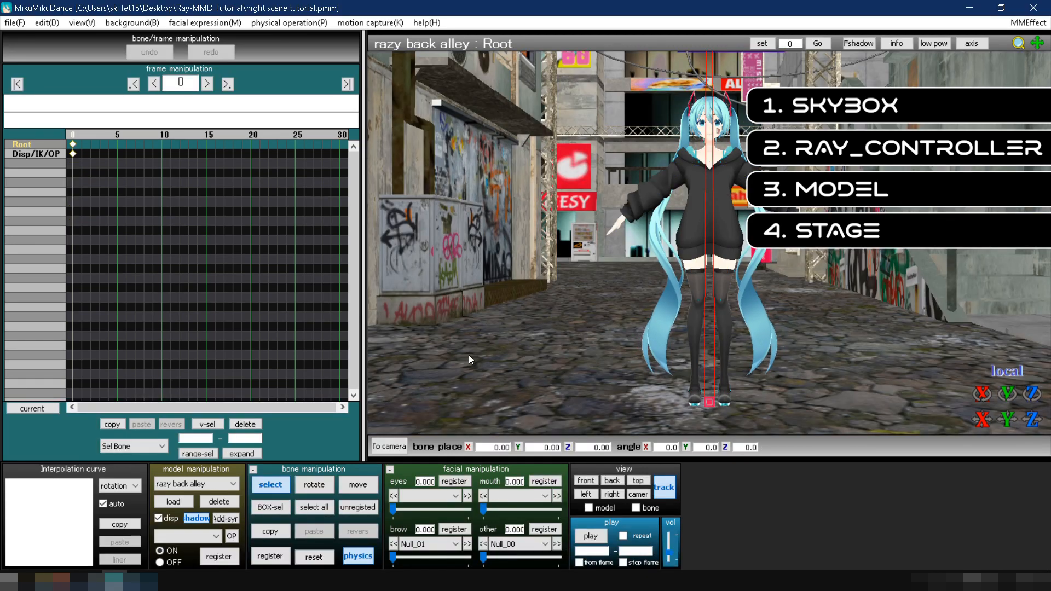
# Switch to camera editing and load the ray.x accessory from the ray-mmd-1.5.2 folder.
pyautogui.click(388, 444)
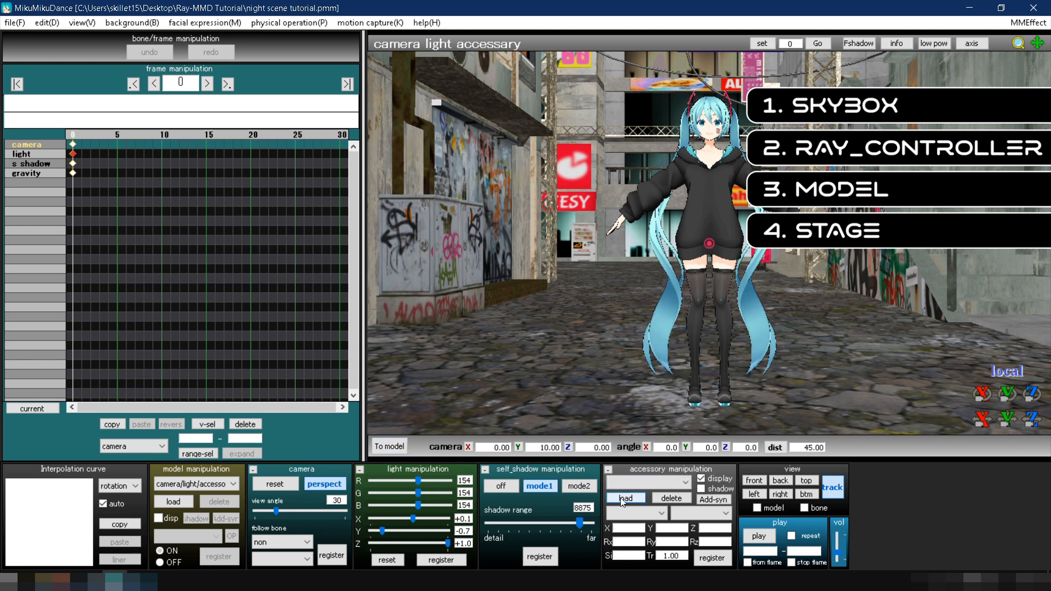
pyautogui.click(623, 499)
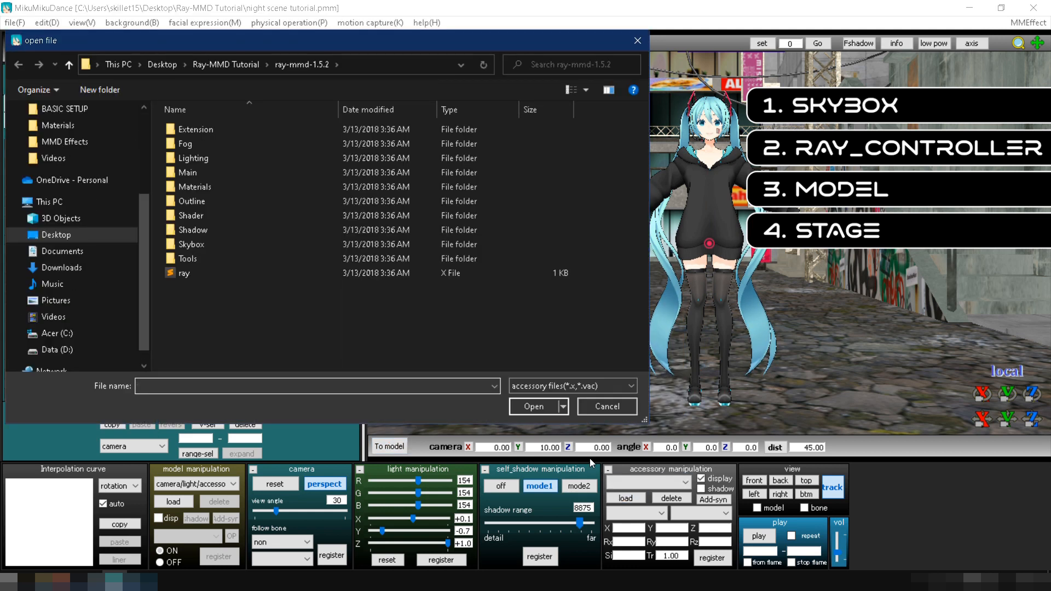
pyautogui.doubleClick(208, 272)
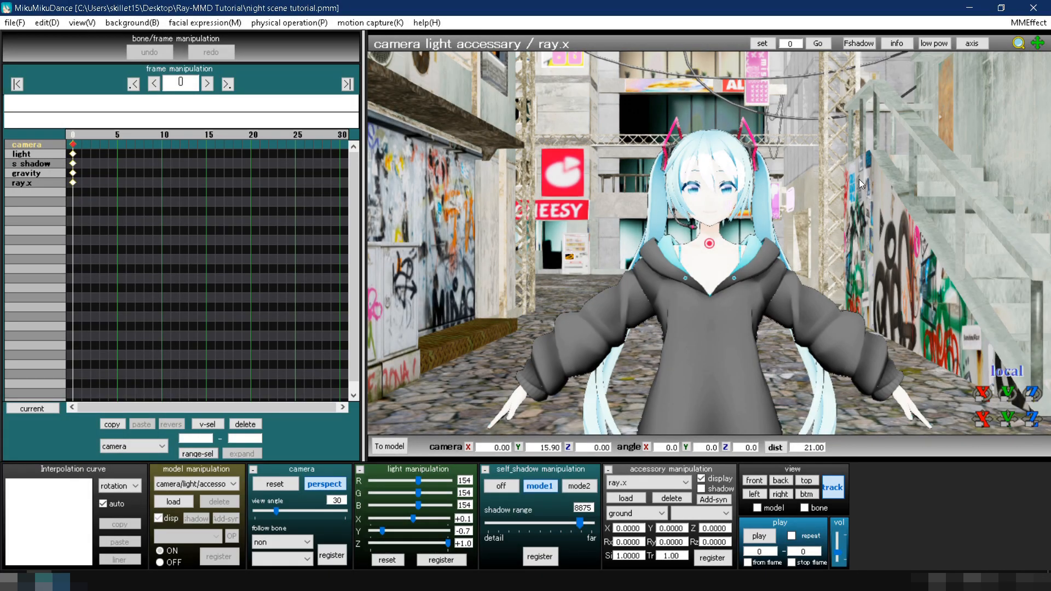
# Assign the main effect from ray-mmd-1.5.2's Main folder to the character and NoizyUraroziStage models in the Main render target.
pyautogui.click(1019, 24)
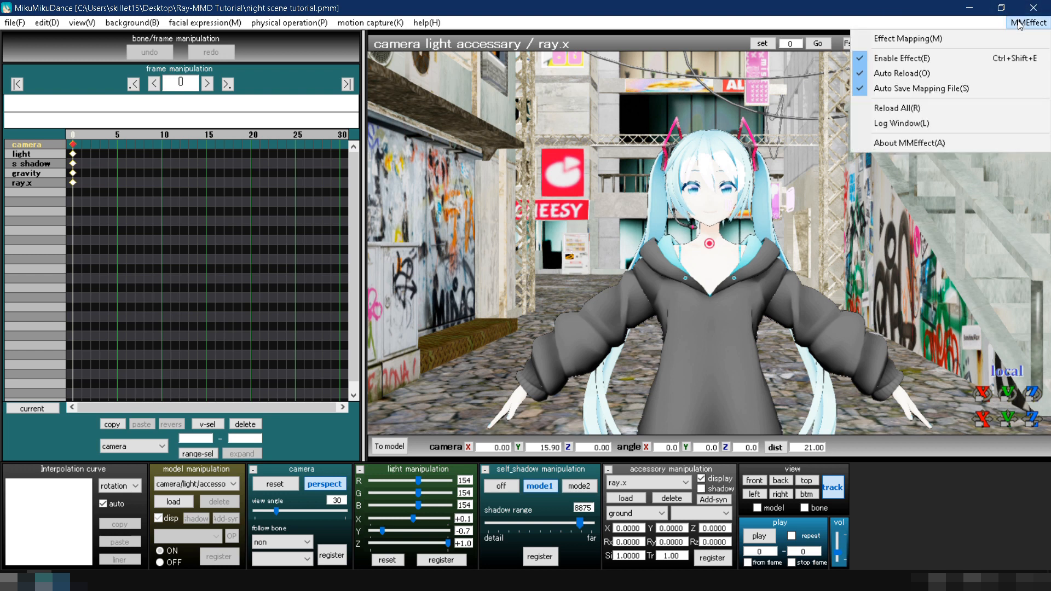
pyautogui.click(988, 39)
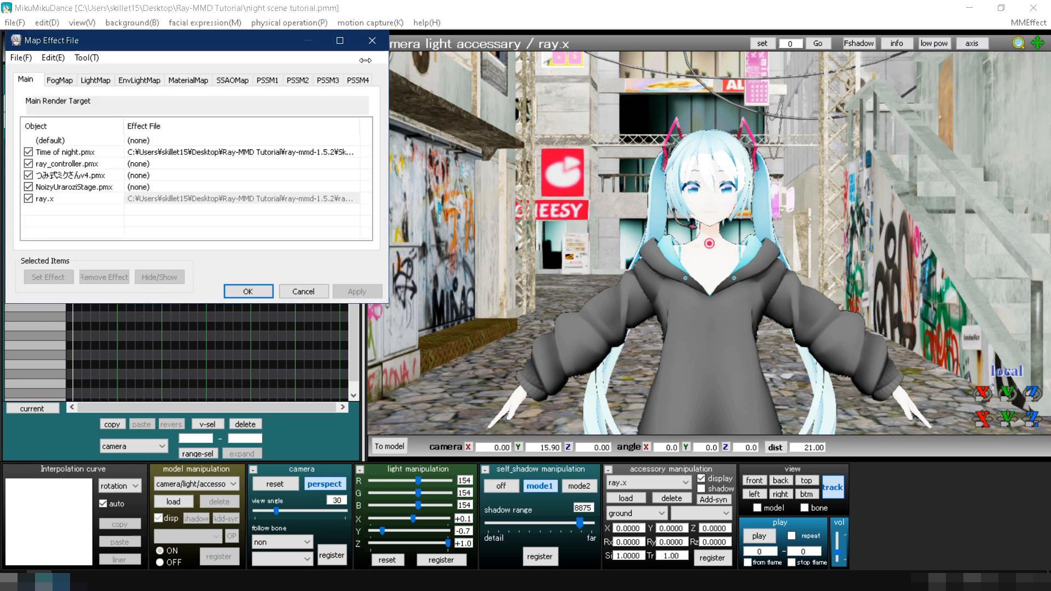
pyautogui.doubleClick(99, 175)
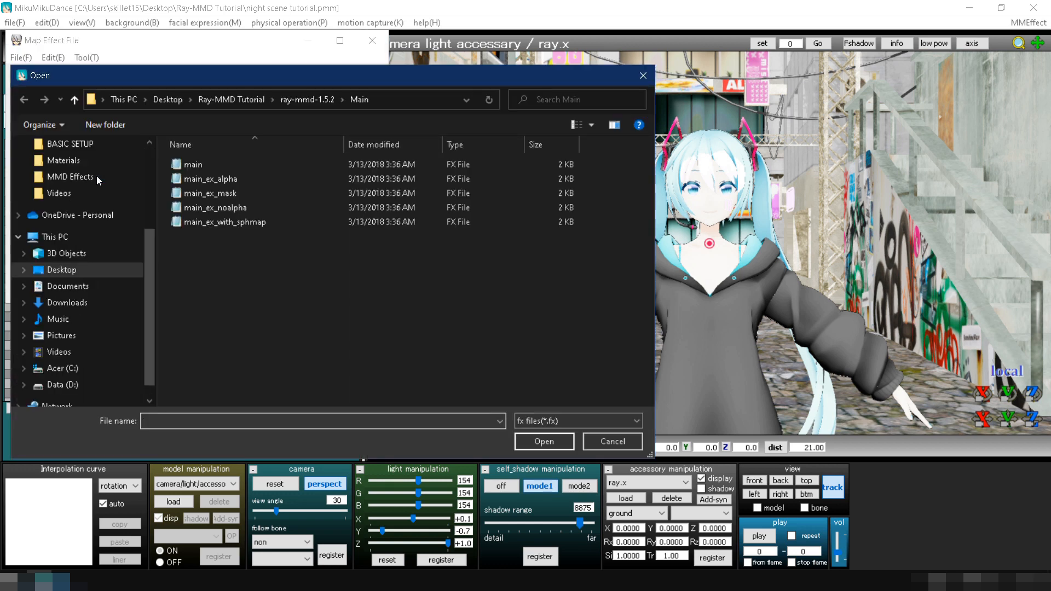
pyautogui.click(293, 102)
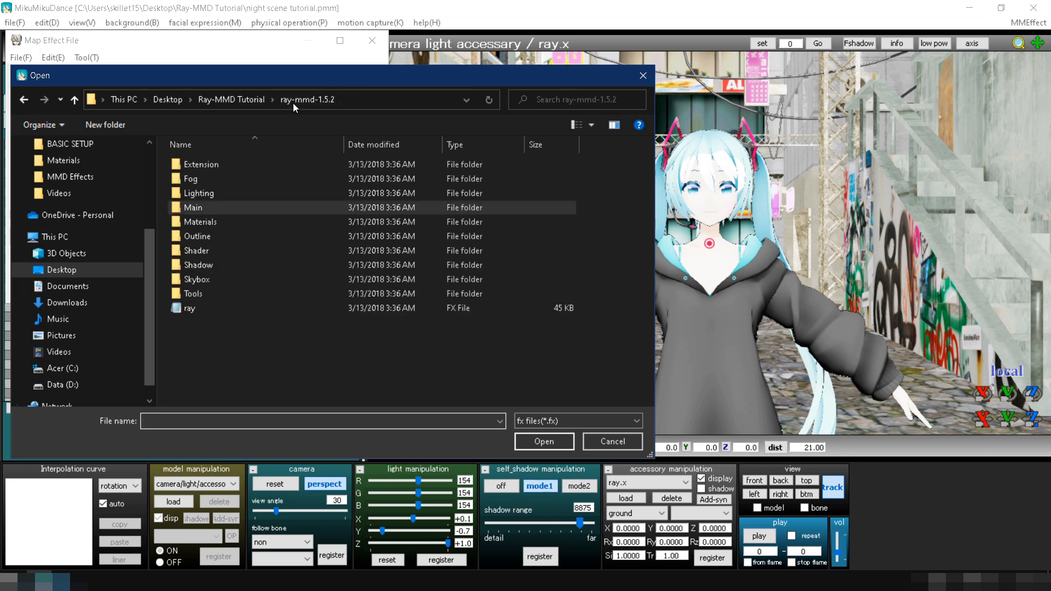
pyautogui.doubleClick(212, 205)
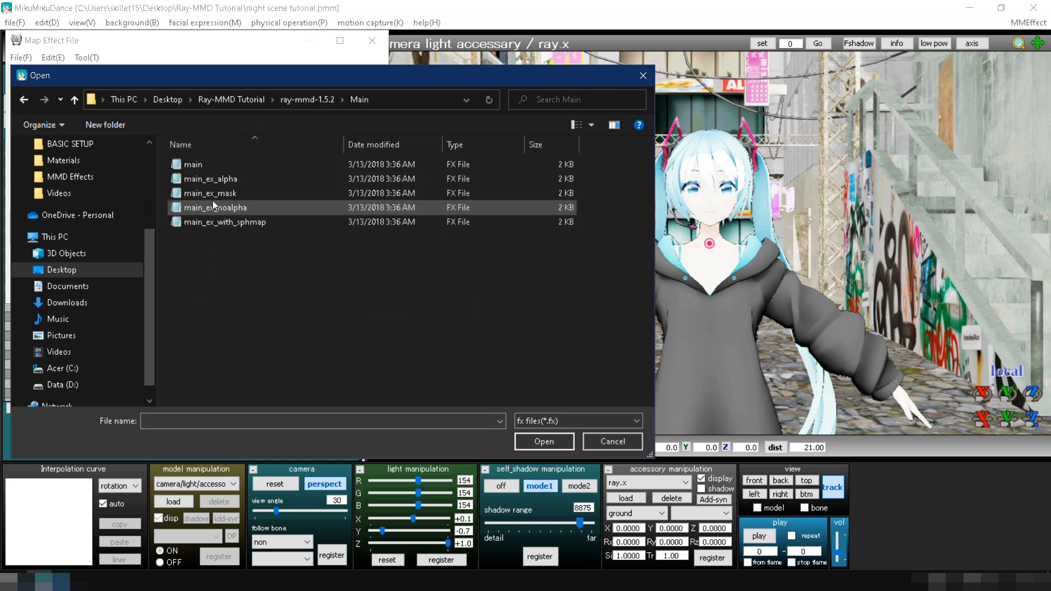
pyautogui.doubleClick(209, 165)
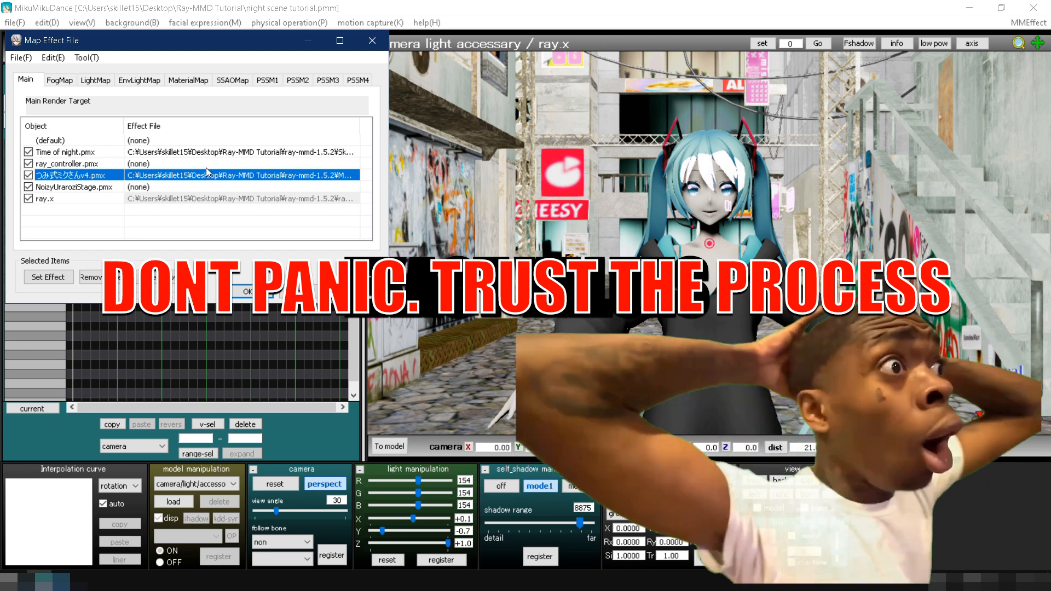
pyautogui.doubleClick(205, 187)
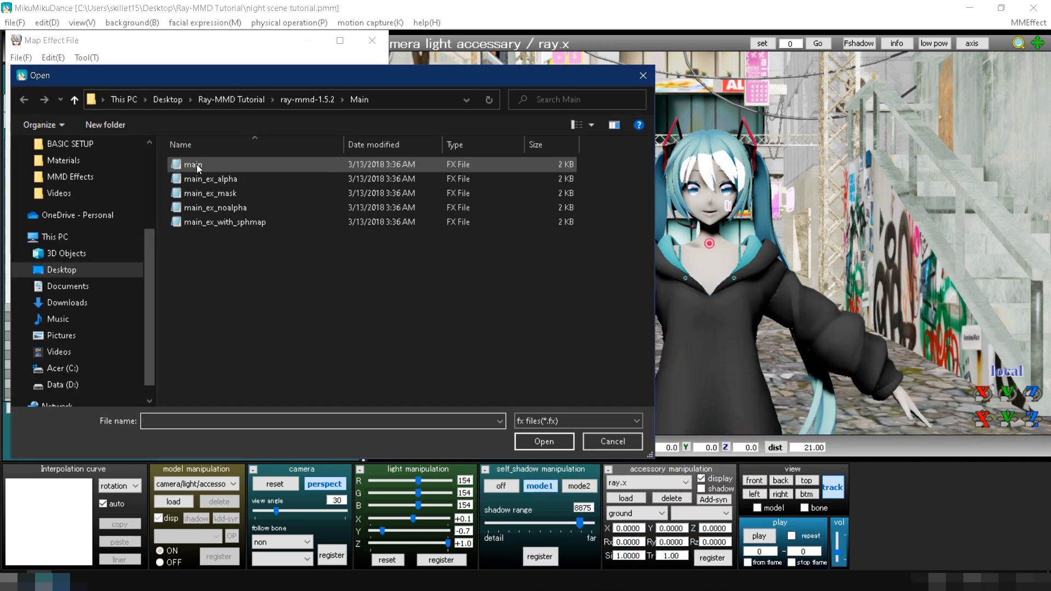
pyautogui.doubleClick(196, 165)
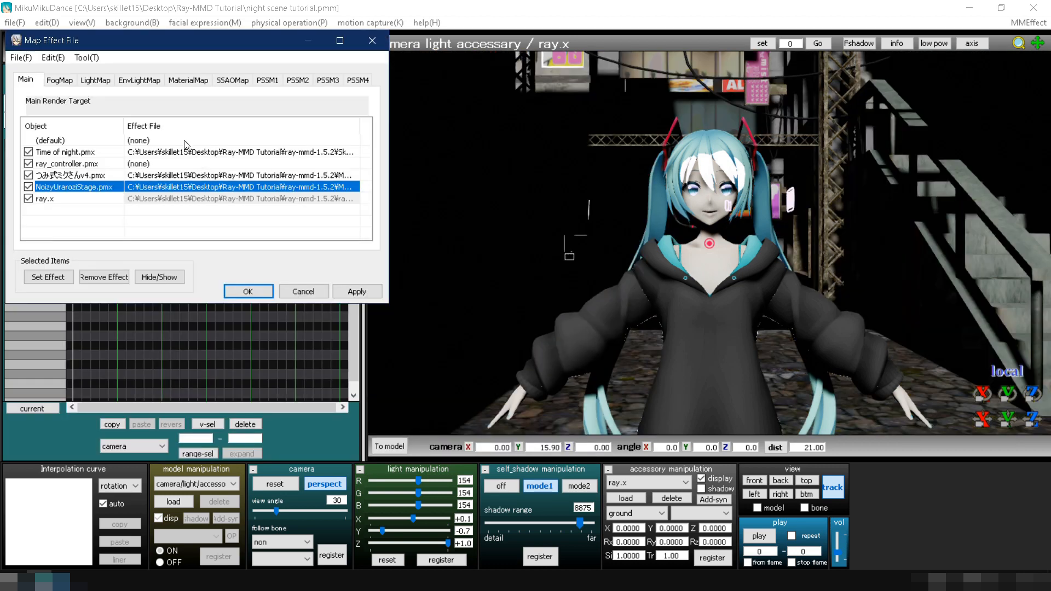
# Assign the Time of lighting effect from the Time of night skybox folder to Time of night.pmx in the EnvLightMap target.
pyautogui.click(157, 82)
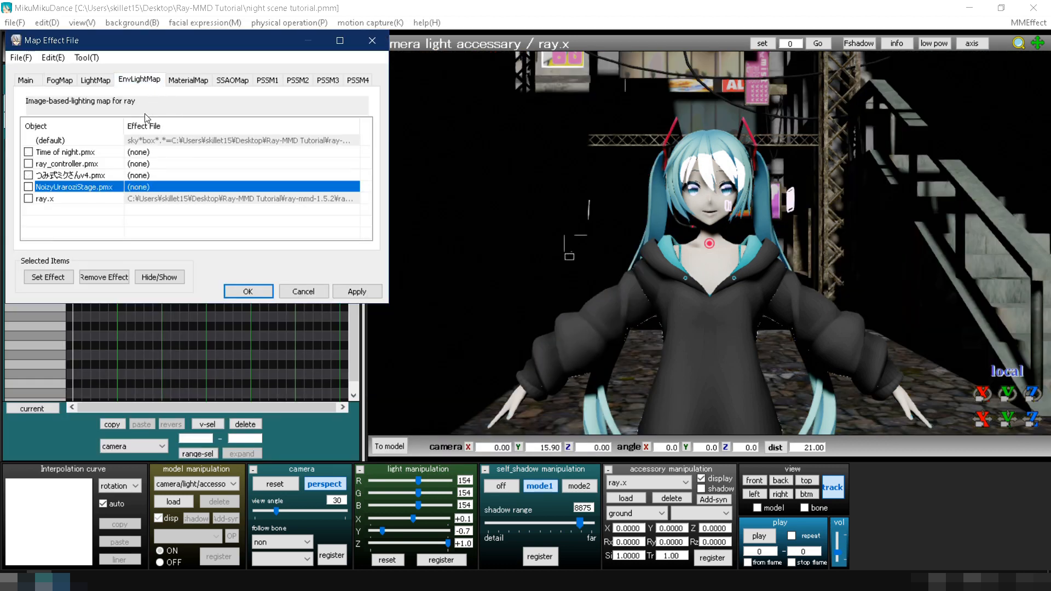
pyautogui.doubleClick(139, 152)
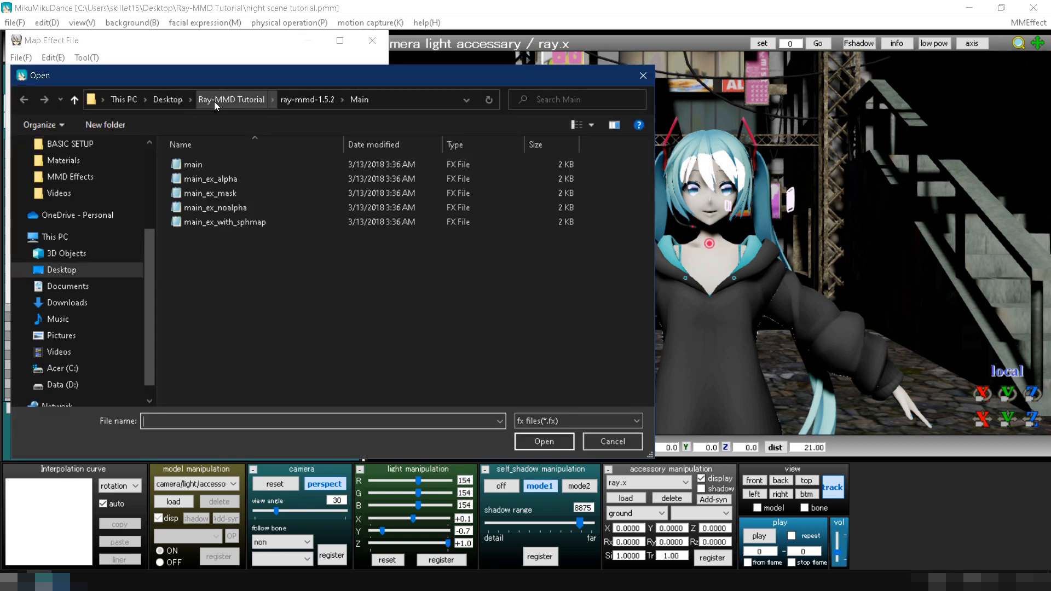
pyautogui.click(284, 100)
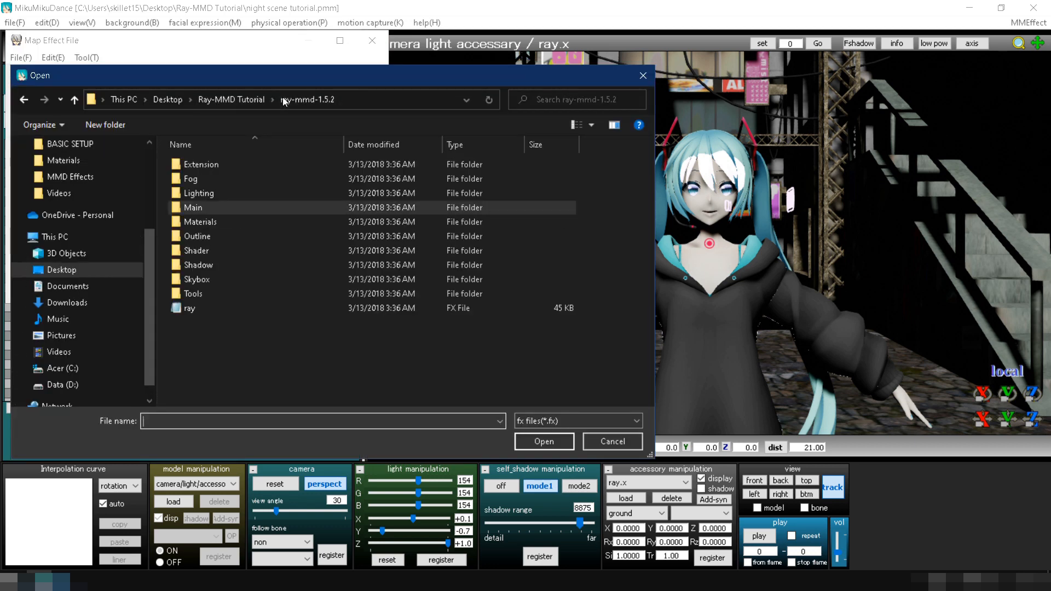
pyautogui.doubleClick(196, 278)
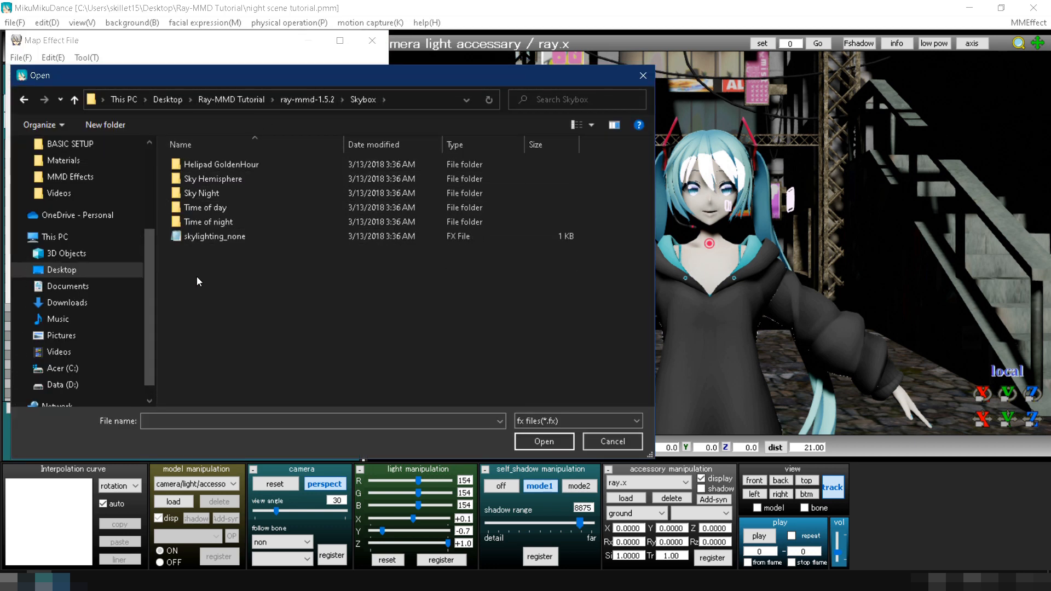
pyautogui.doubleClick(203, 222)
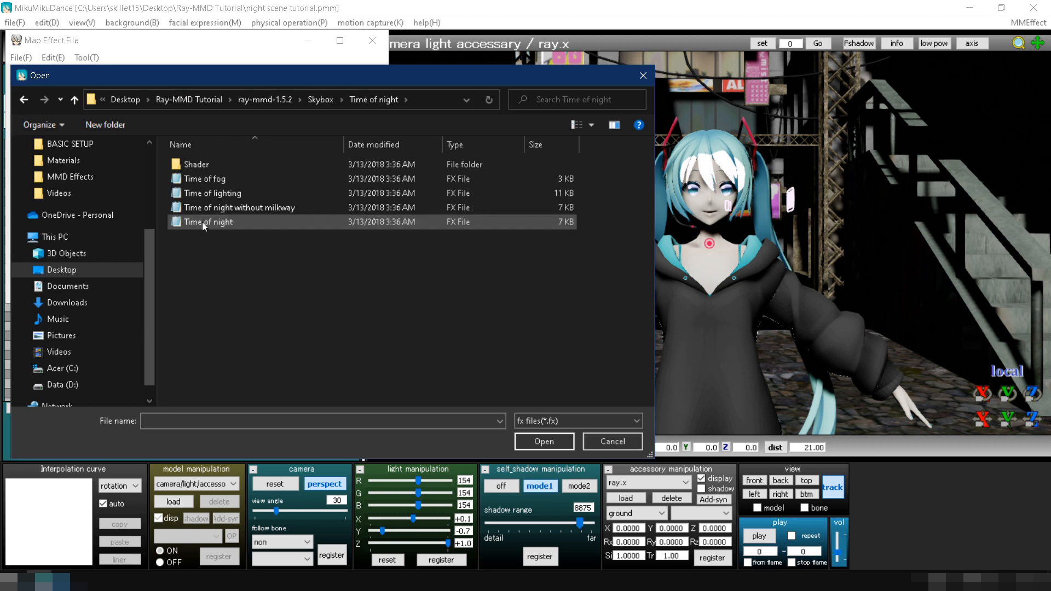
pyautogui.doubleClick(207, 194)
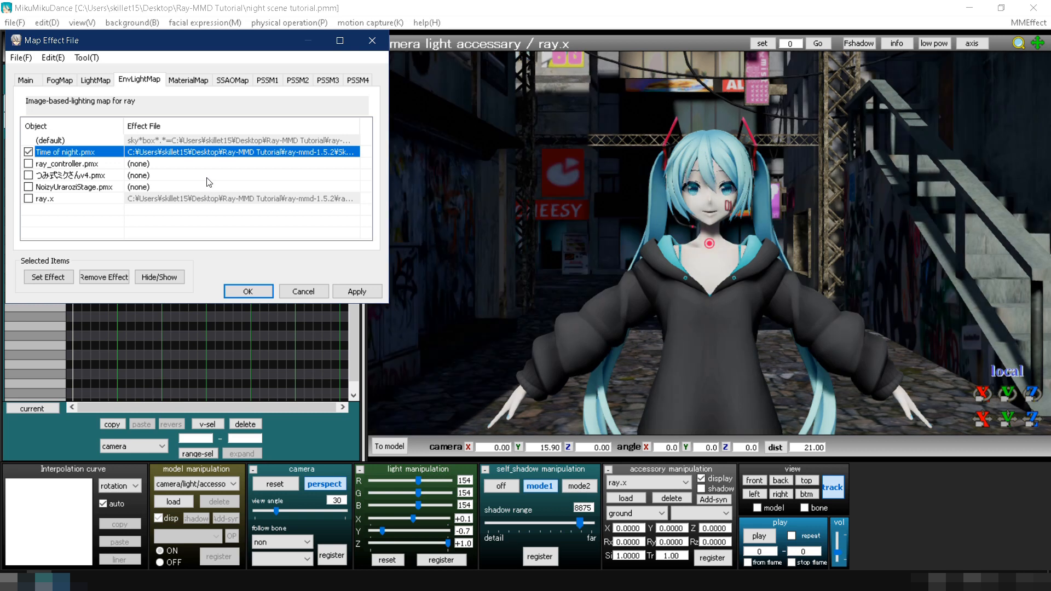
# Assign the material_skybox effect from the Materials folder to Time of night.pmx in the MaterialMap target.
pyautogui.click(187, 80)
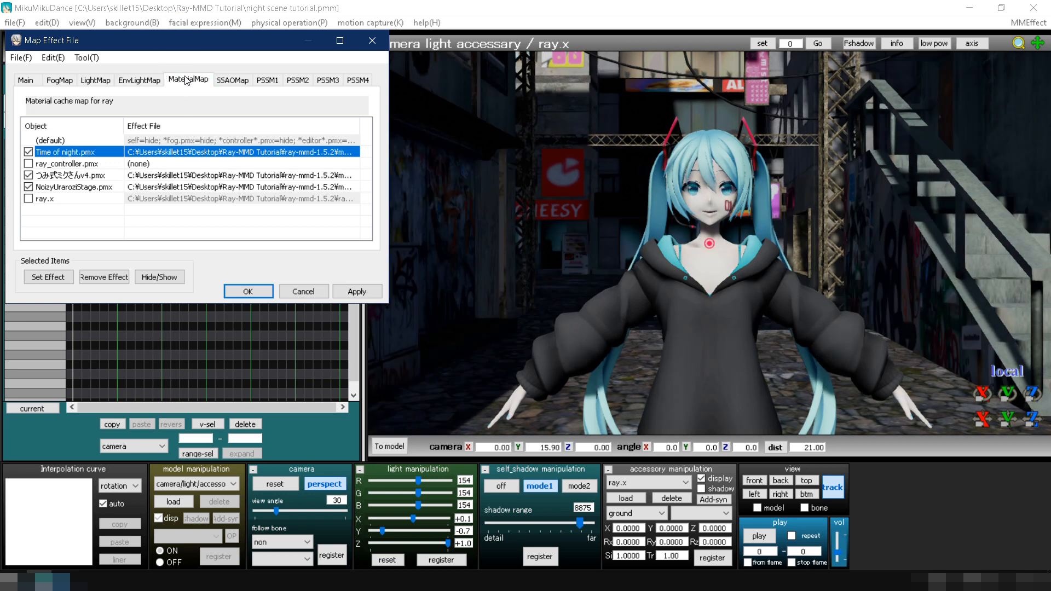
pyautogui.doubleClick(180, 148)
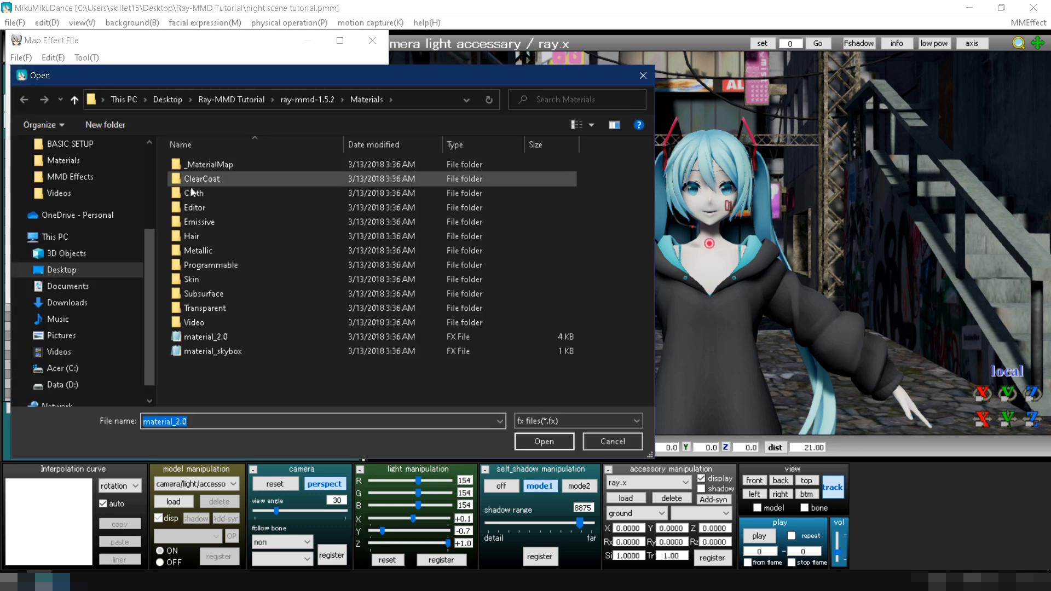
pyautogui.doubleClick(215, 352)
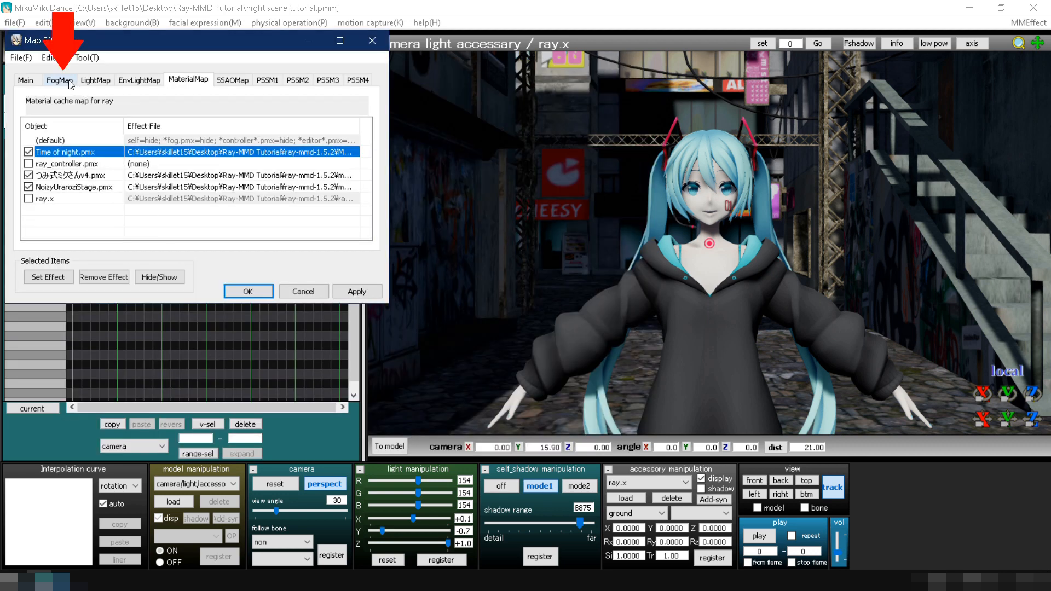
# Assign the Time of fog effect from the Time of night skybox folder to Time of night.pmx in the FogMap target and accept the mappings.
pyautogui.click(58, 80)
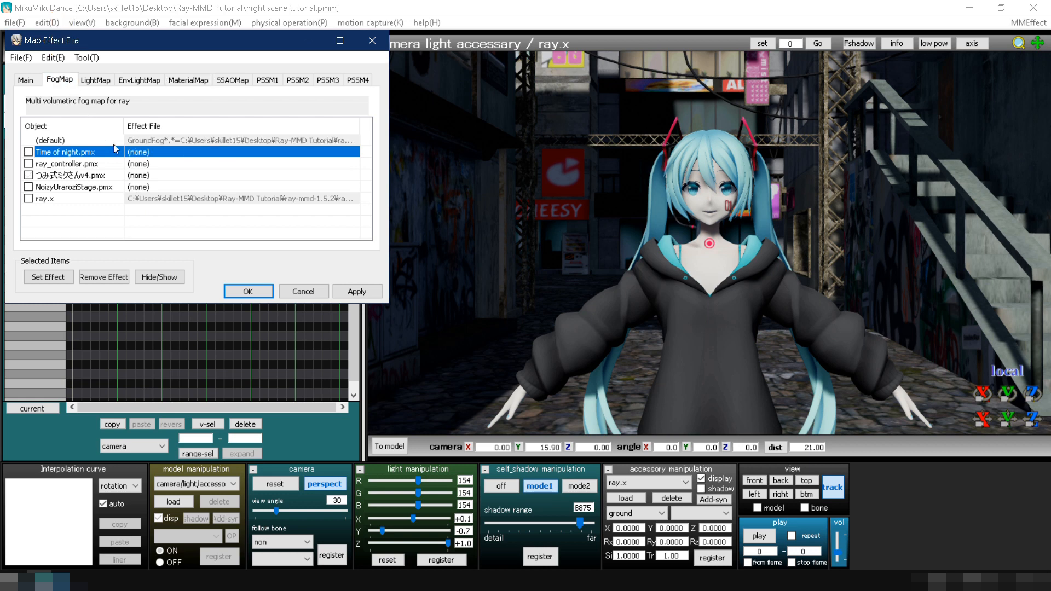
pyautogui.doubleClick(130, 154)
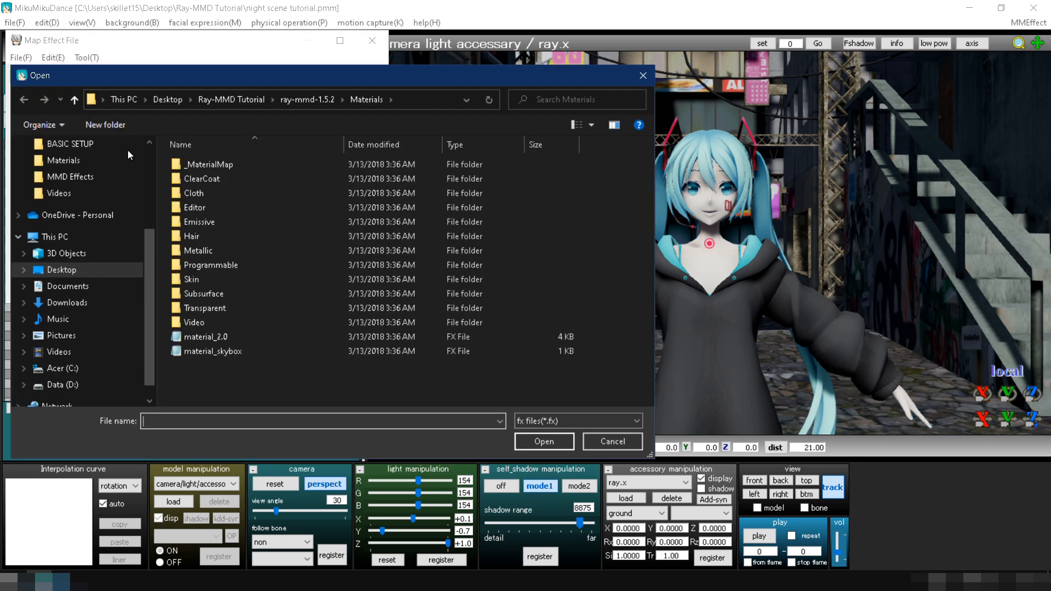
pyautogui.click(311, 100)
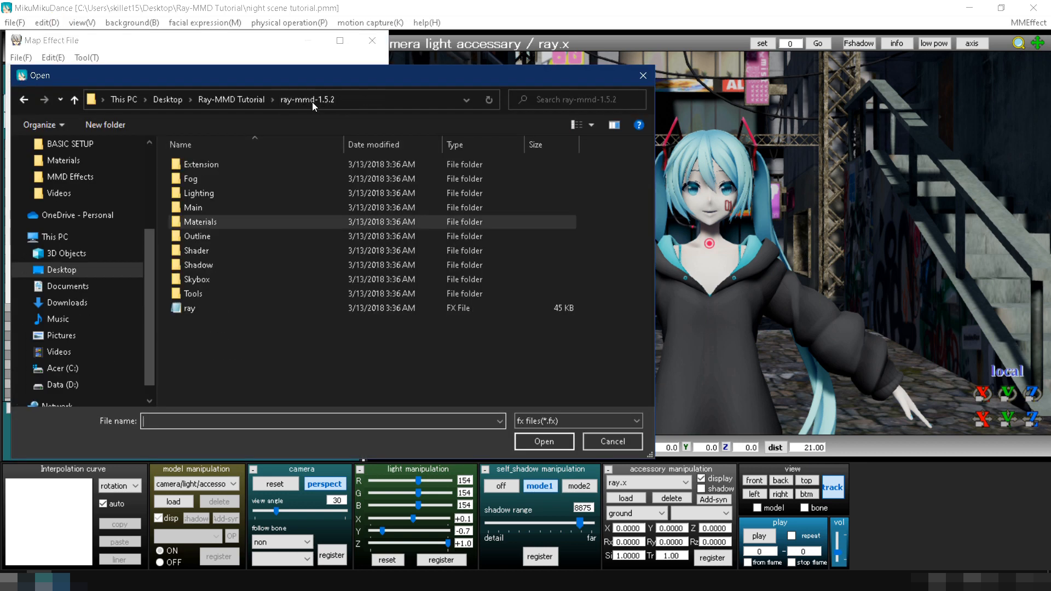
pyautogui.doubleClick(203, 273)
pyautogui.doubleClick(205, 223)
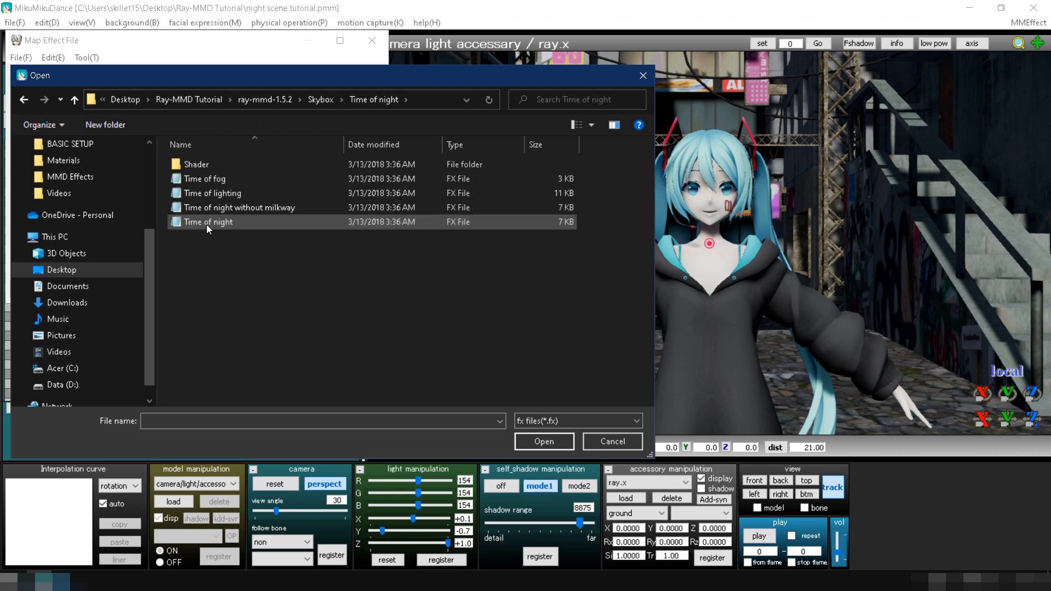
pyautogui.doubleClick(209, 177)
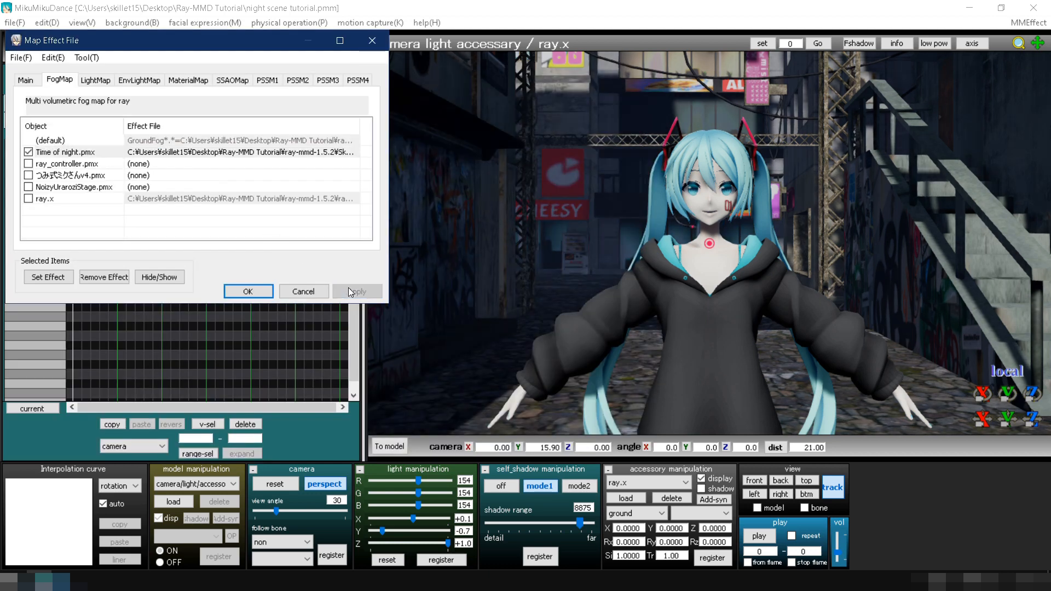
pyautogui.click(259, 294)
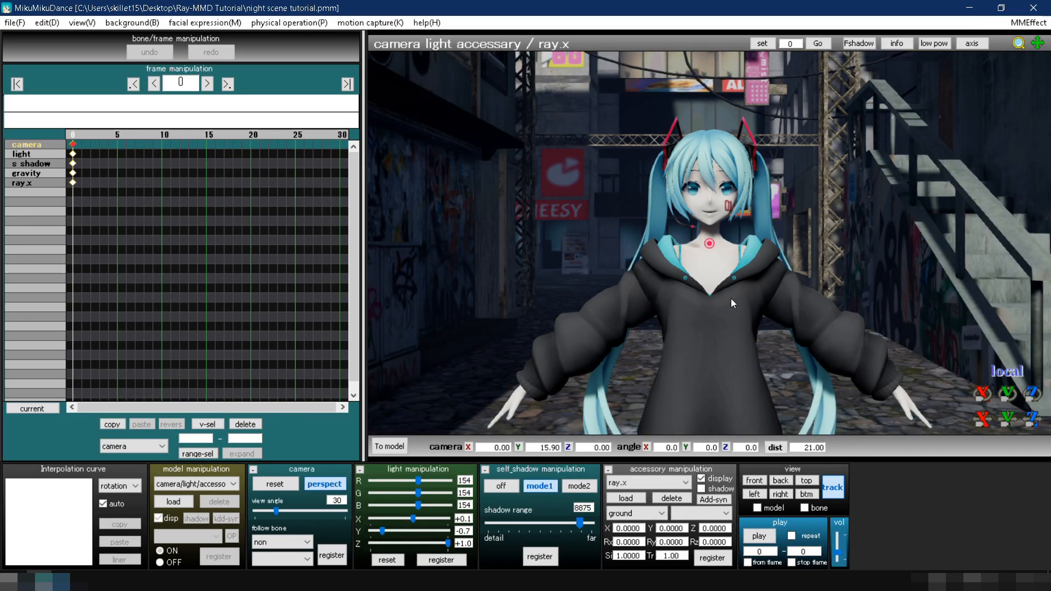
# Switch to the Time of night model and register its SunRadius+ morph at 0.25.
pyautogui.moveTo(730, 298); pyautogui.dragTo(352, 307, button='right')
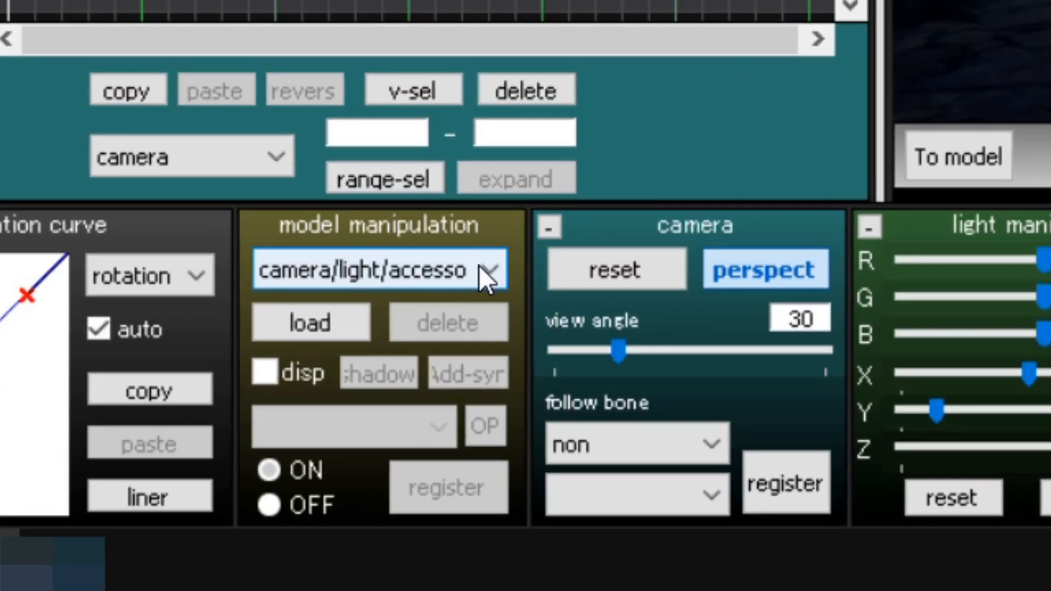
pyautogui.click(479, 268)
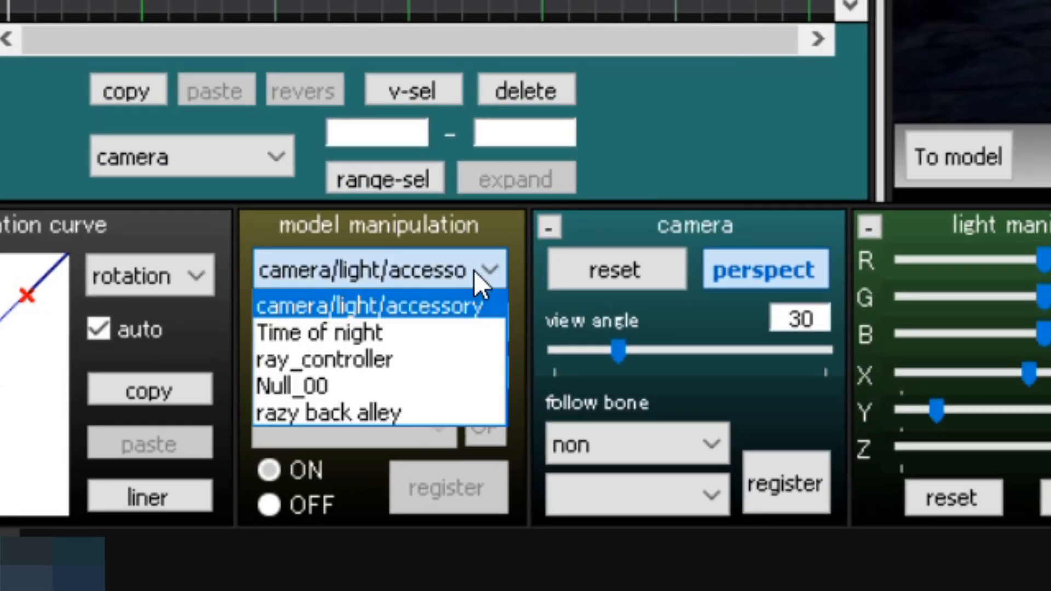
pyautogui.click(442, 330)
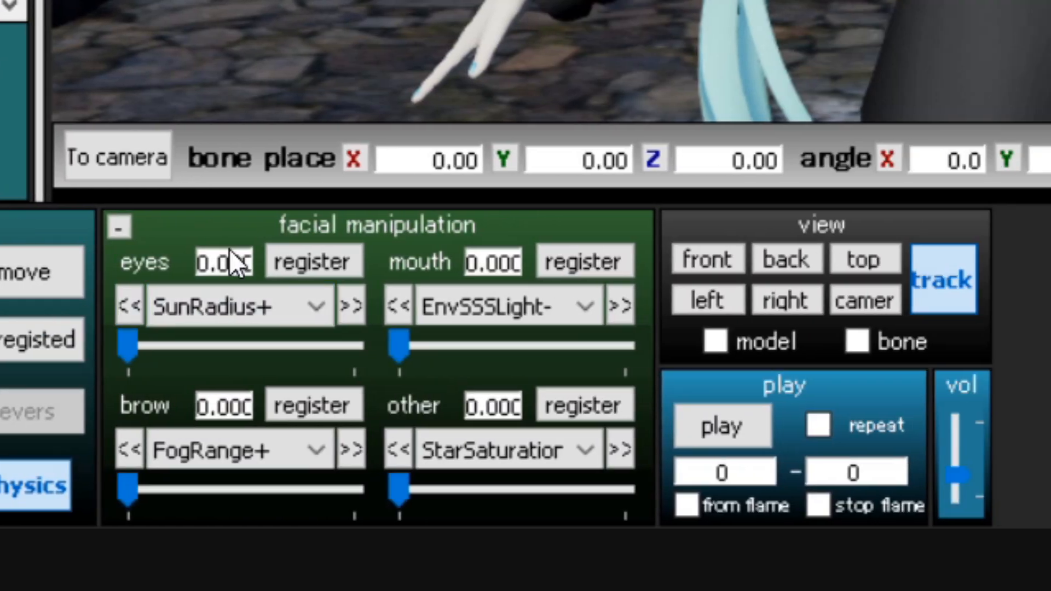
pyautogui.doubleClick(242, 265)
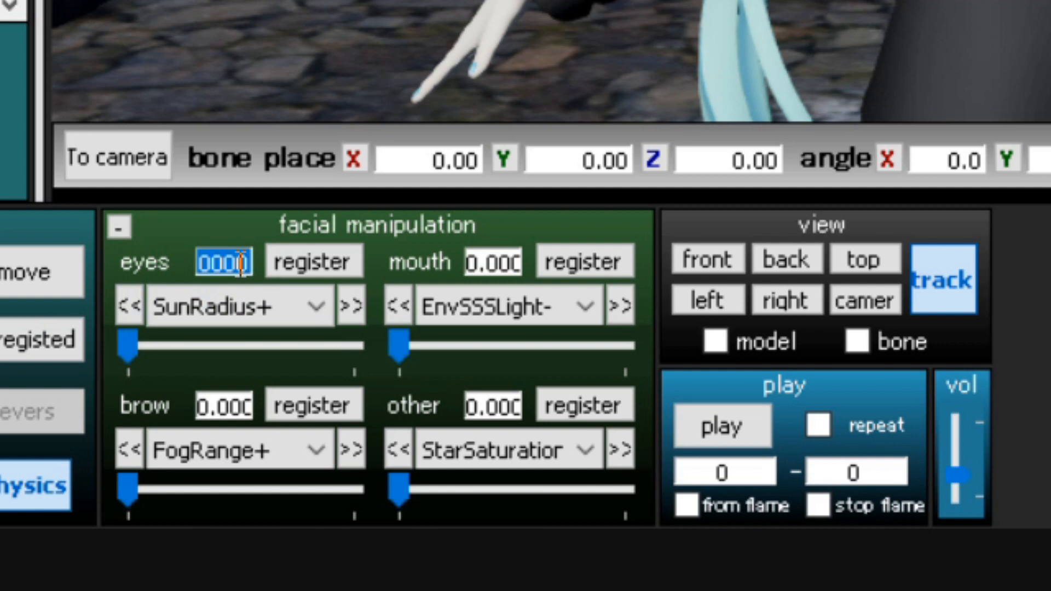
pyautogui.write('0.25')
pyautogui.press('Return')
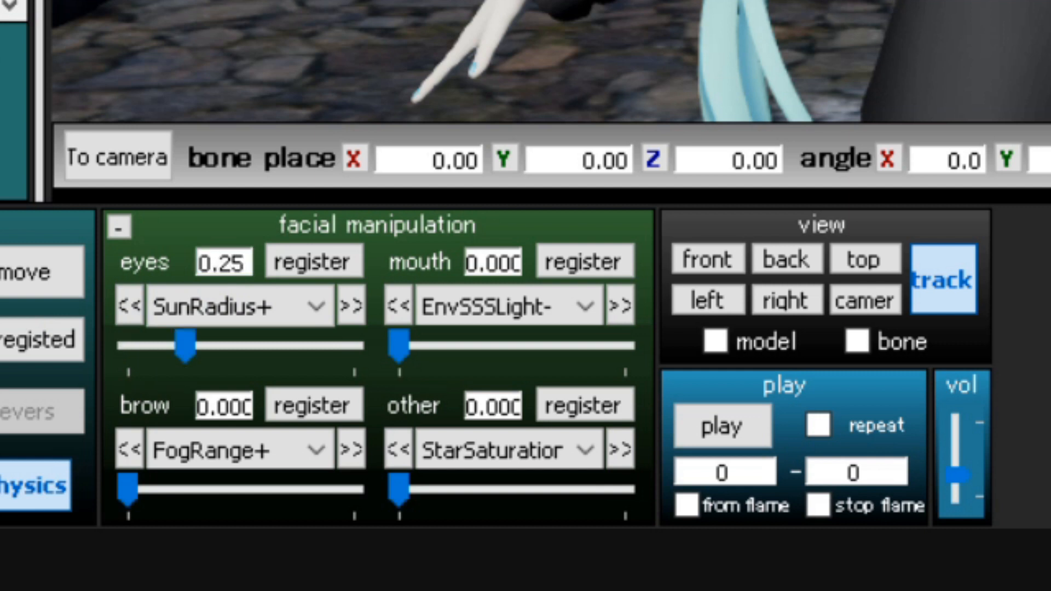
pyautogui.click(309, 267)
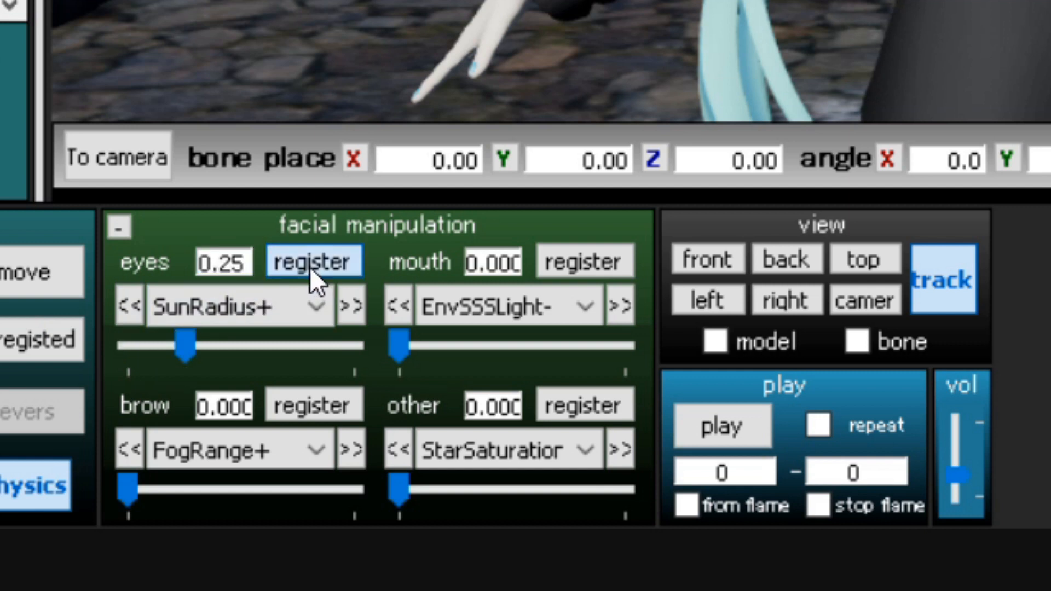
# Register Time of night's RayleighHeight+ morph at 0.1 and its RayleighHeight- morph at 0.4.
pyautogui.click(310, 299)
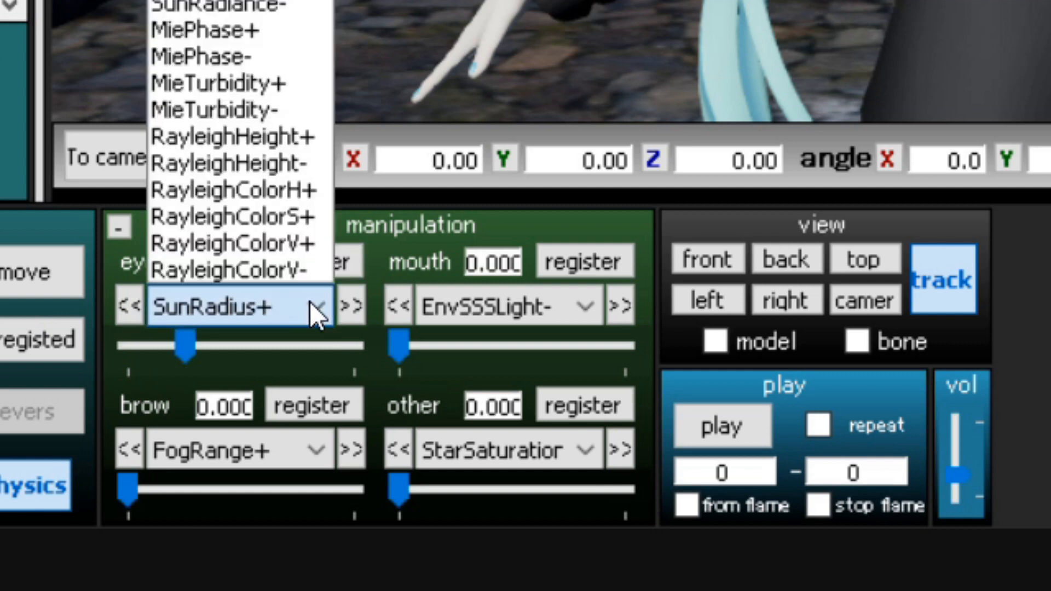
pyautogui.click(280, 137)
pyautogui.doubleClick(235, 265)
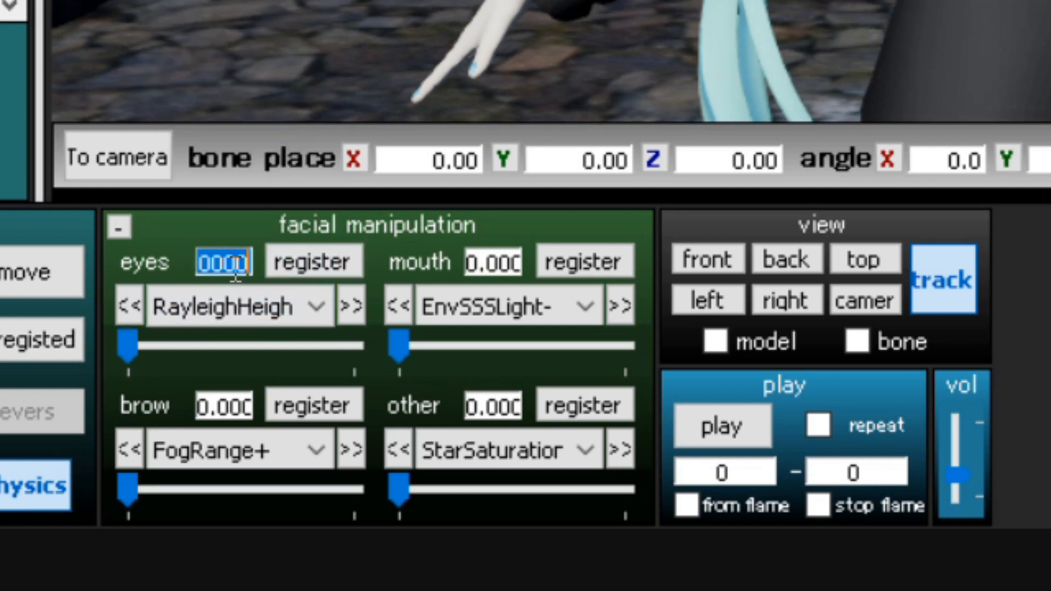
pyautogui.write('0.1')
pyautogui.click(313, 261)
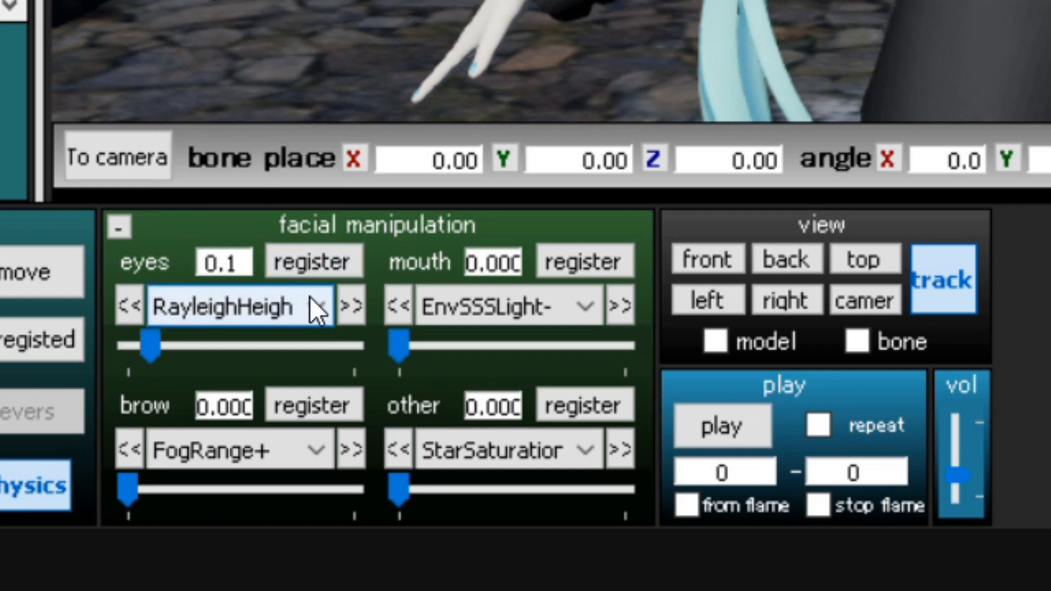
pyautogui.click(309, 296)
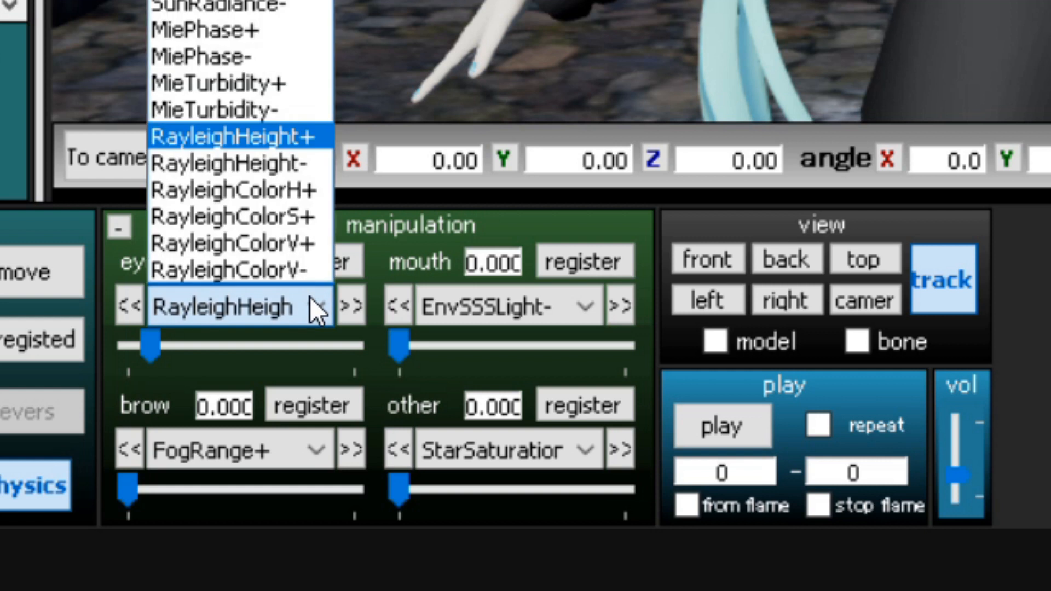
pyautogui.click(287, 163)
pyautogui.click(245, 345)
pyautogui.click(313, 261)
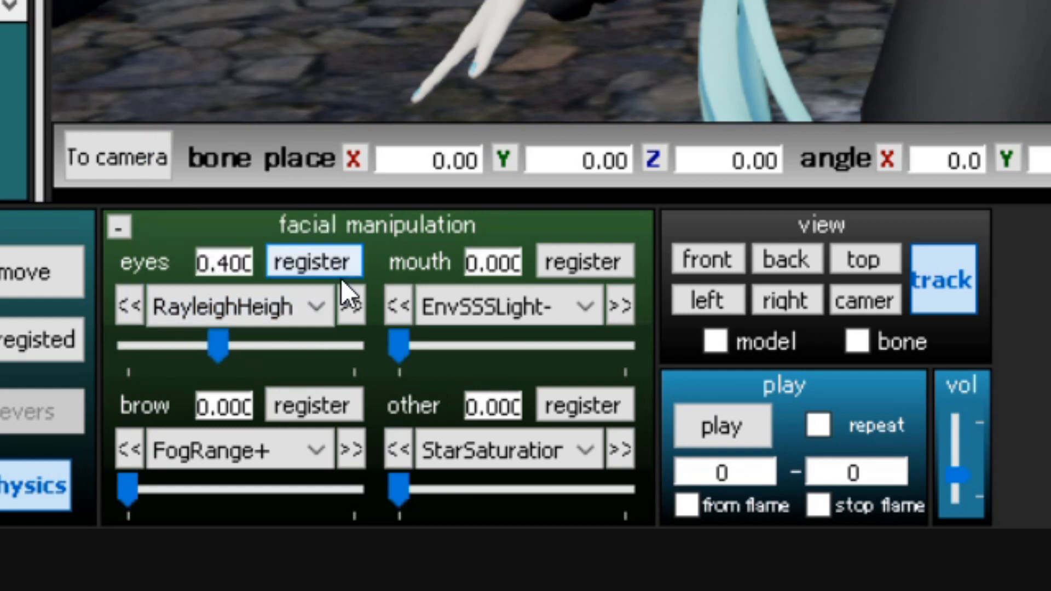
# Register the RayleighColorV+ morph of the Time of night skybox at 0.5.
pyautogui.click(311, 304)
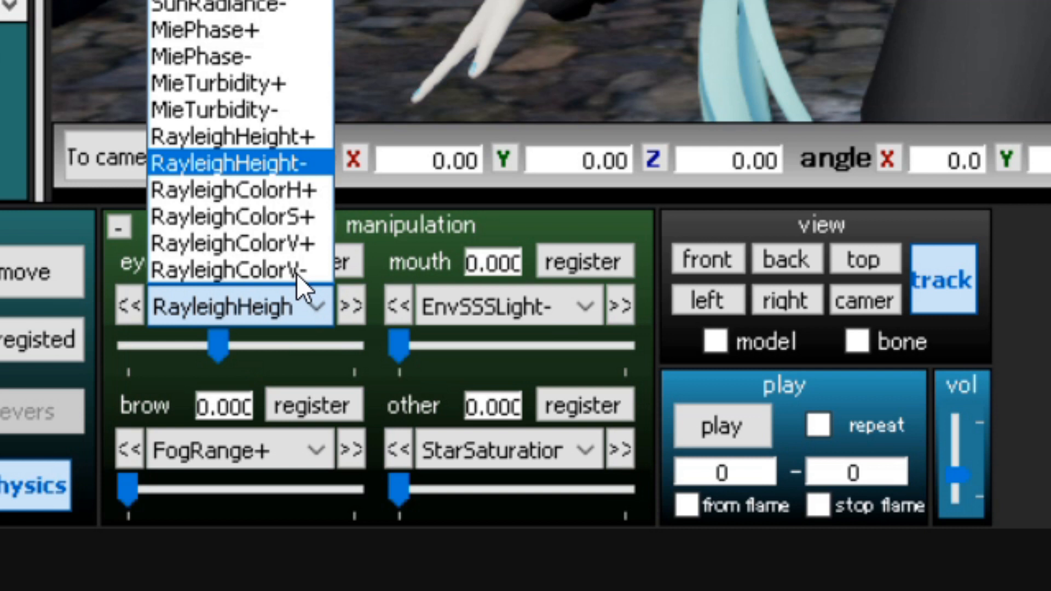
pyautogui.click(284, 240)
pyautogui.doubleClick(225, 263)
pyautogui.write('0.5')
pyautogui.press('Return')
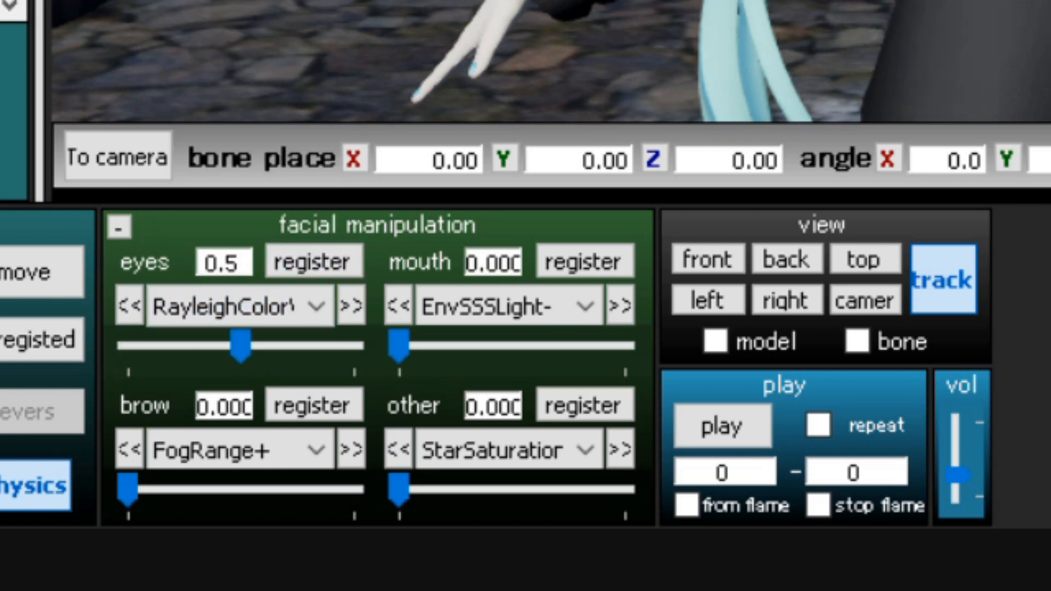
pyautogui.click(298, 261)
# Register the RayleighColorV- morph of the Time of night skybox at 0.35.
pyautogui.click(288, 298)
pyautogui.click(288, 274)
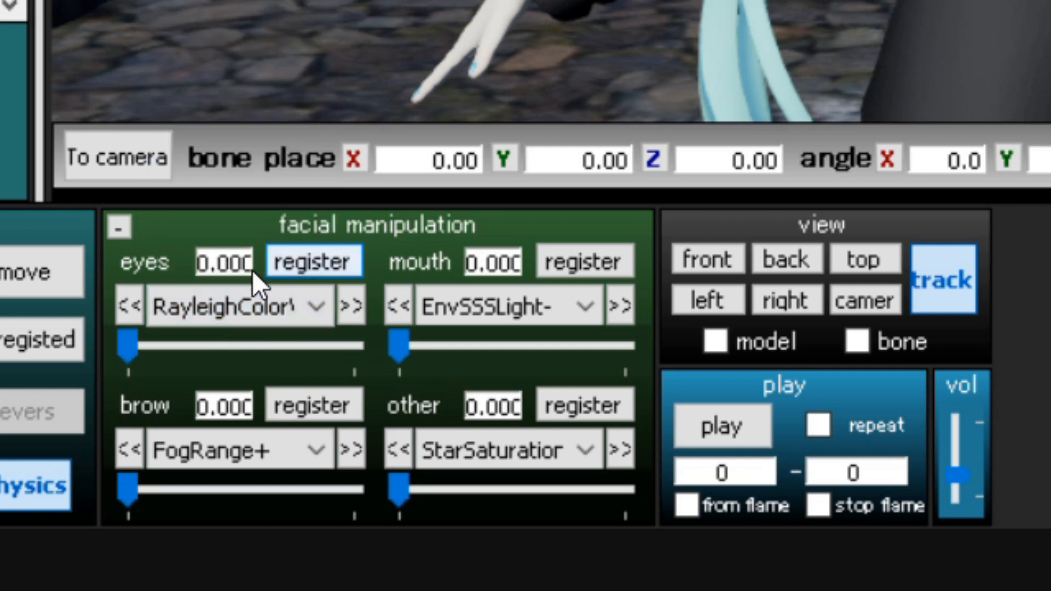
pyautogui.doubleClick(238, 264)
pyautogui.write('0.35')
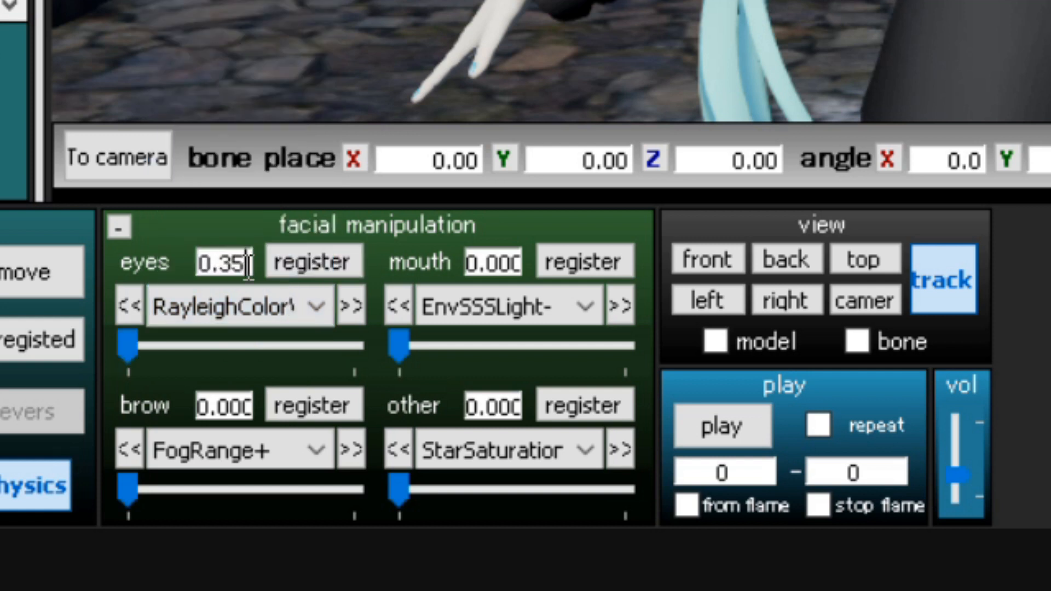
pyautogui.press('Return')
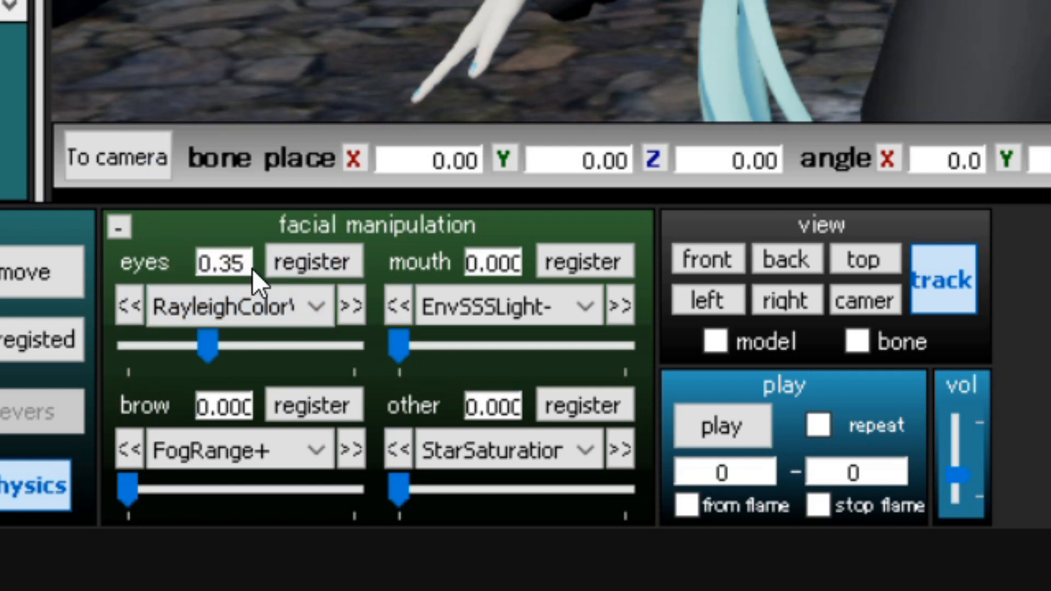
pyautogui.click(290, 261)
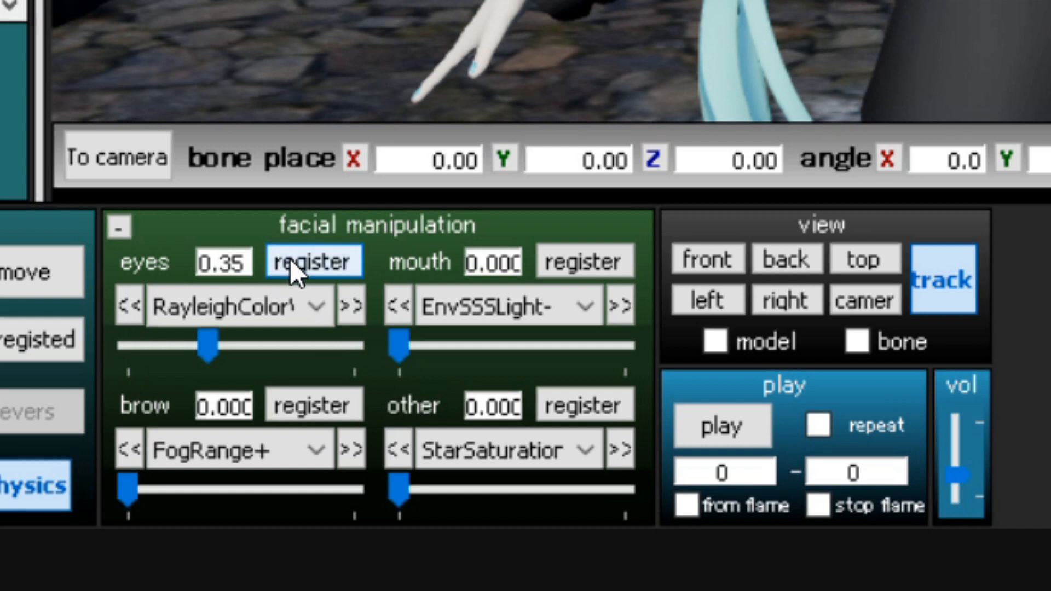
# Register the skybox's FogRange+ morph at 0.2 and set its EnvDiffLight+ morph to 0.65.
pyautogui.click(187, 488)
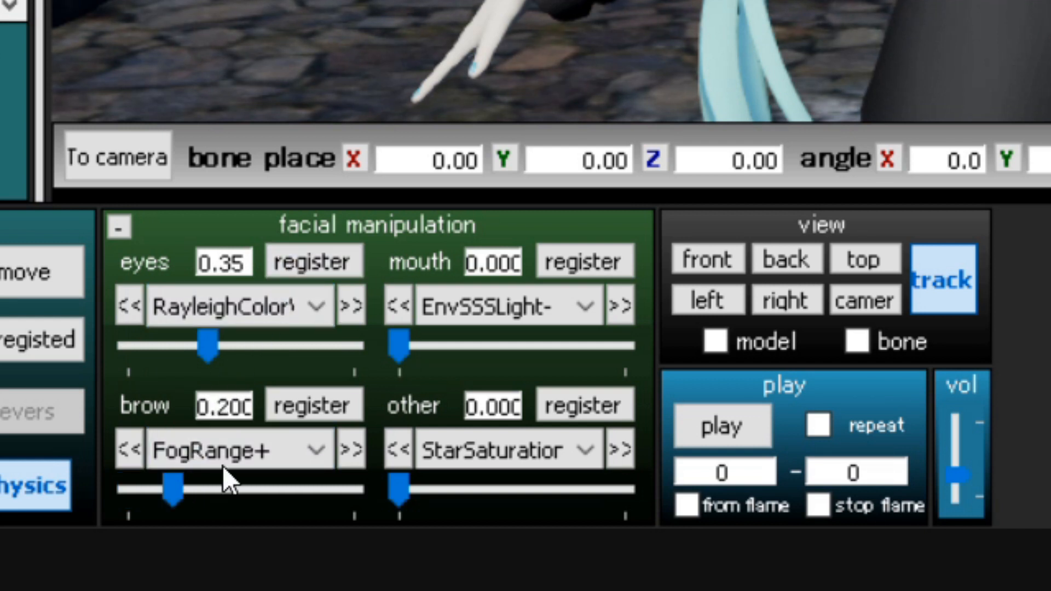
pyautogui.click(324, 409)
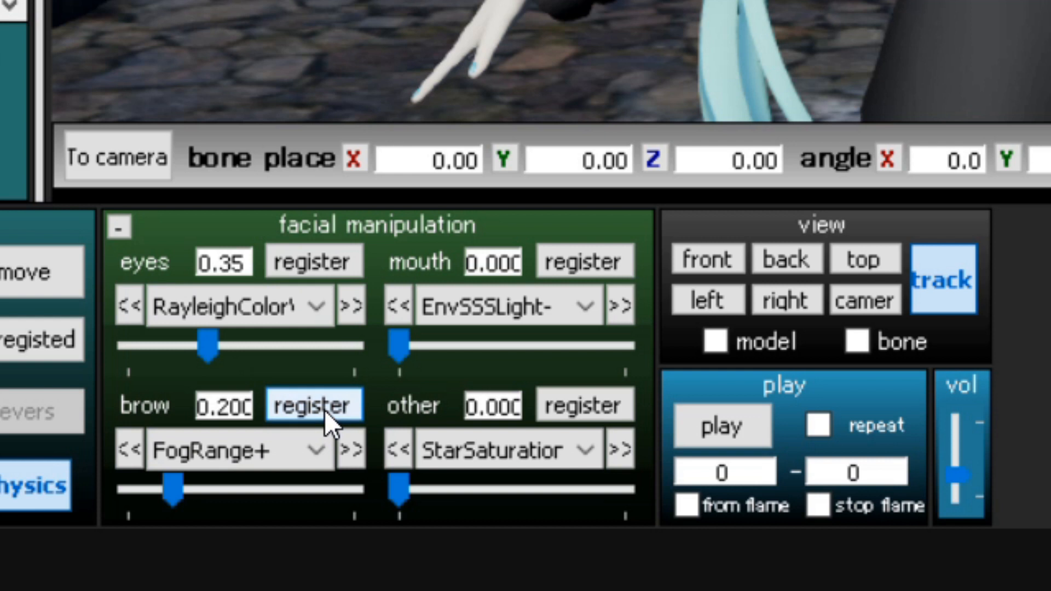
pyautogui.click(464, 302)
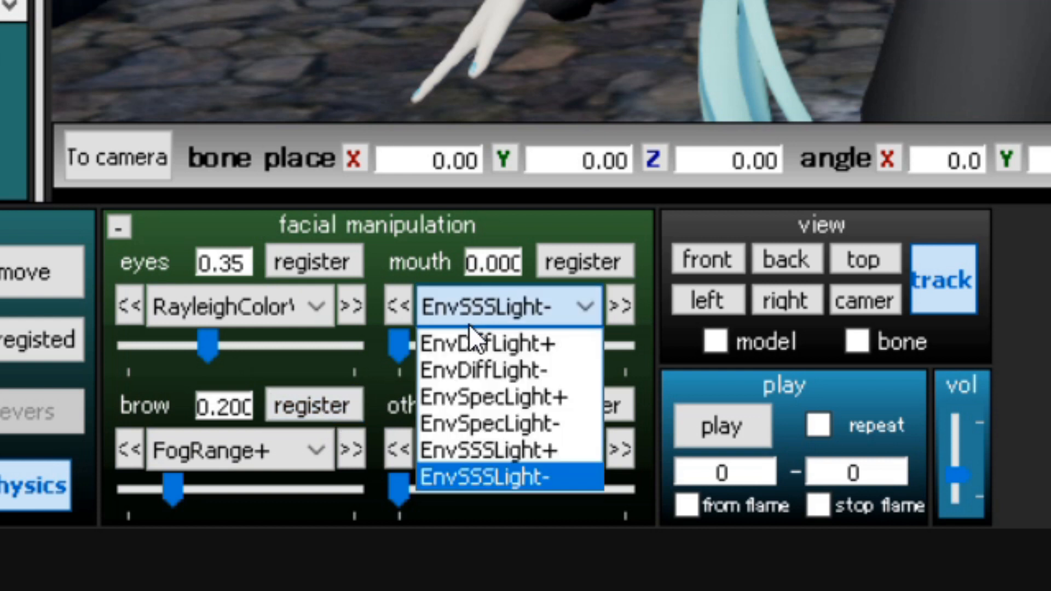
pyautogui.click(472, 343)
pyautogui.doubleClick(504, 254)
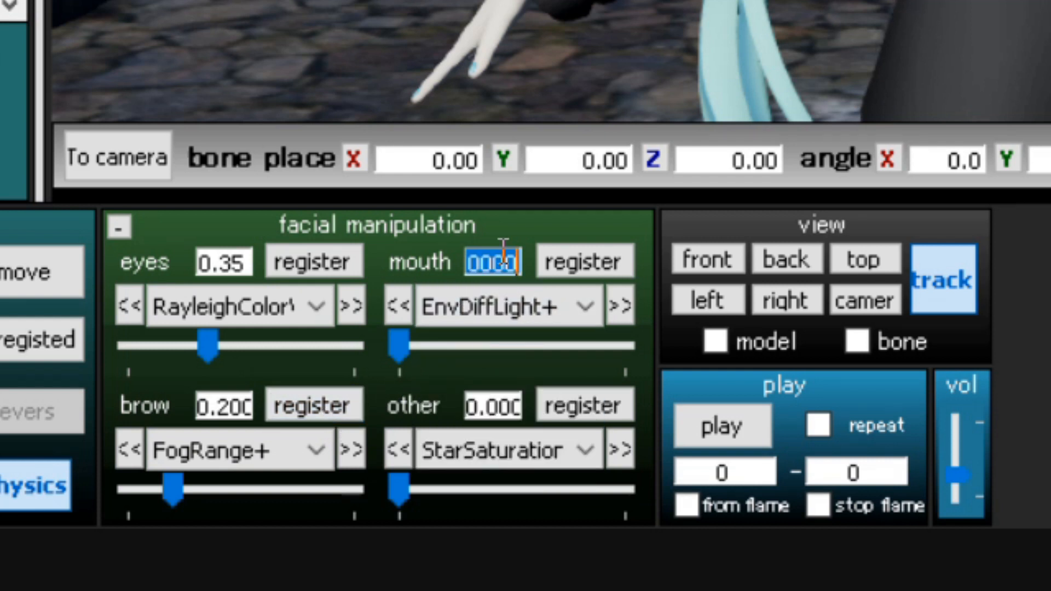
pyautogui.write('0.65')
pyautogui.press('Return')
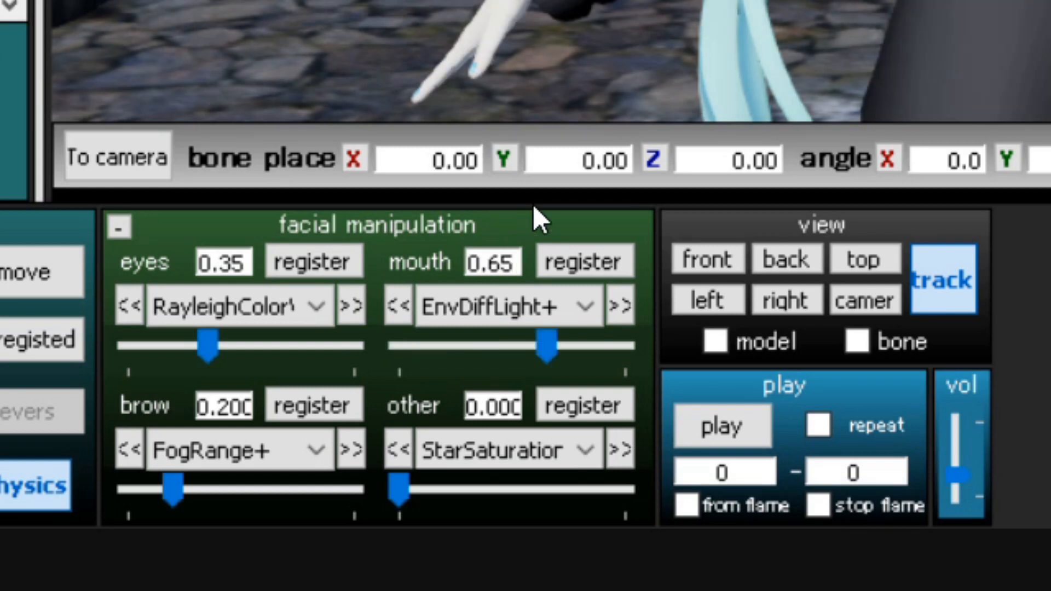
# Register the EnvSpecLight+ morph of the Time of night skybox at 0.2.
pyautogui.click(559, 297)
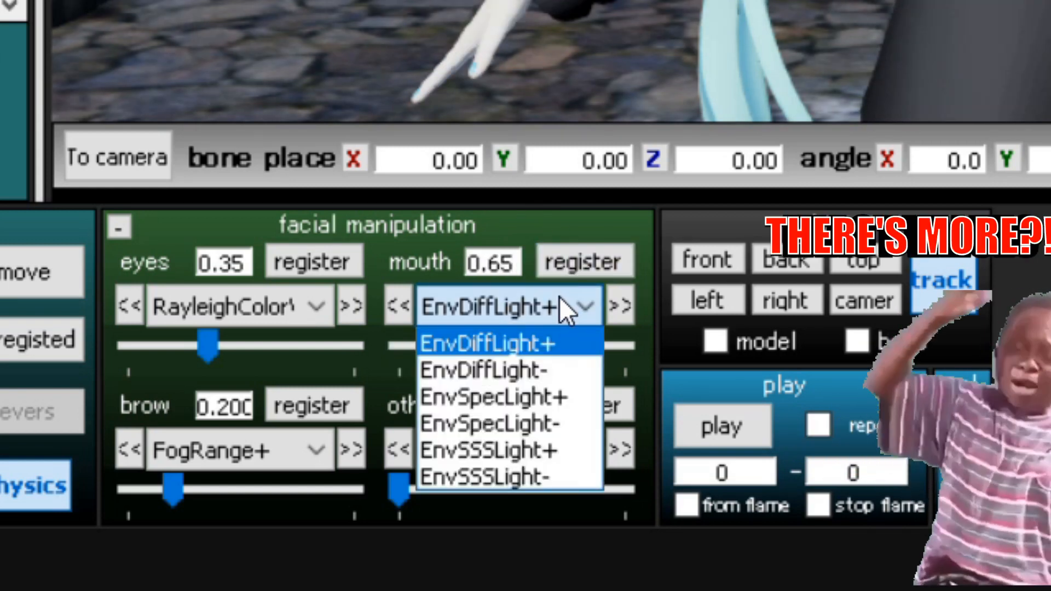
pyautogui.click(551, 398)
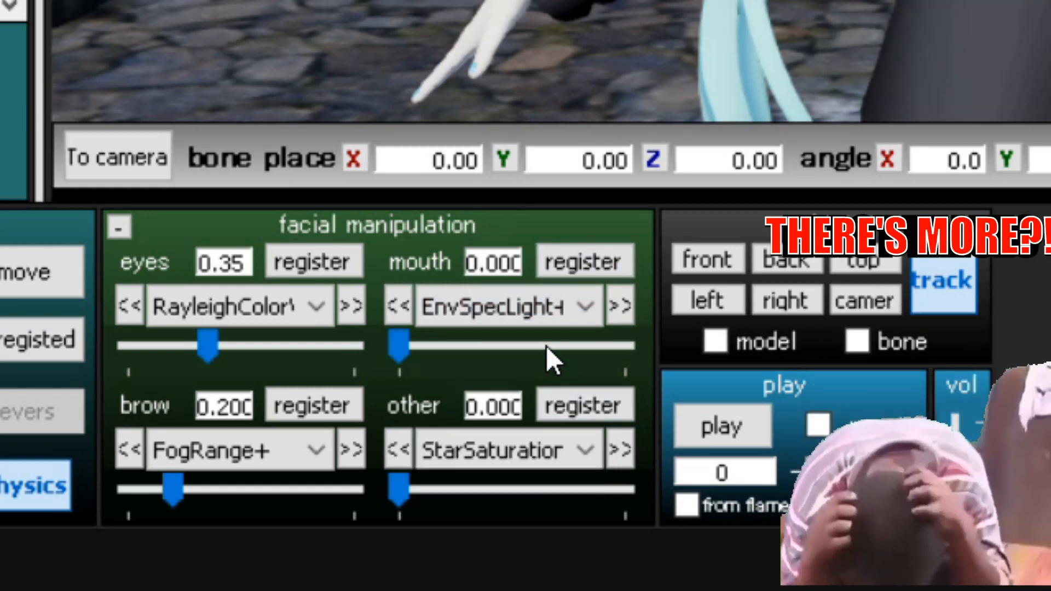
pyautogui.click(505, 346)
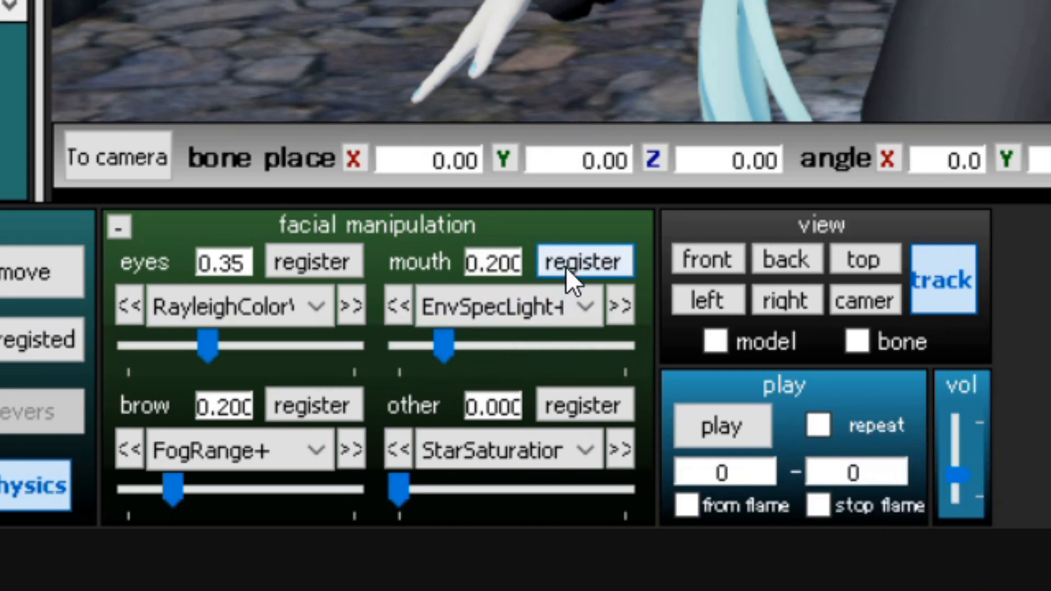
pyautogui.click(566, 267)
# Register the EnvSSSLight- morph of the Time of night skybox at 0.45.
pyautogui.click(536, 309)
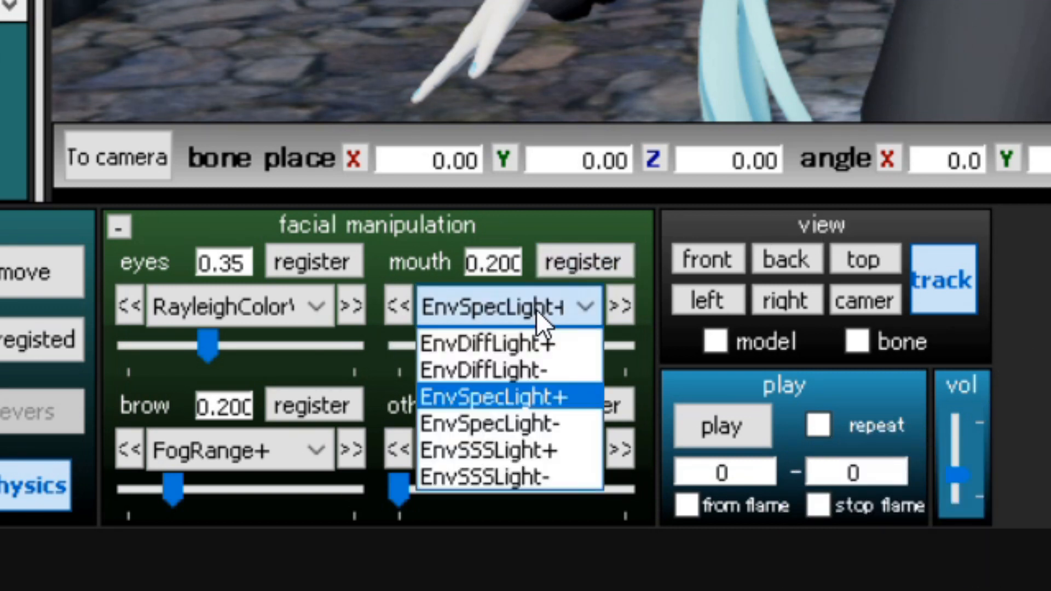
pyautogui.click(542, 475)
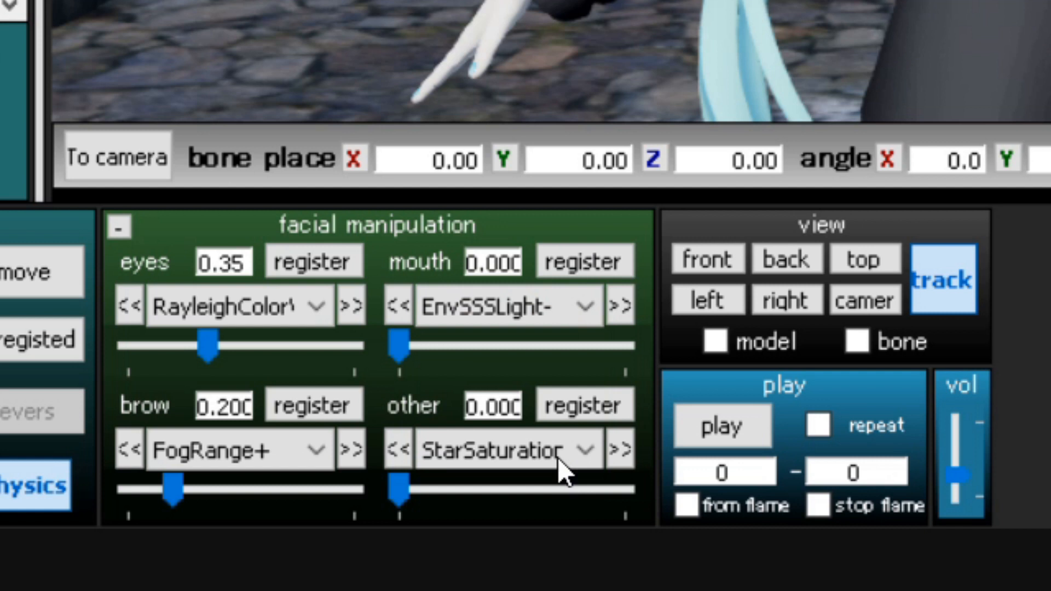
pyautogui.doubleClick(513, 268)
pyautogui.write('0.45')
pyautogui.press('Return')
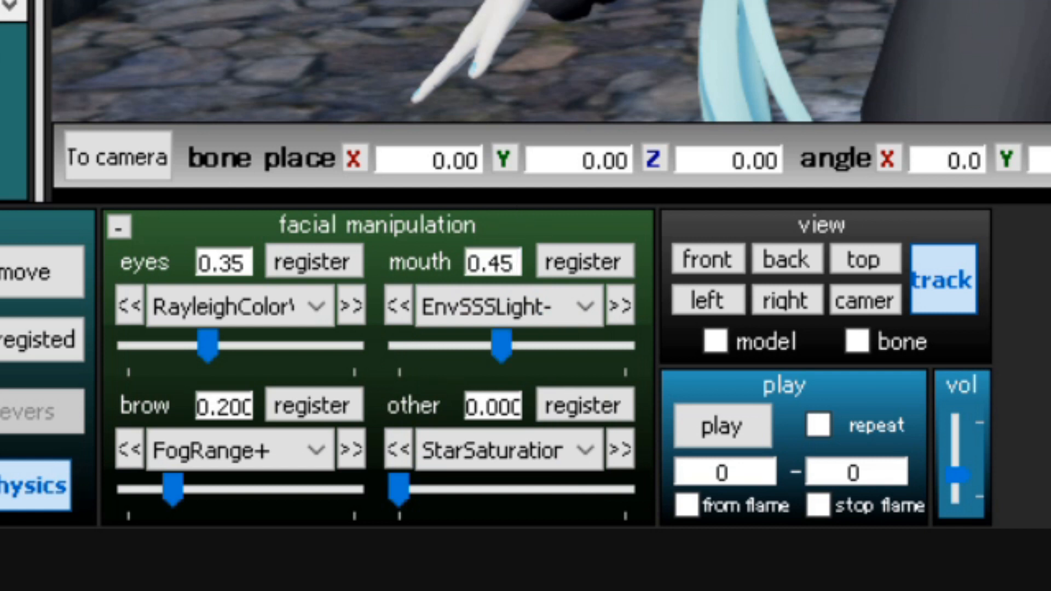
pyautogui.click(580, 268)
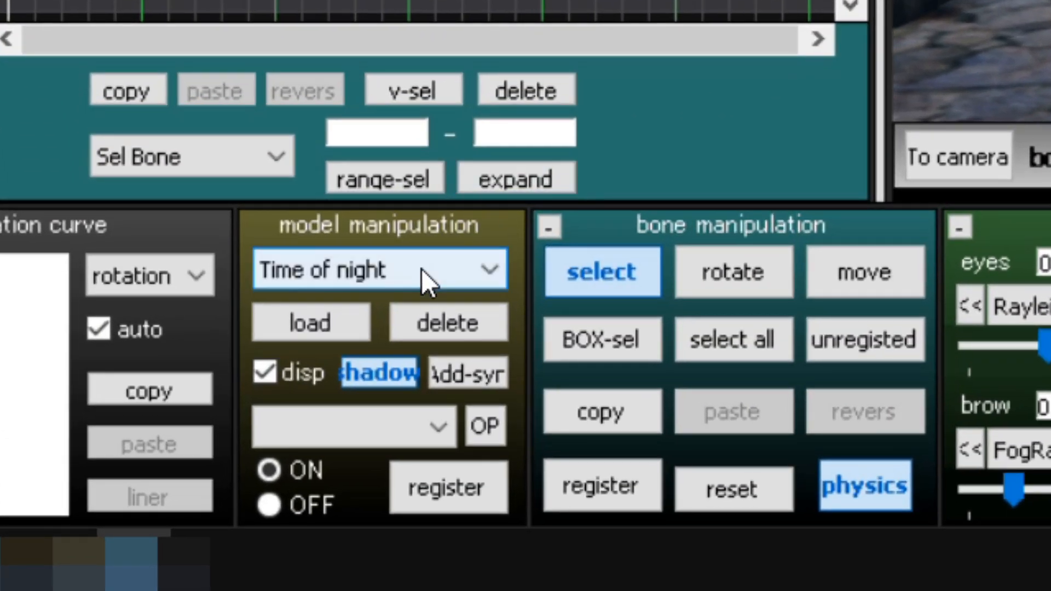
# Switch to the ray_controller model and register its BloomThreshold morph at 0.6.
pyautogui.click(421, 268)
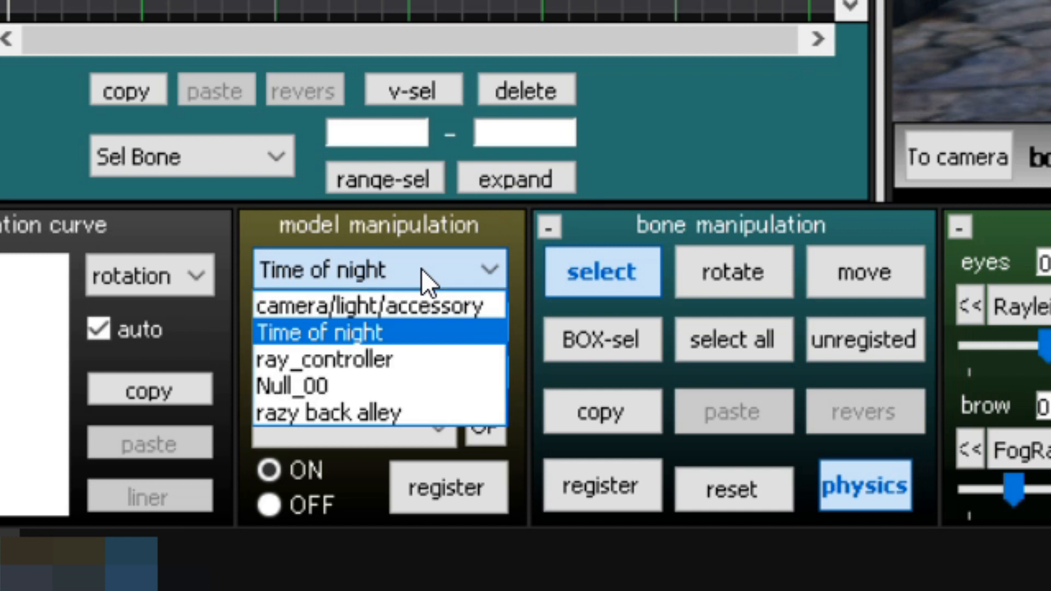
pyautogui.click(394, 351)
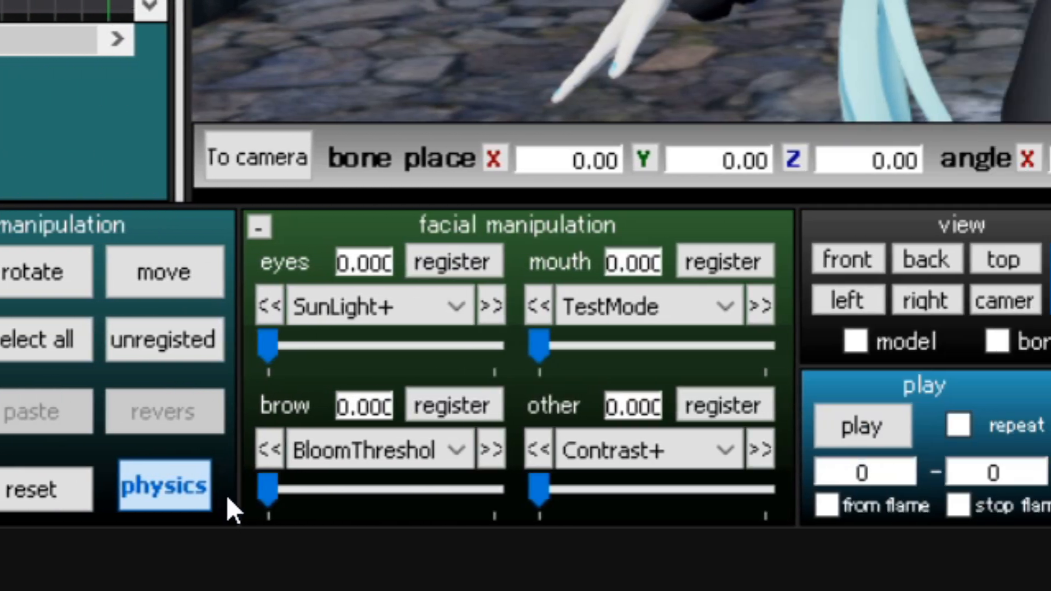
pyautogui.moveTo(320, 489); pyautogui.dragTo(405, 486)
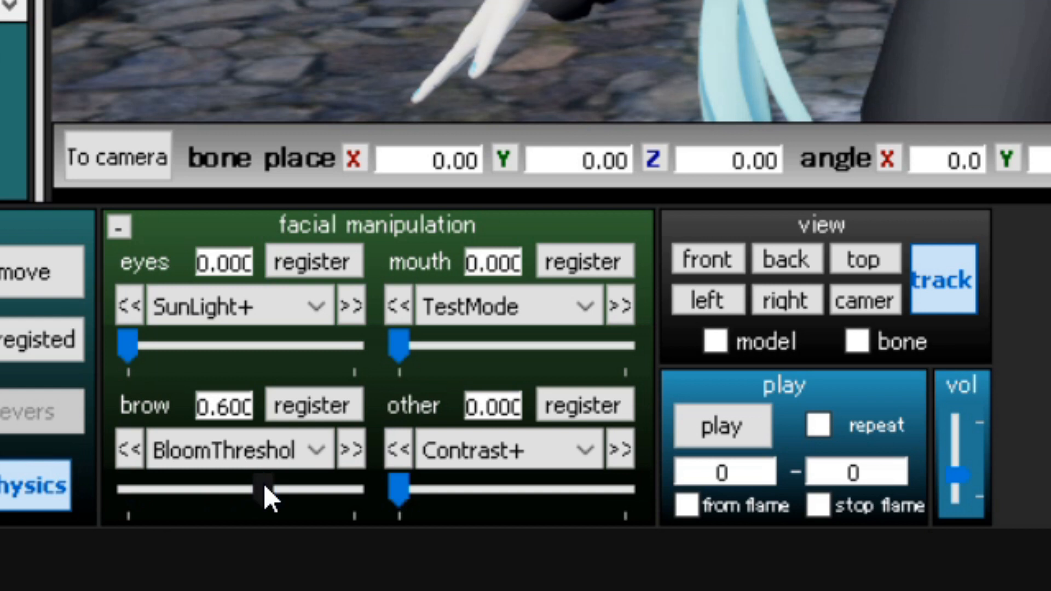
pyautogui.click(326, 400)
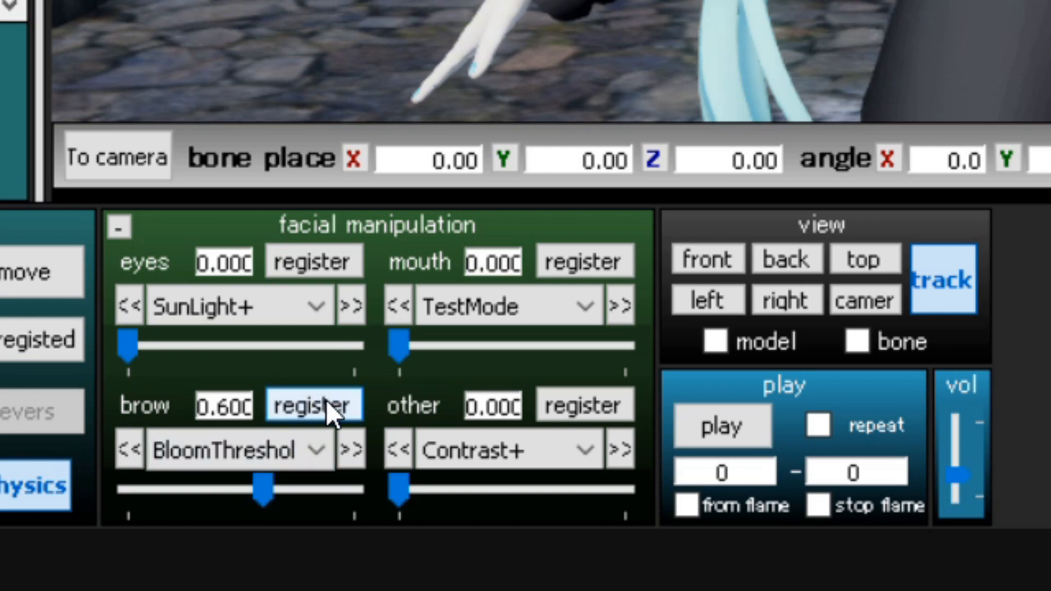
# Register the Saturation+ morph of the ray_controller at 0.4.
pyautogui.click(451, 457)
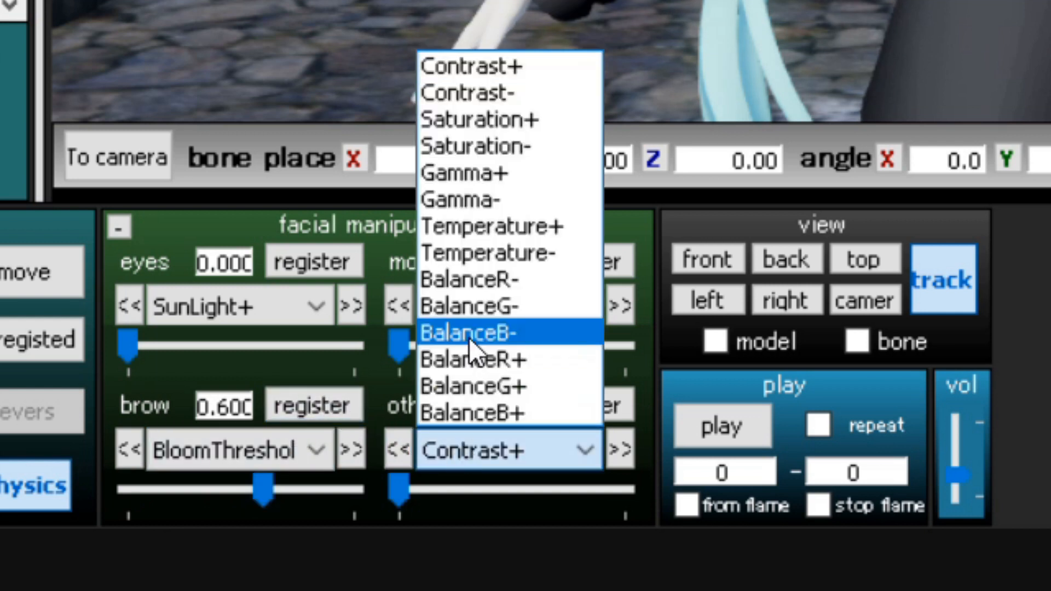
pyautogui.click(481, 115)
pyautogui.click(468, 482)
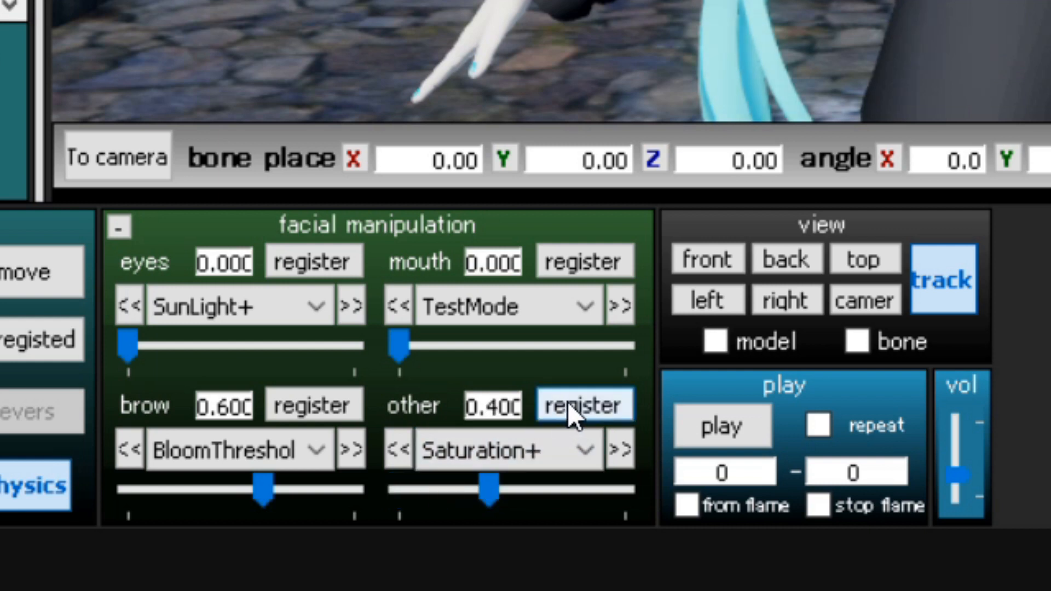
pyautogui.click(567, 402)
# Register the Gamma- morph of the ray_controller at 0.2.
pyautogui.click(549, 440)
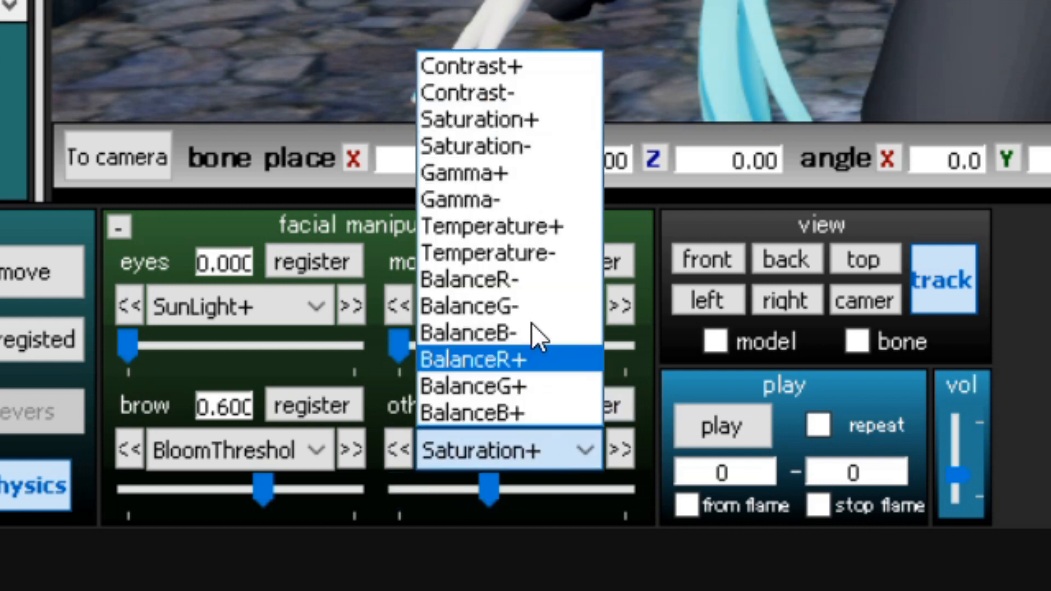
pyautogui.click(529, 209)
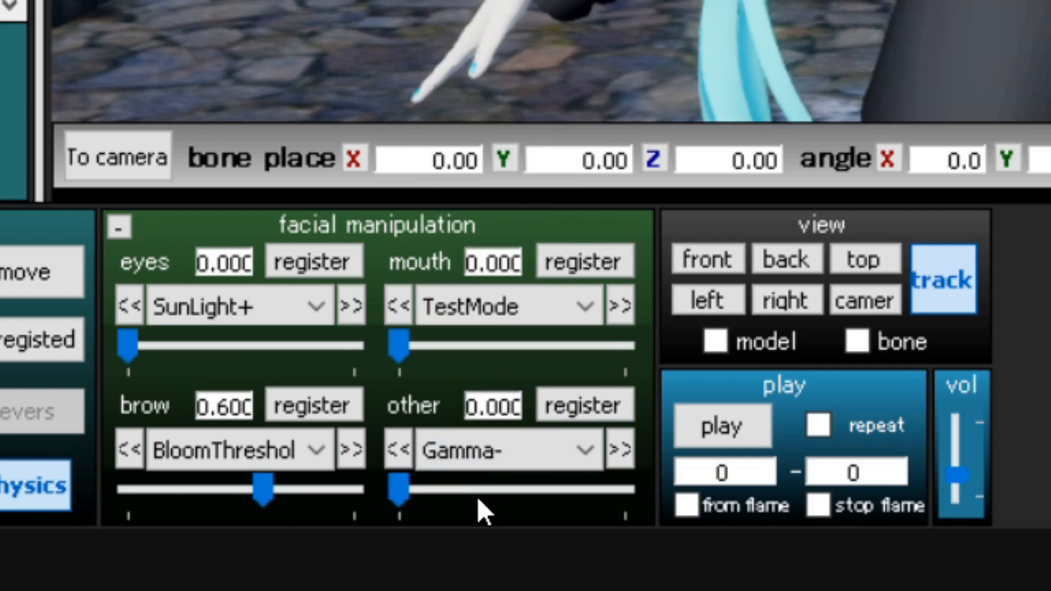
pyautogui.click(478, 490)
pyautogui.click(558, 394)
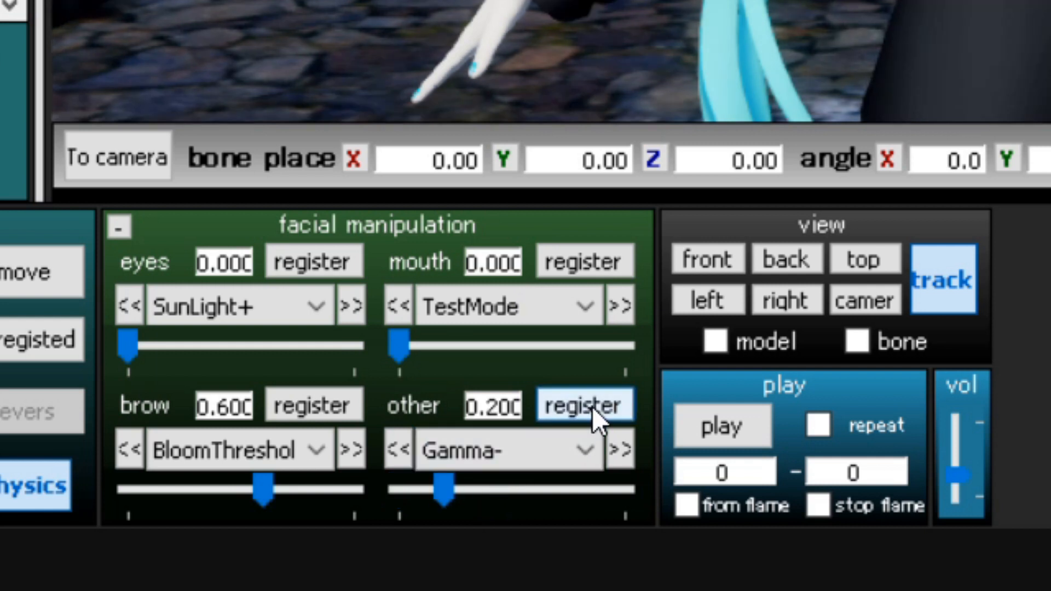
# Register the BalanceB+ morph of the ray_controller at 0.2.
pyautogui.click(570, 453)
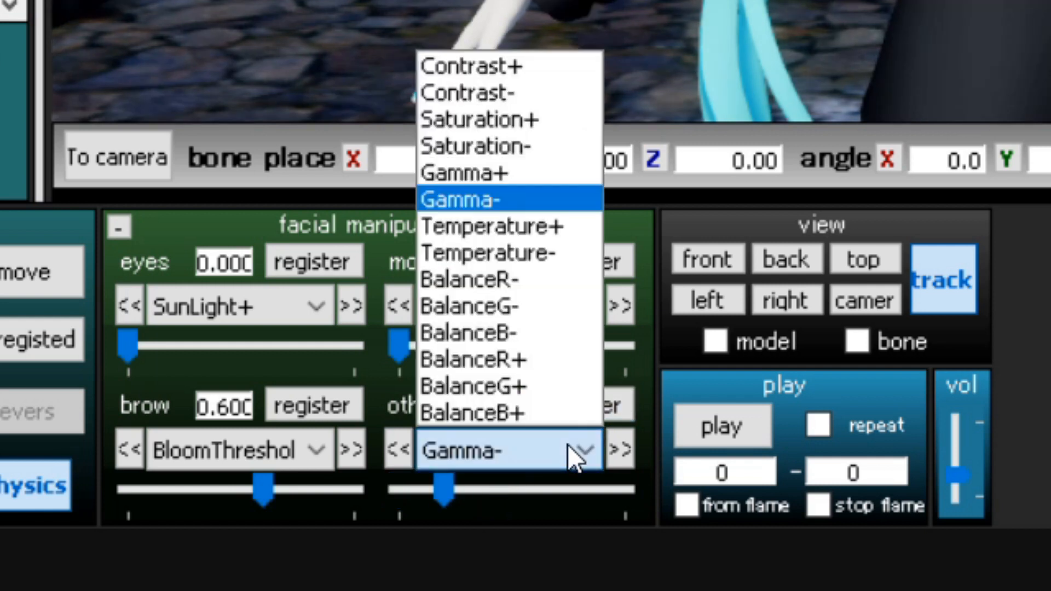
pyautogui.click(544, 415)
pyautogui.click(481, 493)
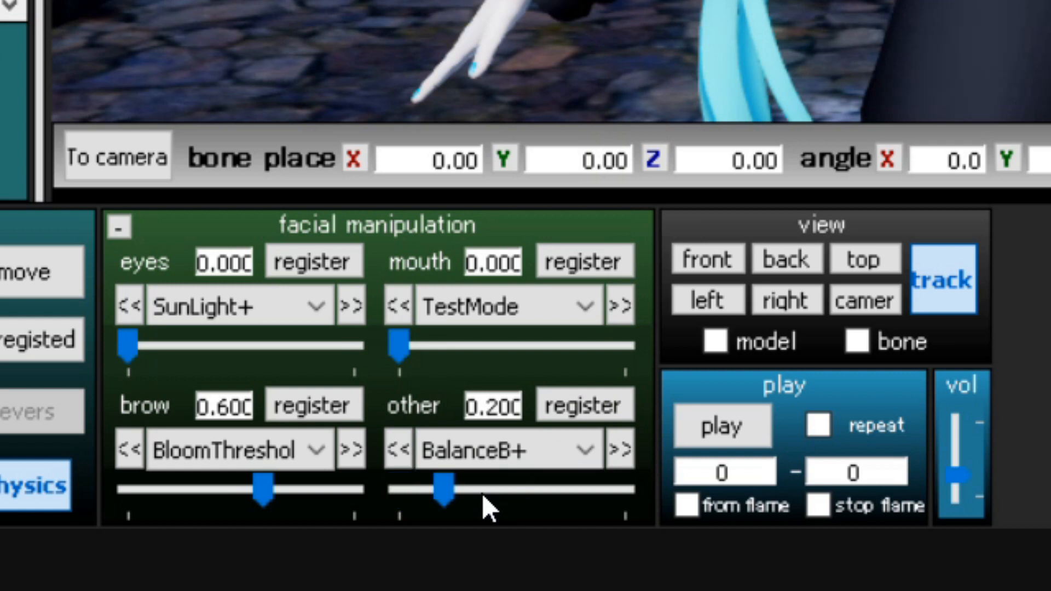
pyautogui.click(586, 398)
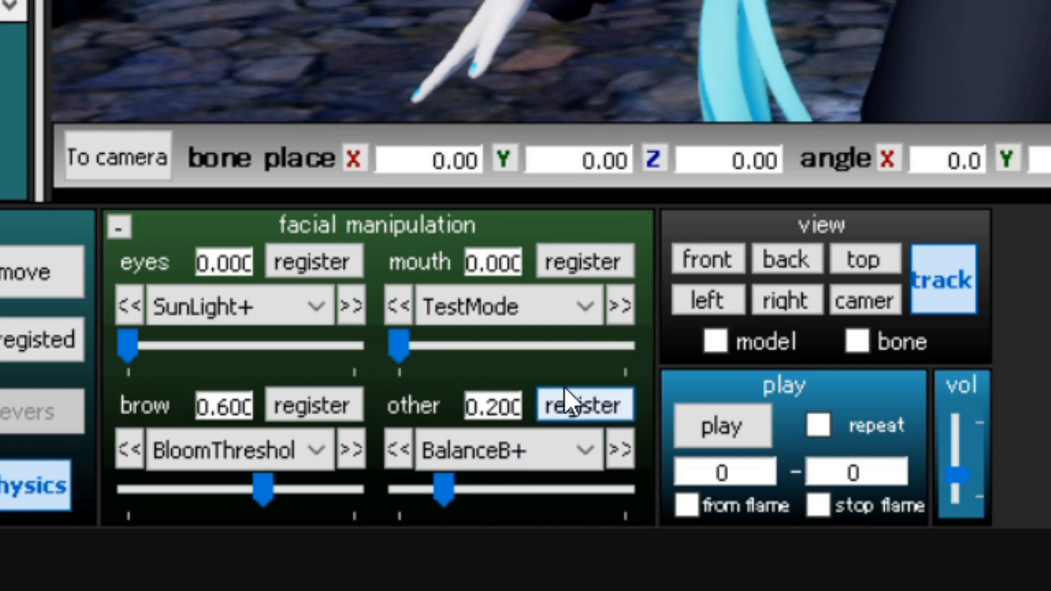
# Return to camera mode and extract the subsets of つみ式ミクさんv4.pmx in the MaterialMap effect mapping.
pyautogui.click(156, 164)
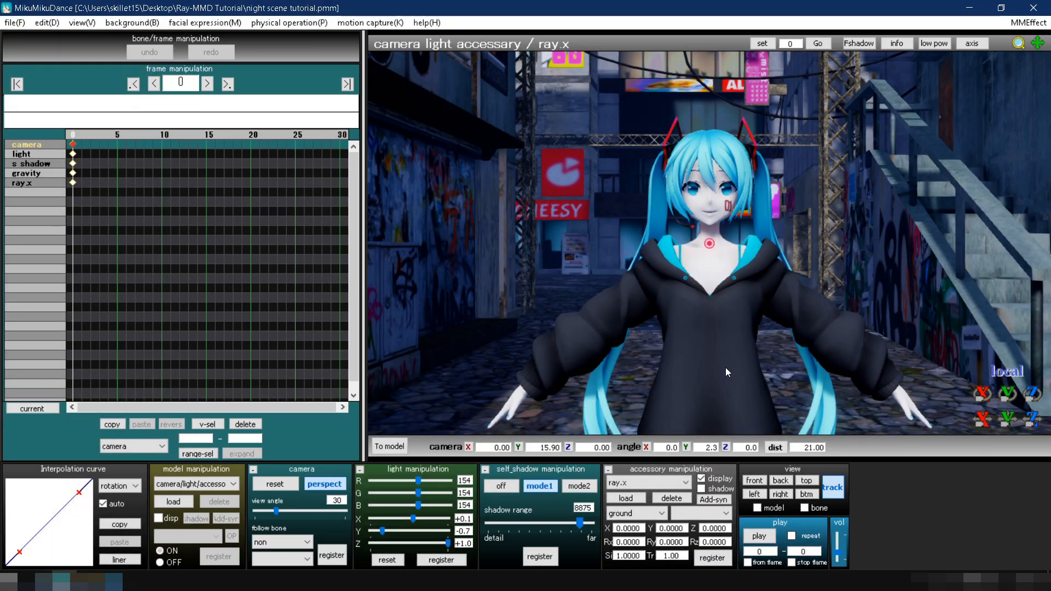
pyautogui.moveTo(724, 367)
pyautogui.mouseDown(button='right')
pyautogui.moveTo(649, 360)
pyautogui.moveTo(737, 360)
pyautogui.moveTo(727, 361)
pyautogui.mouseUp(button='right')
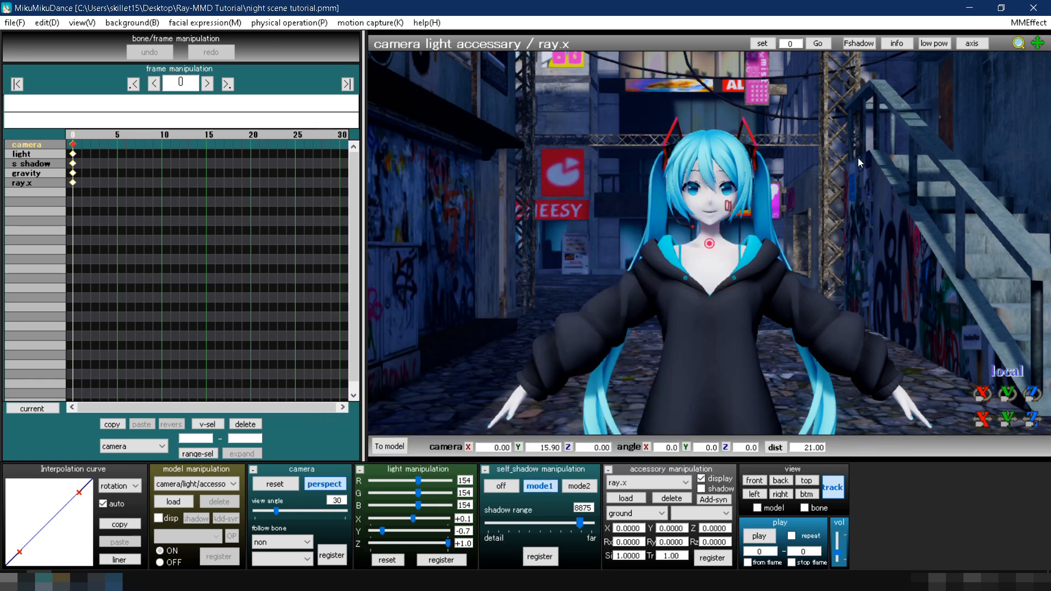
pyautogui.click(1024, 23)
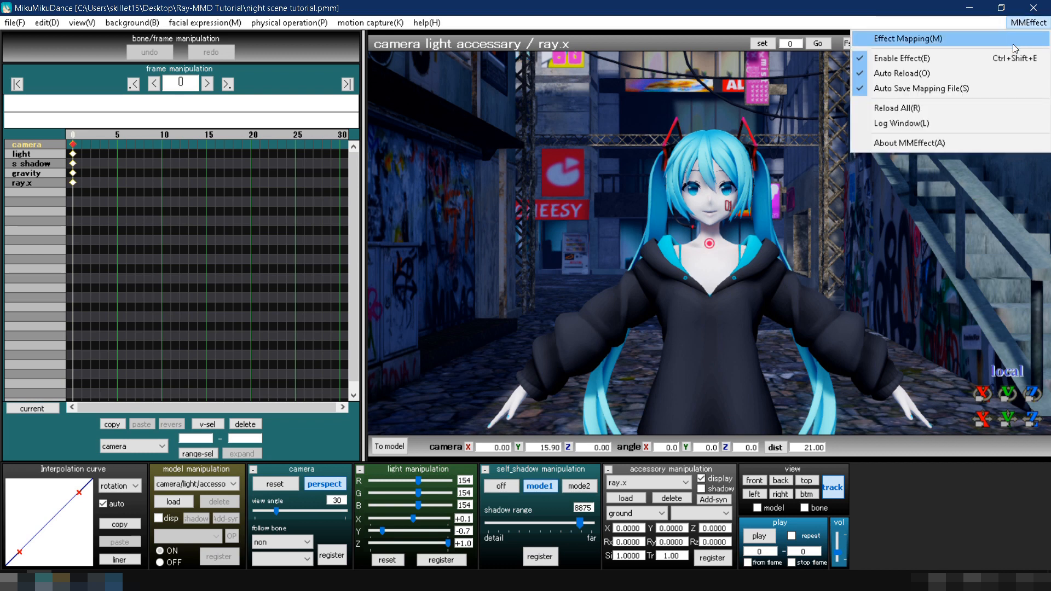
pyautogui.click(1013, 40)
pyautogui.click(198, 80)
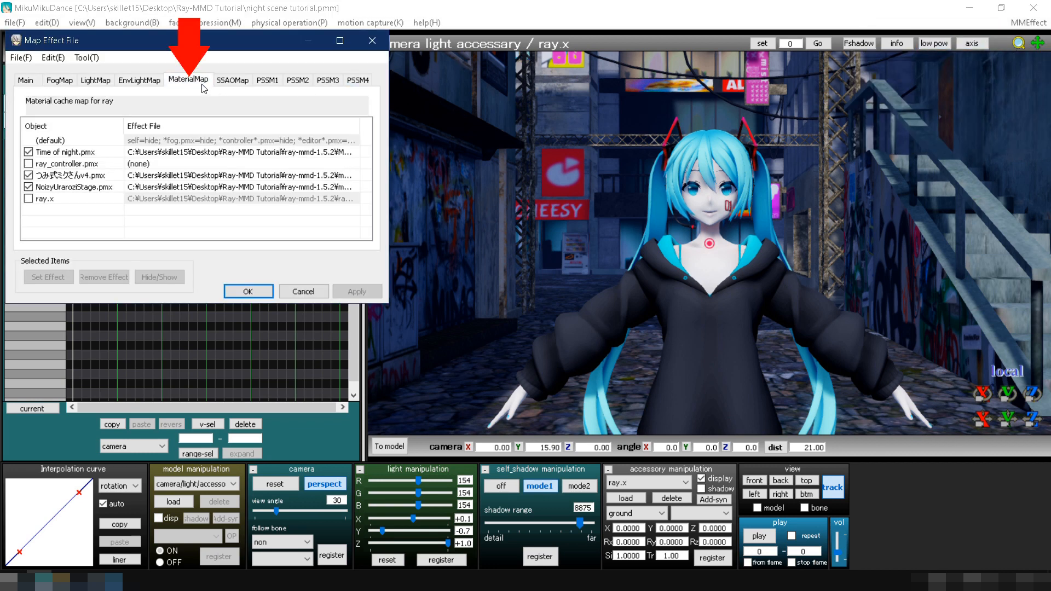
pyautogui.rightClick(203, 179)
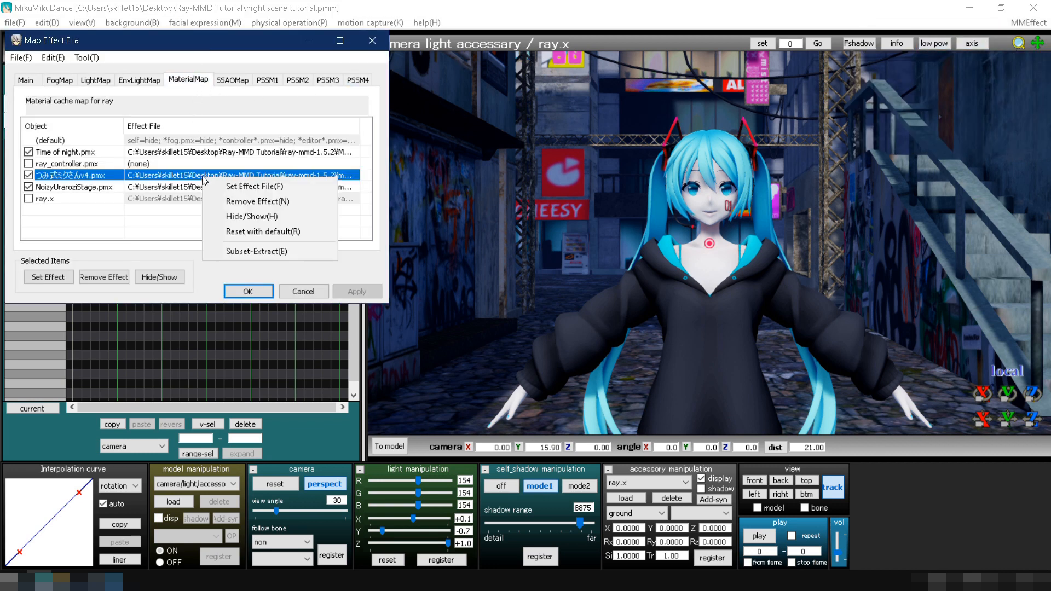
pyautogui.click(248, 252)
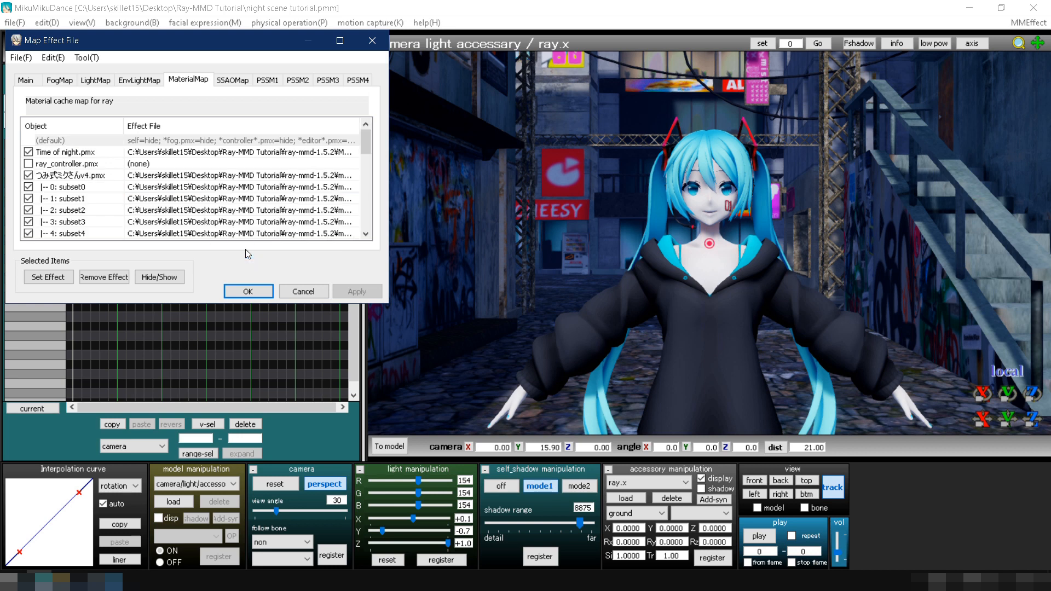
# Assign material_skin_melanoderm from the Materials Skin folder to subset17 of the Miku model.
pyautogui.click(213, 191)
pyautogui.scroll(-5, 214, 190)
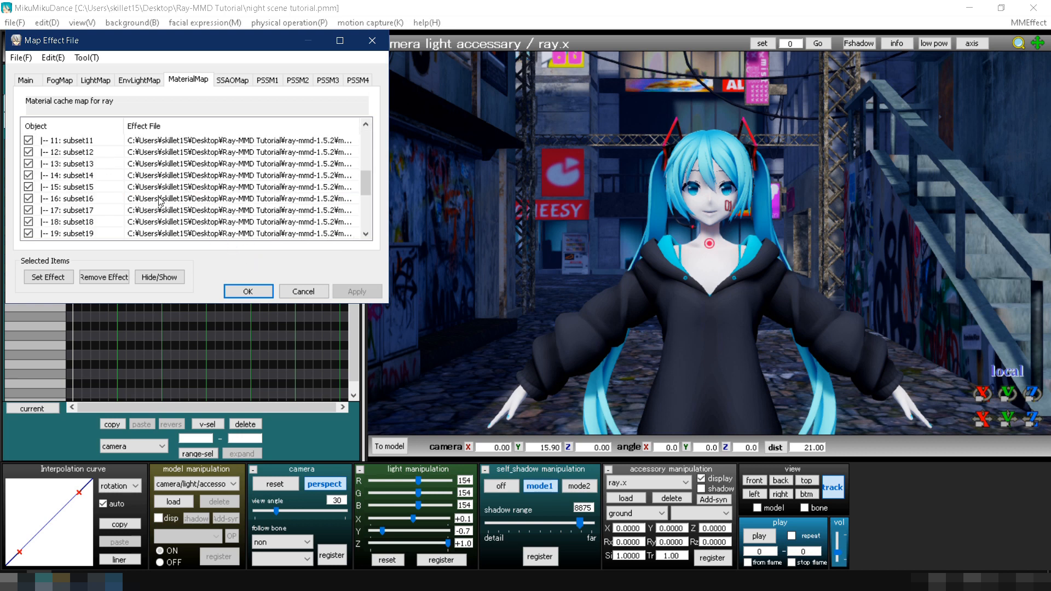
pyautogui.click(170, 210)
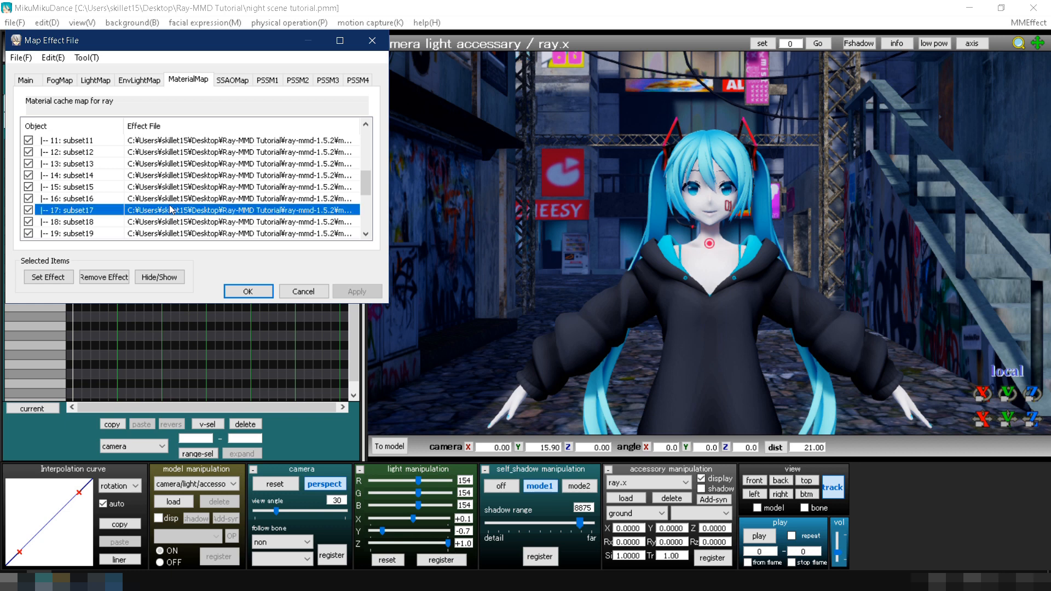
pyautogui.rightClick(174, 213)
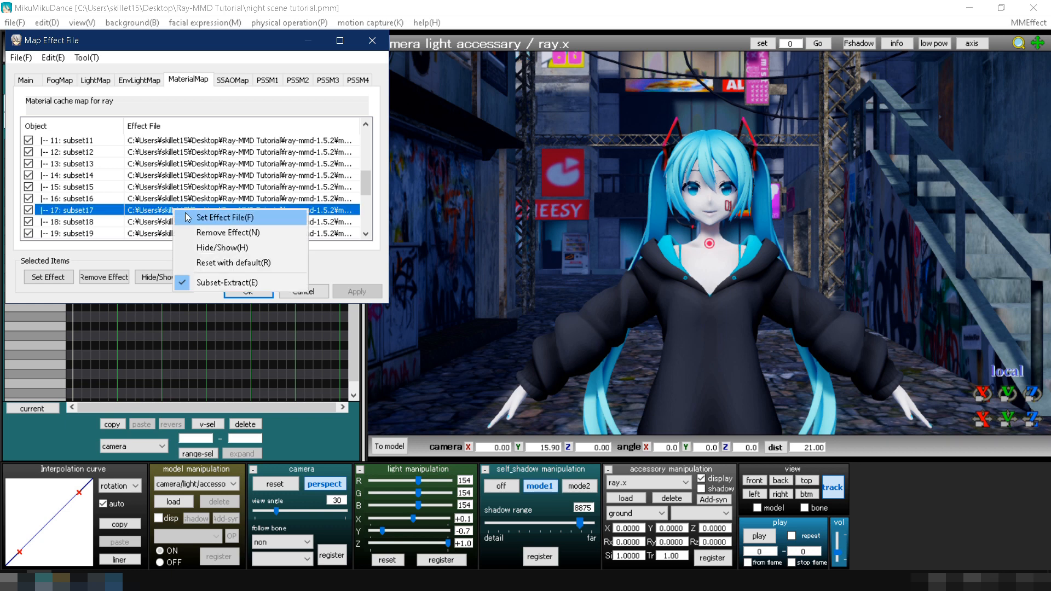
pyautogui.click(186, 217)
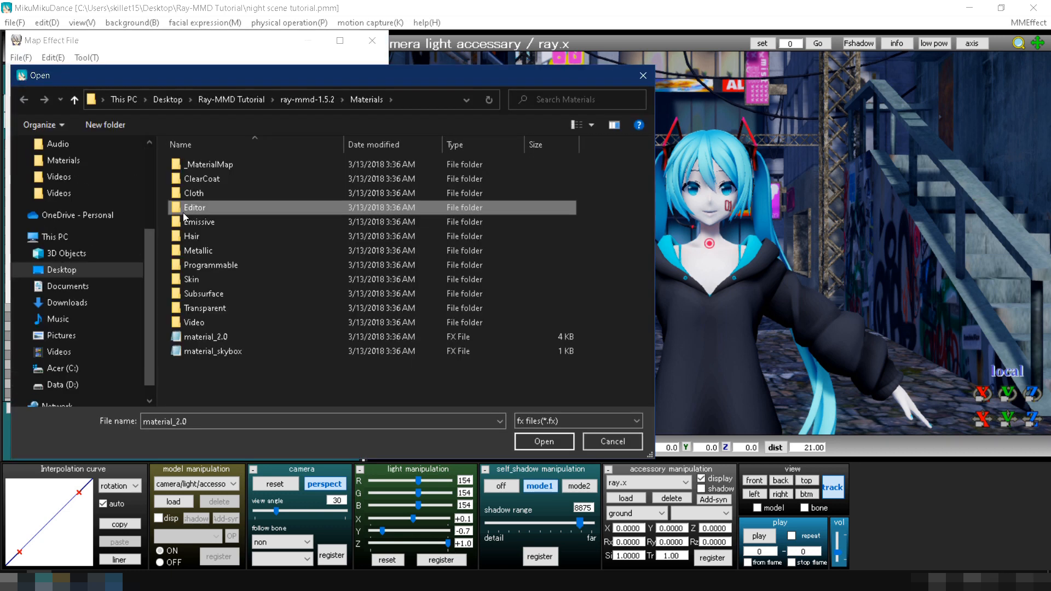
pyautogui.doubleClick(208, 278)
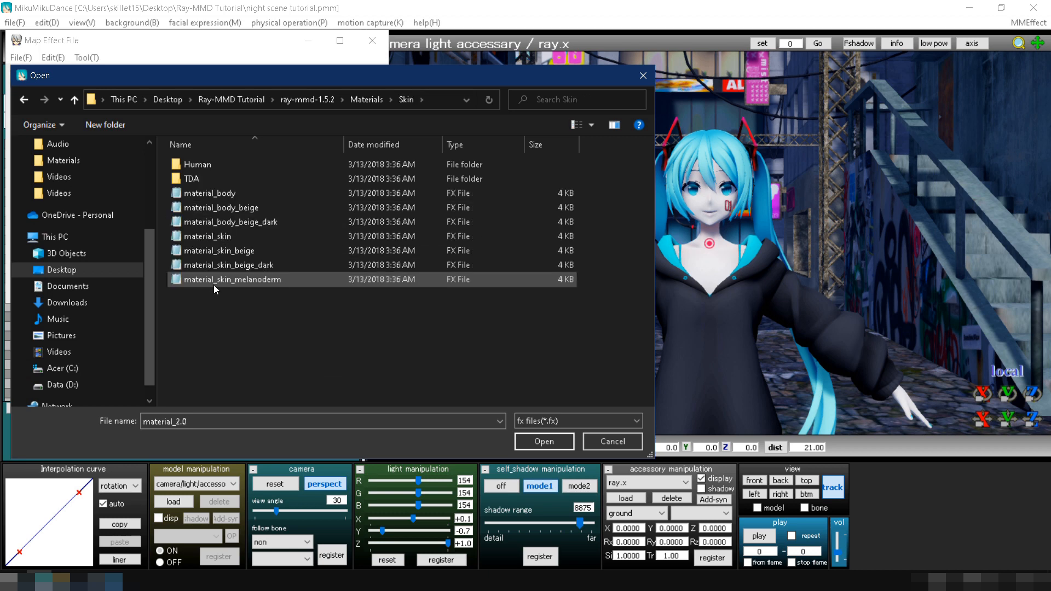
pyautogui.doubleClick(217, 280)
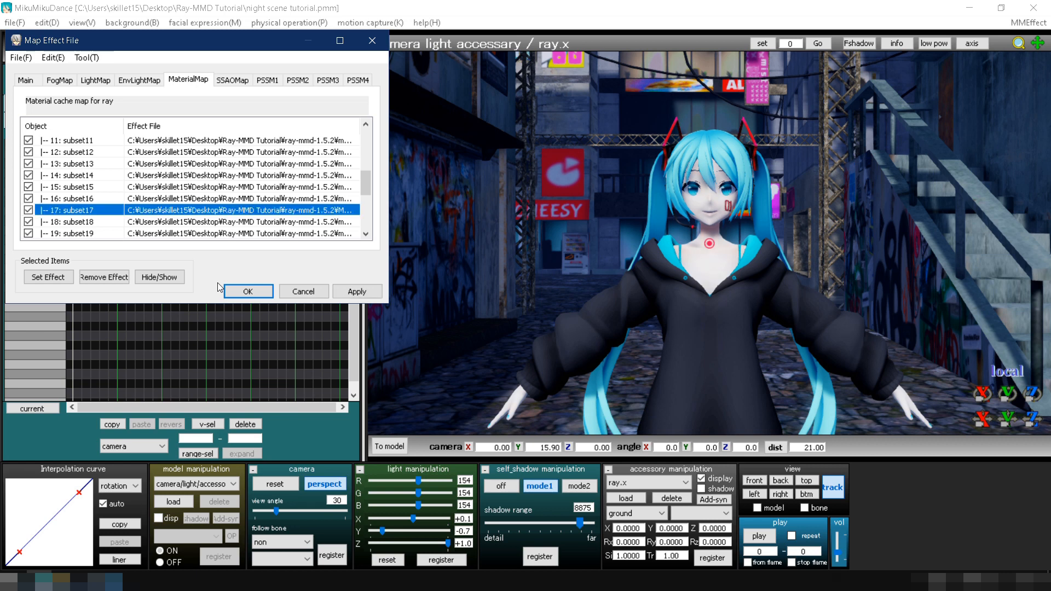
# Assign material_albedo_x1 from the Emissive Fixed Color x1 folder to subset7 of the Miku model.
pyautogui.scroll(1, 199, 212)
pyautogui.doubleClick(171, 206)
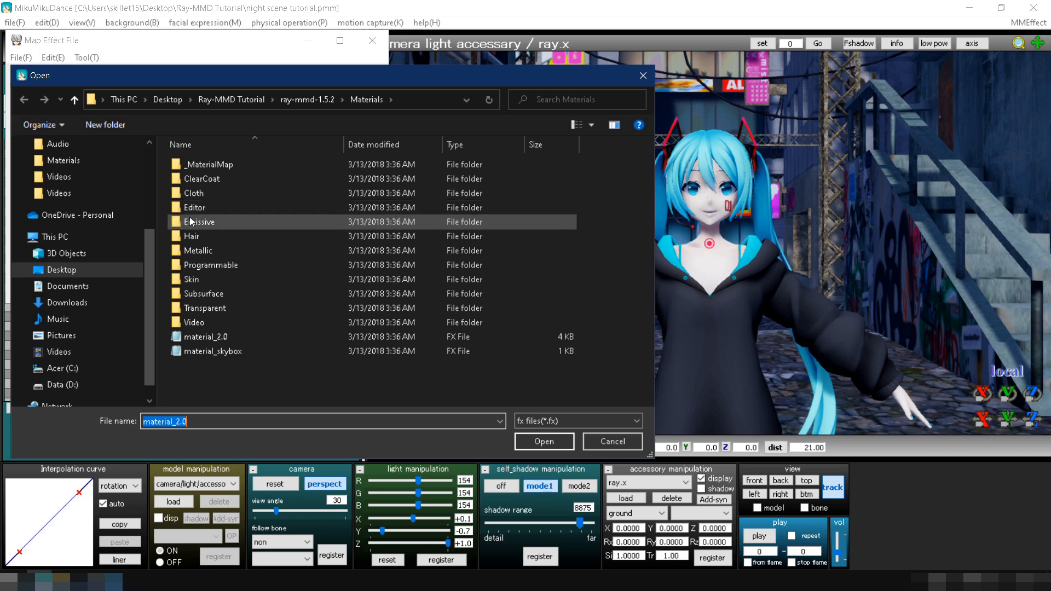
pyautogui.doubleClick(195, 221)
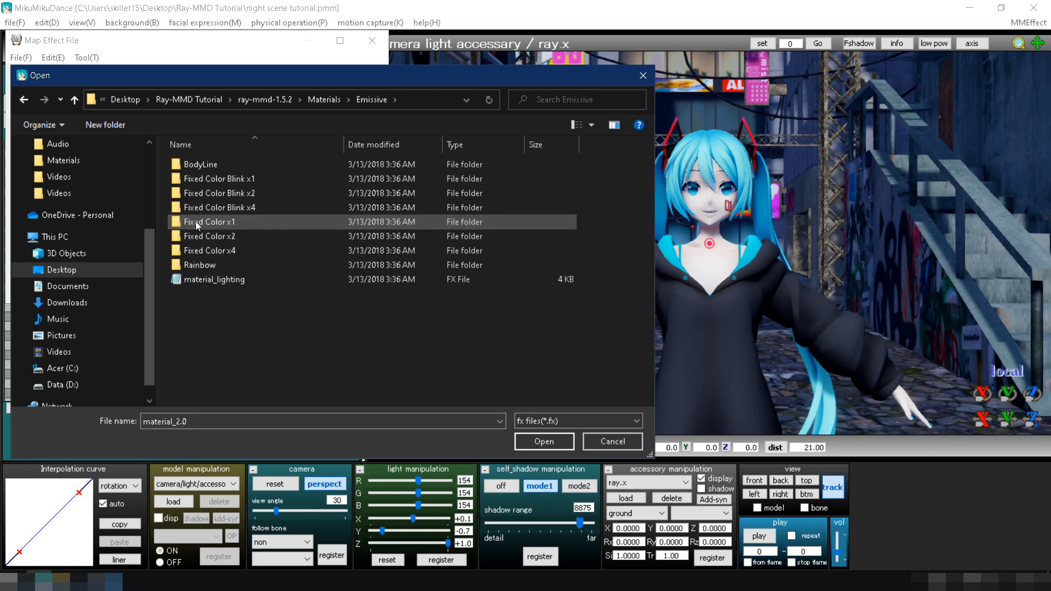
pyautogui.doubleClick(195, 221)
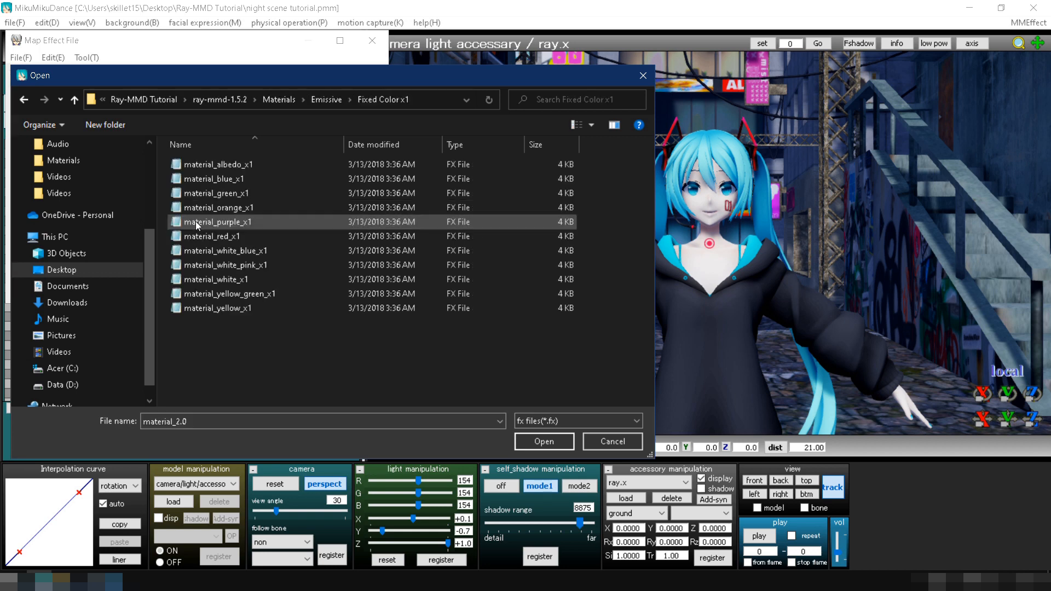
pyautogui.doubleClick(222, 165)
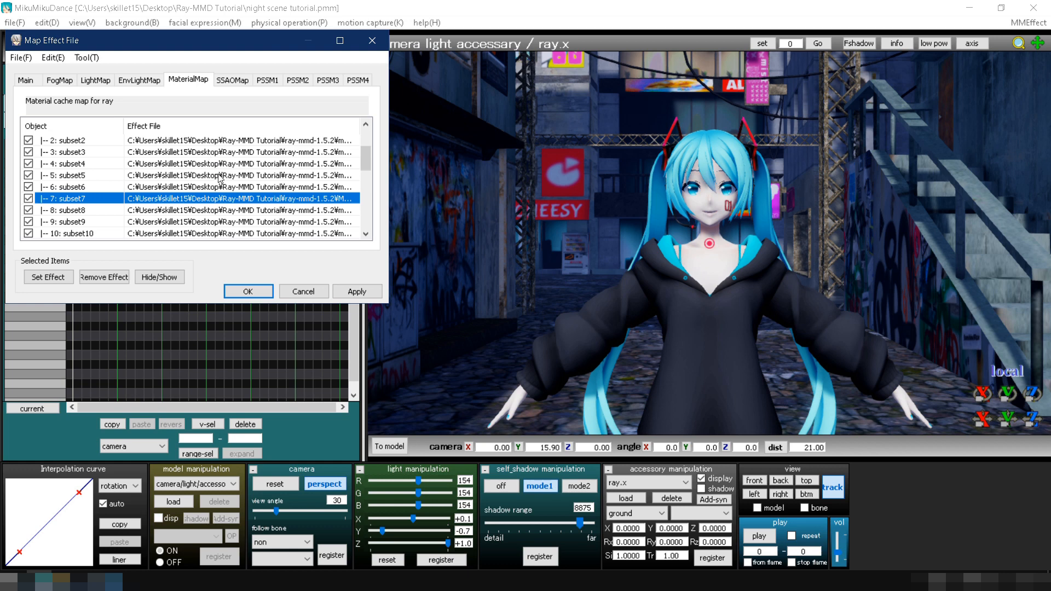
# Assign a material effect from the Editor Glass folder to subset5 and apply the effect mapping.
pyautogui.doubleClick(218, 175)
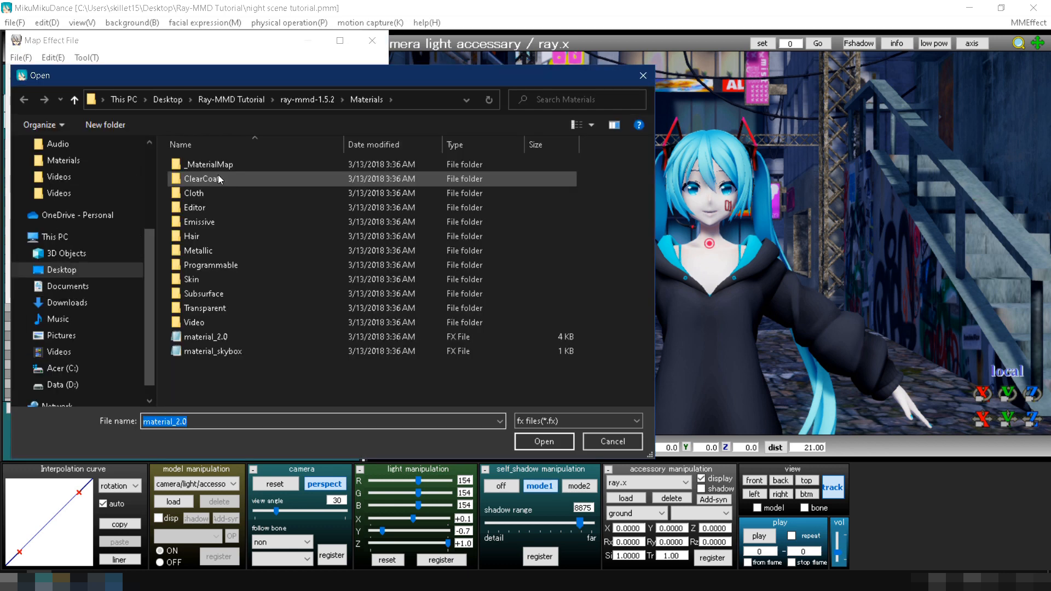
pyautogui.click(226, 206)
pyautogui.doubleClick(227, 208)
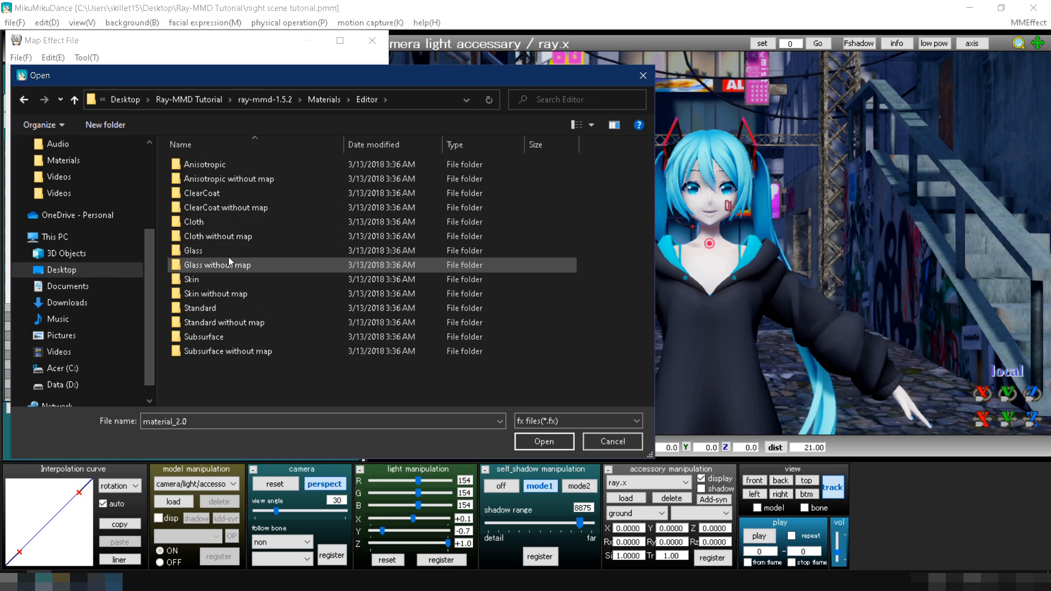
pyautogui.doubleClick(227, 250)
pyautogui.doubleClick(228, 178)
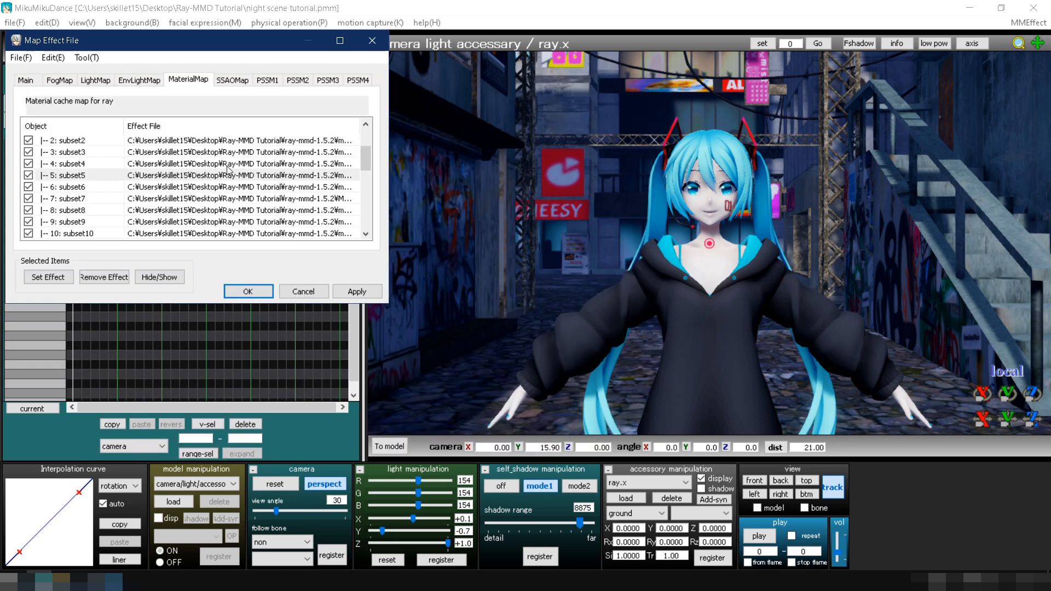
pyautogui.click(357, 292)
pyautogui.click(248, 291)
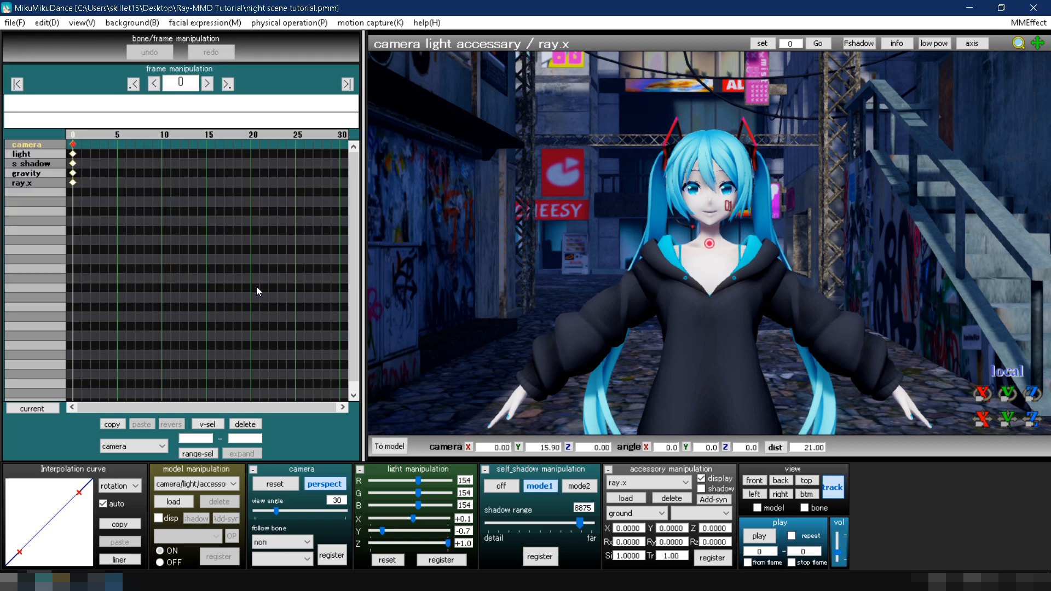
# Load the material_glass_1 controller model from the ray-mmd-1.5.2 Materials Editor Glass folder.
pyautogui.click(188, 500)
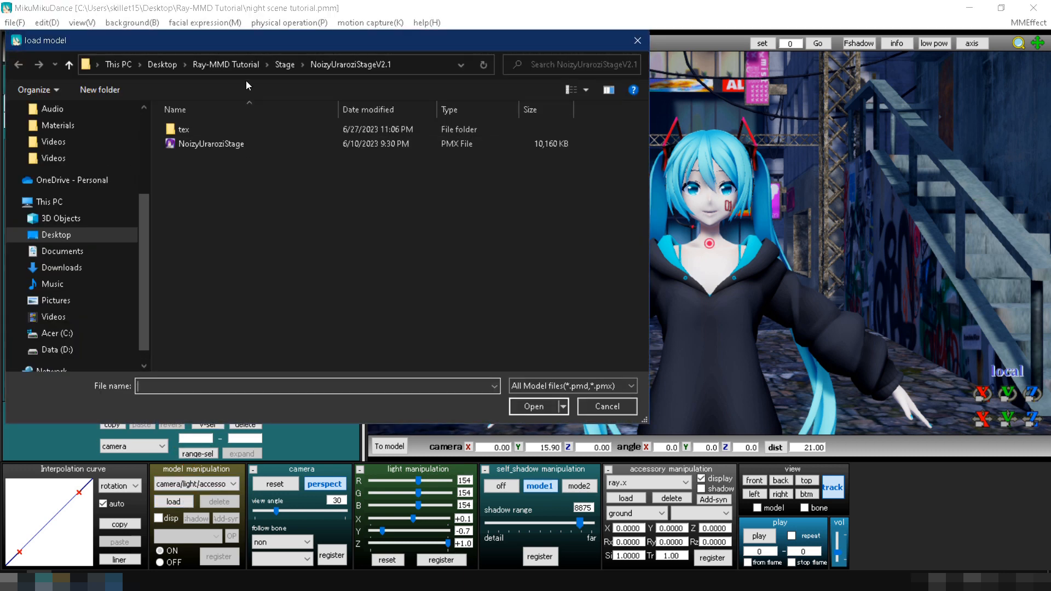
pyautogui.click(252, 65)
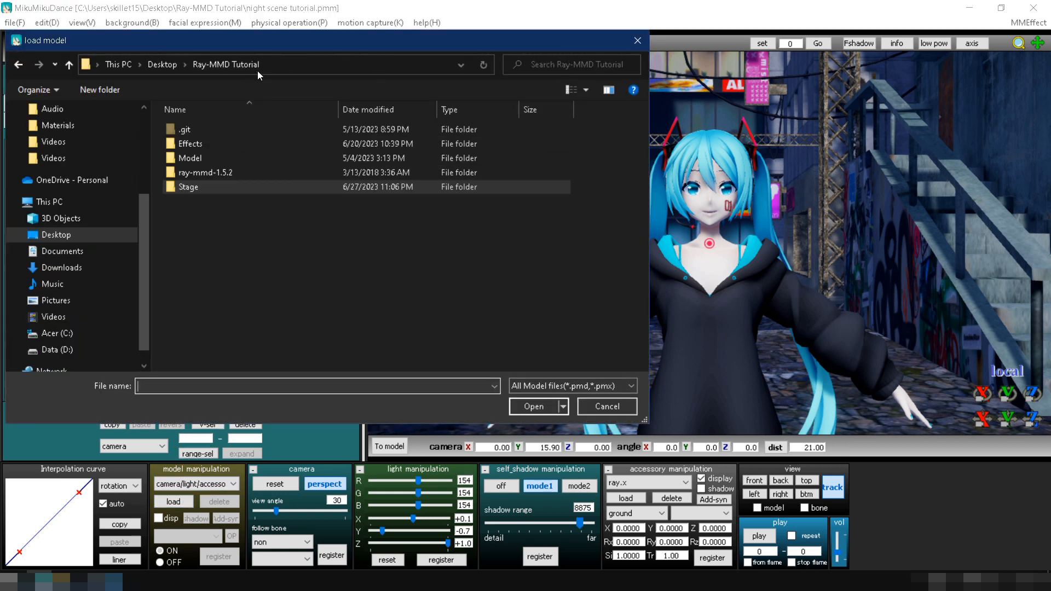
pyautogui.doubleClick(233, 178)
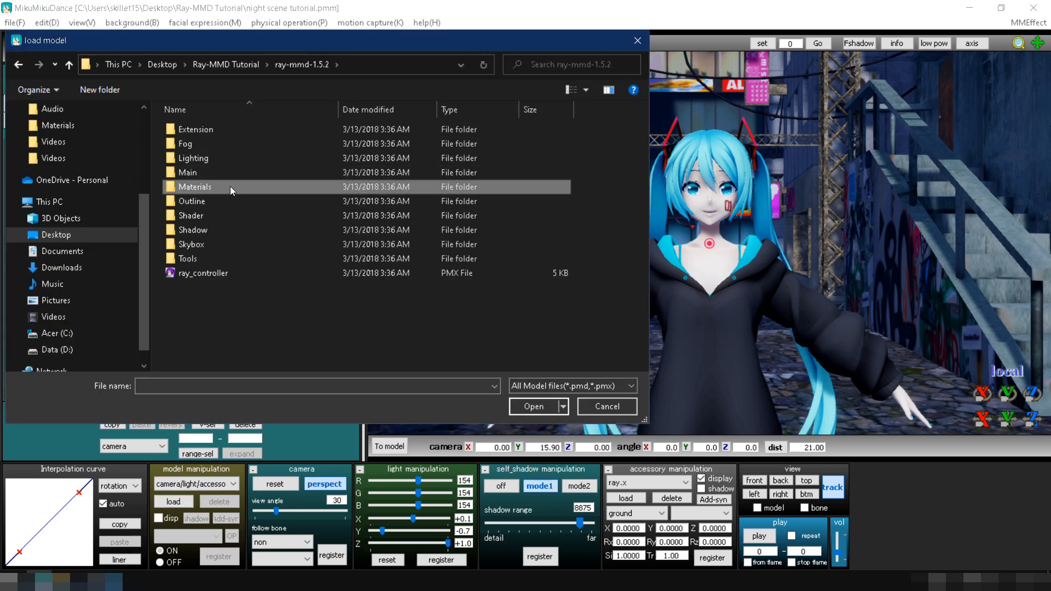
pyautogui.doubleClick(229, 187)
pyautogui.doubleClick(228, 174)
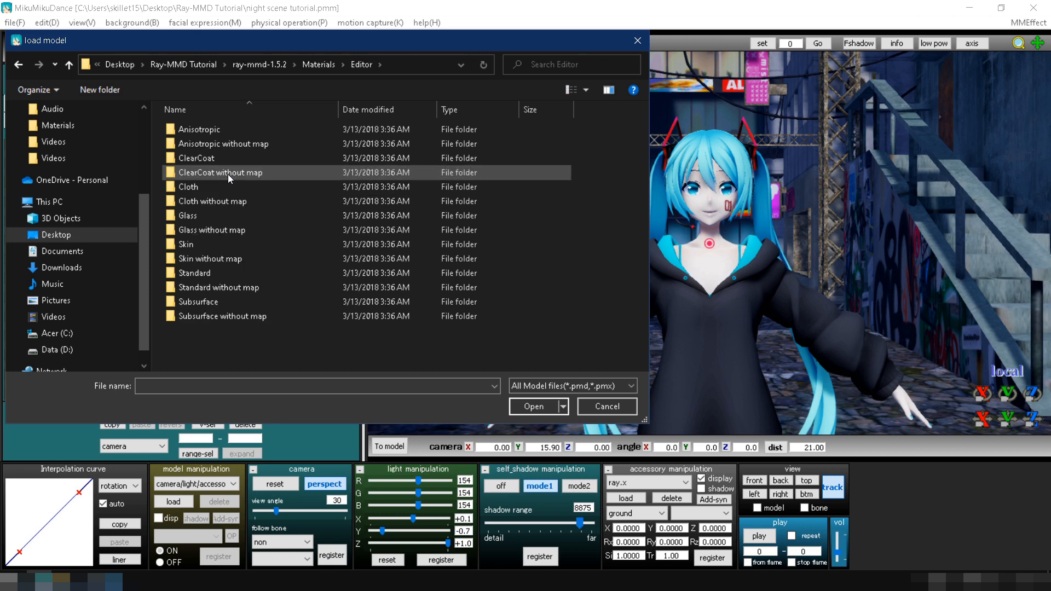
pyautogui.doubleClick(227, 215)
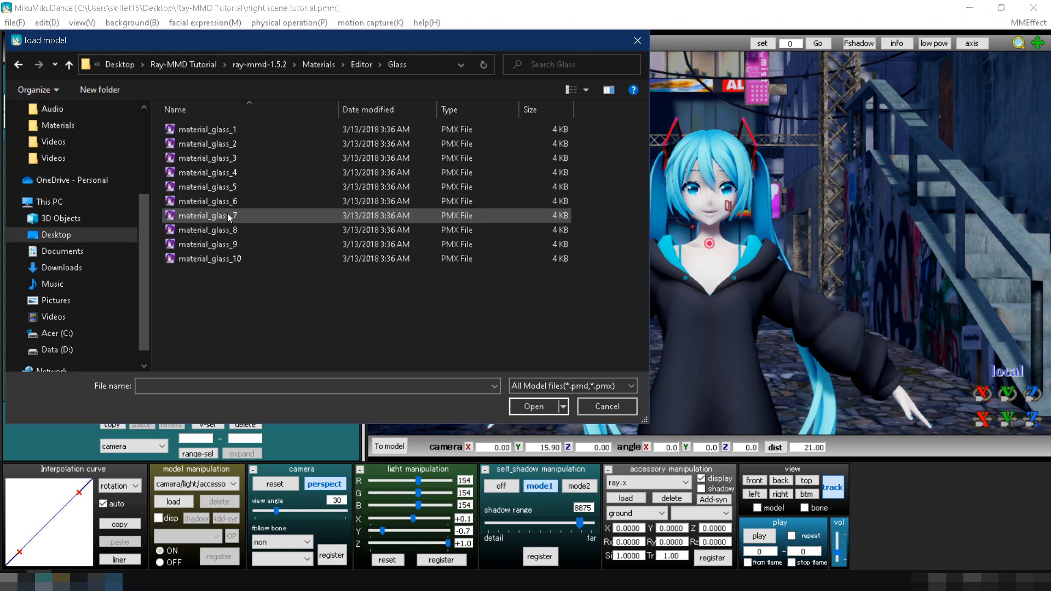
pyautogui.doubleClick(230, 130)
pyautogui.click(487, 332)
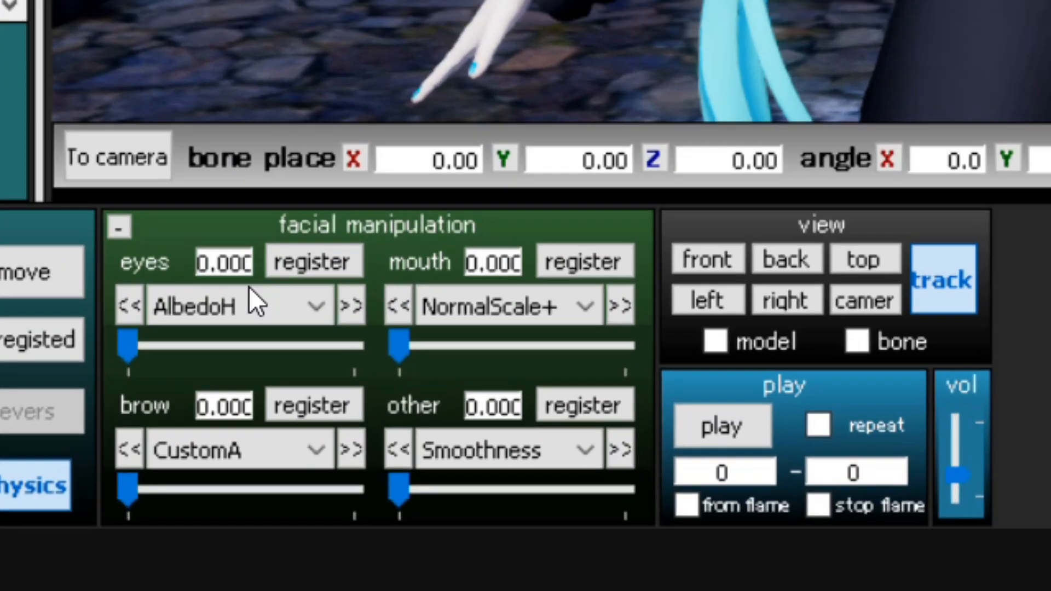
# Register the EmissiveR morph of the material_glass_1 model at 0.2.
pyautogui.click(433, 493)
pyautogui.click(429, 438)
pyautogui.click(267, 342)
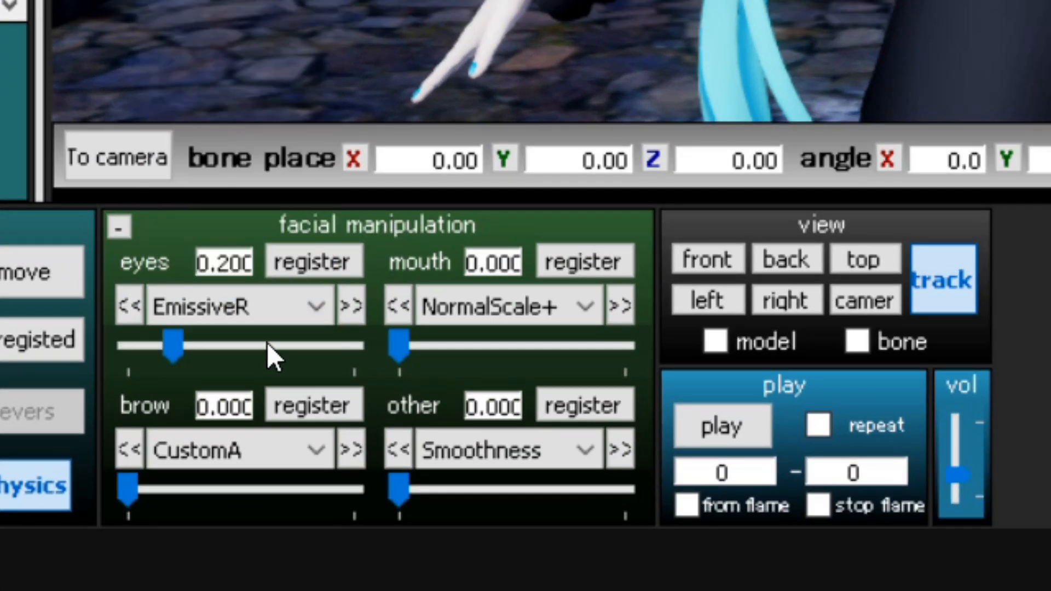
pyautogui.click(298, 255)
# Raise the EmissiveG morph of the glass material controller model and register it.
pyautogui.click(349, 305)
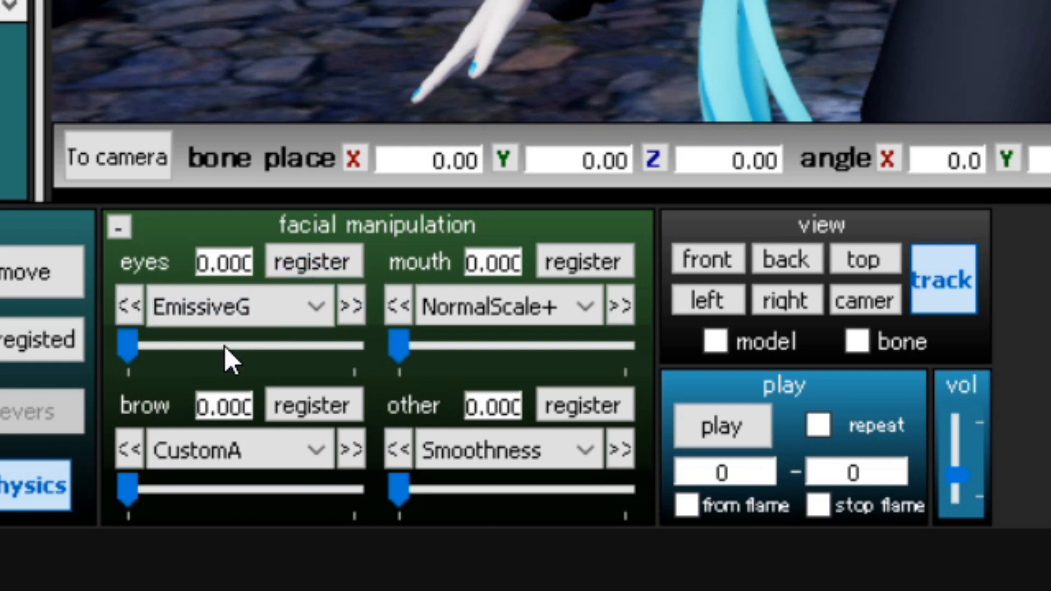
pyautogui.click(226, 347)
pyautogui.click(264, 344)
pyautogui.click(288, 271)
# Register the EmissiveB morph of the glass material controller model at 0.6.
pyautogui.click(349, 305)
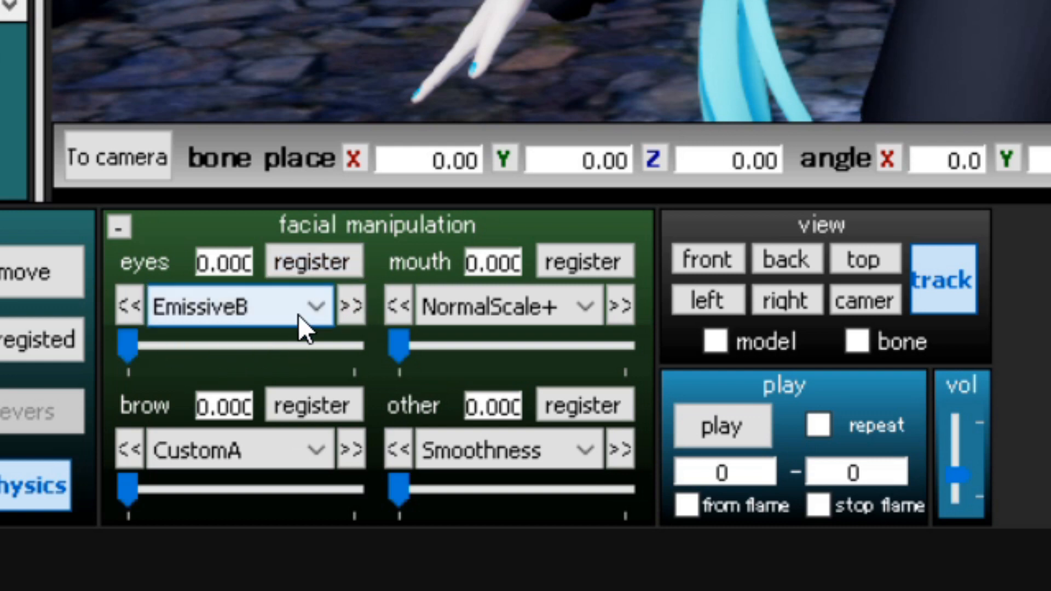
pyautogui.click(252, 345)
pyautogui.click(260, 345)
pyautogui.click(283, 345)
pyautogui.click(296, 261)
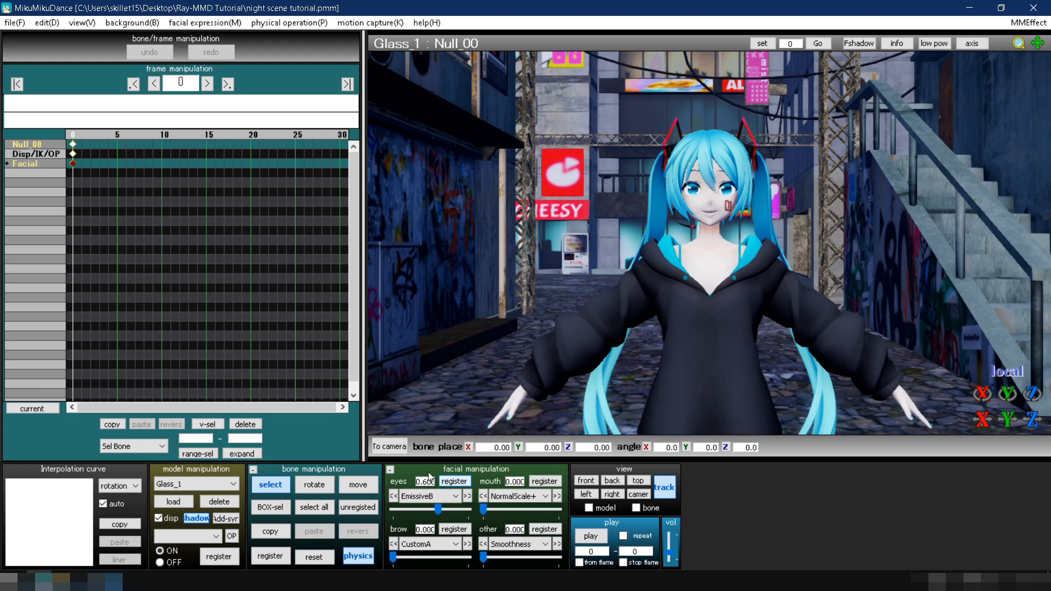
# Return to camera mode and load the AutoLuminous accessory from the Effects AutoLuminous4 folder.
pyautogui.click(391, 447)
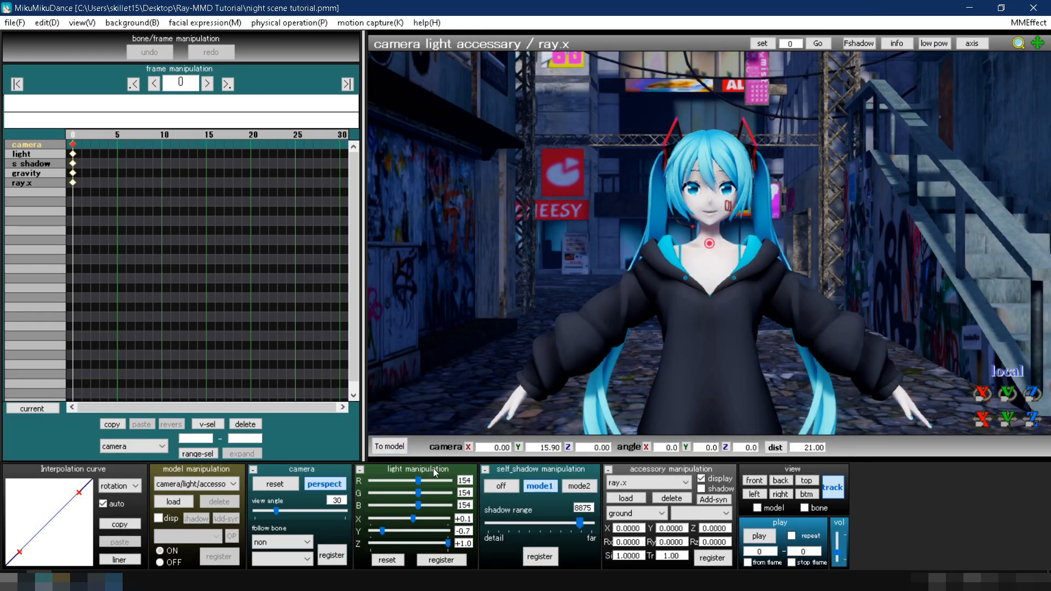
pyautogui.scroll(-3, 623, 299)
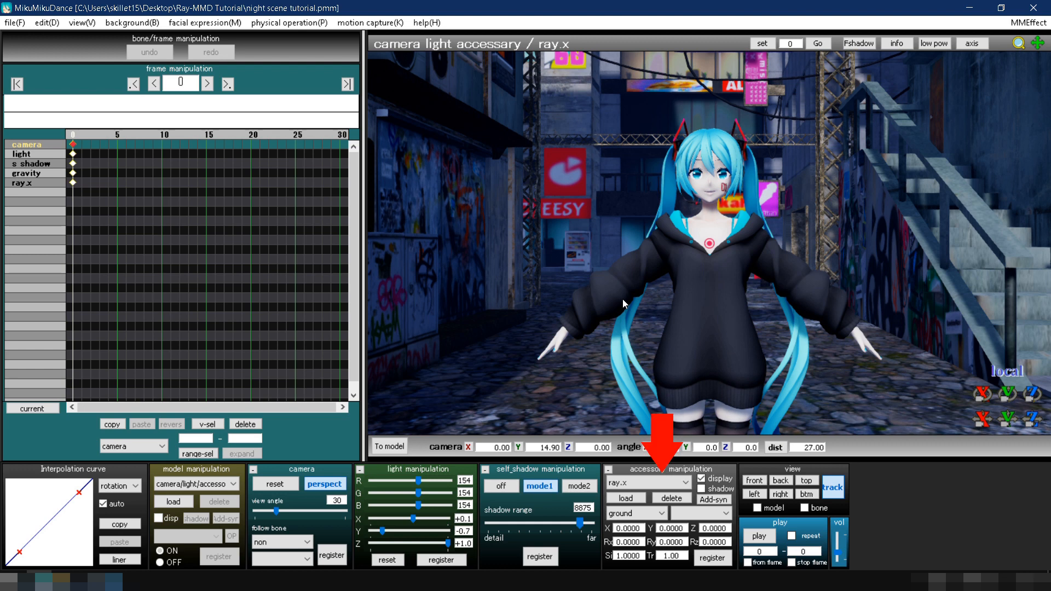
pyautogui.click(623, 497)
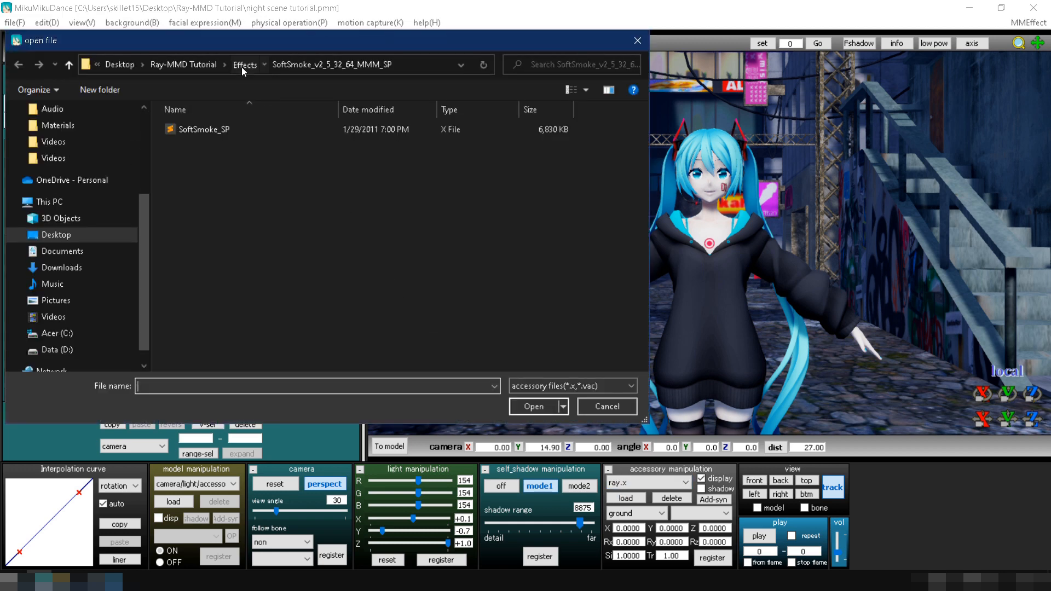
pyautogui.click(241, 65)
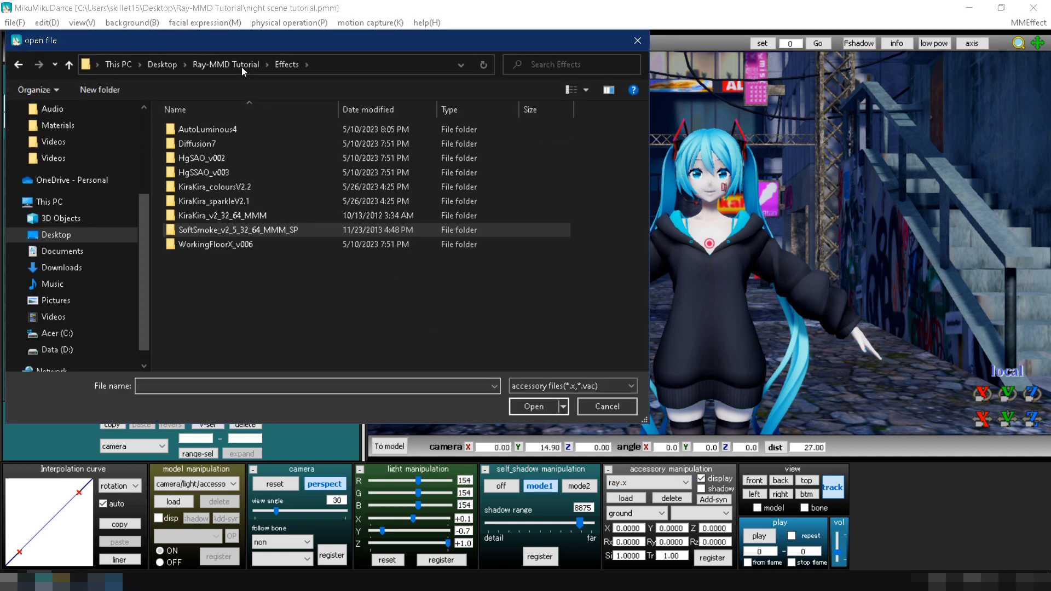
pyautogui.doubleClick(232, 132)
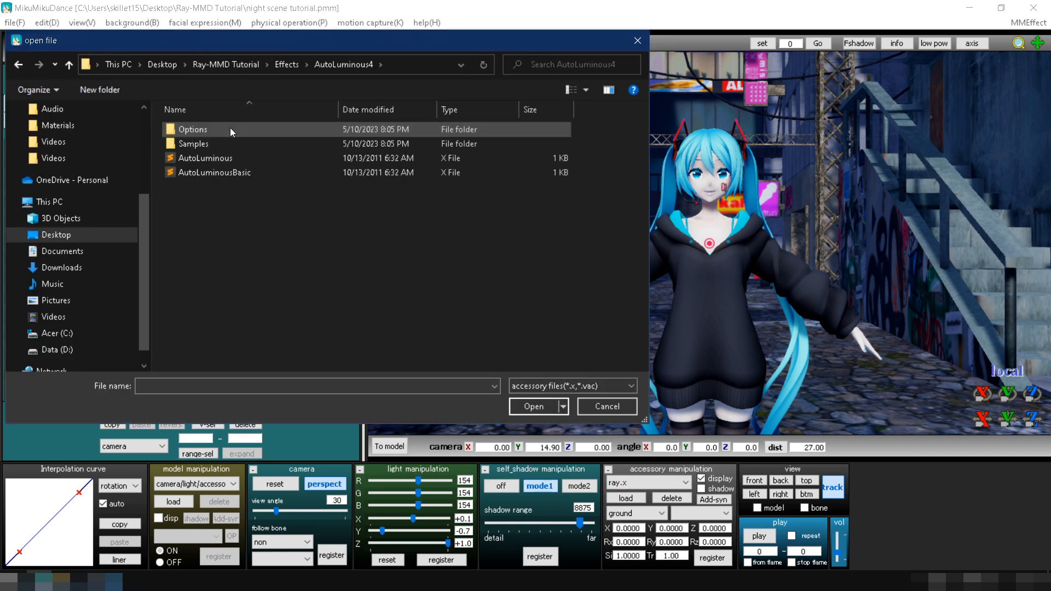
pyautogui.doubleClick(228, 159)
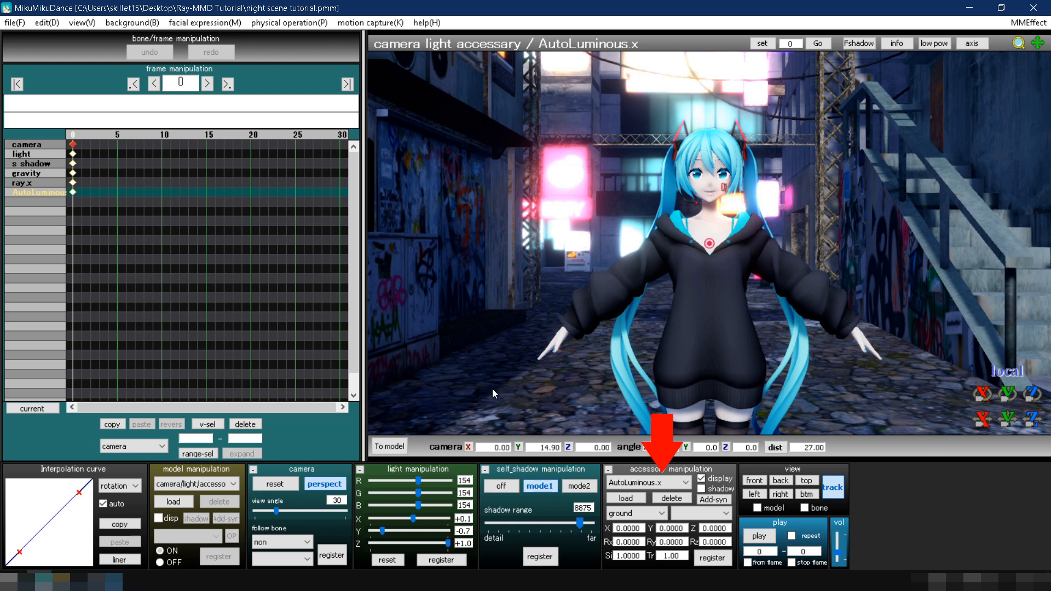
# Load the Diffusion accessory from the Effects Diffusion7 folder.
pyautogui.click(627, 498)
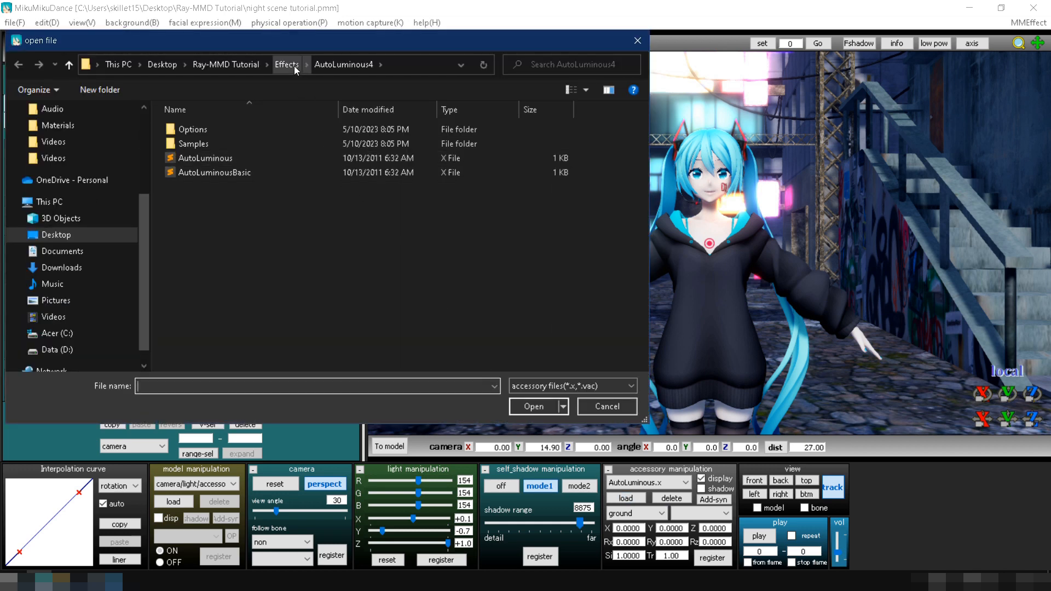
pyautogui.click(294, 66)
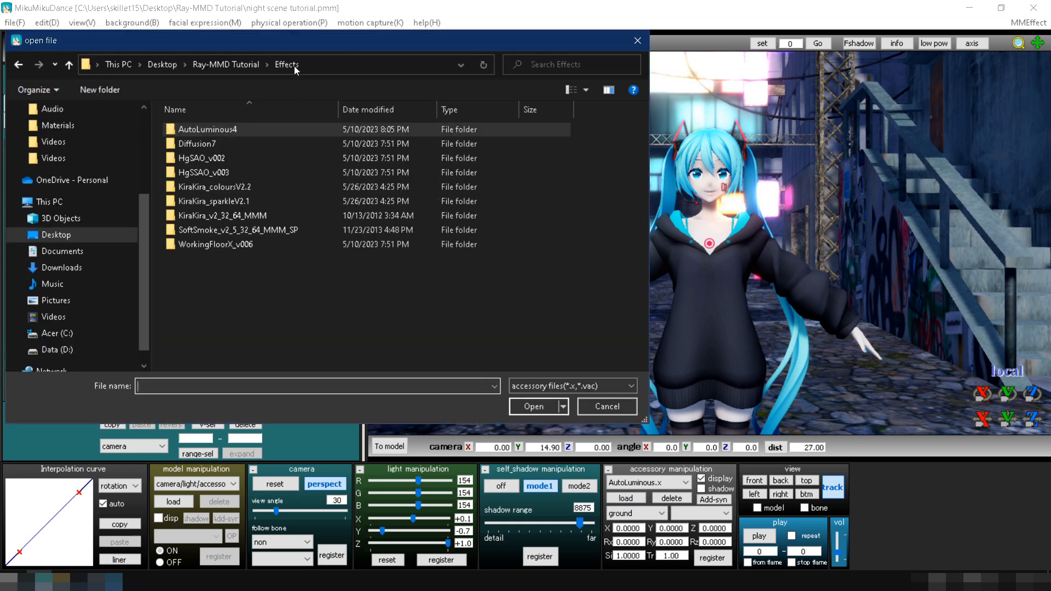
pyautogui.doubleClick(252, 143)
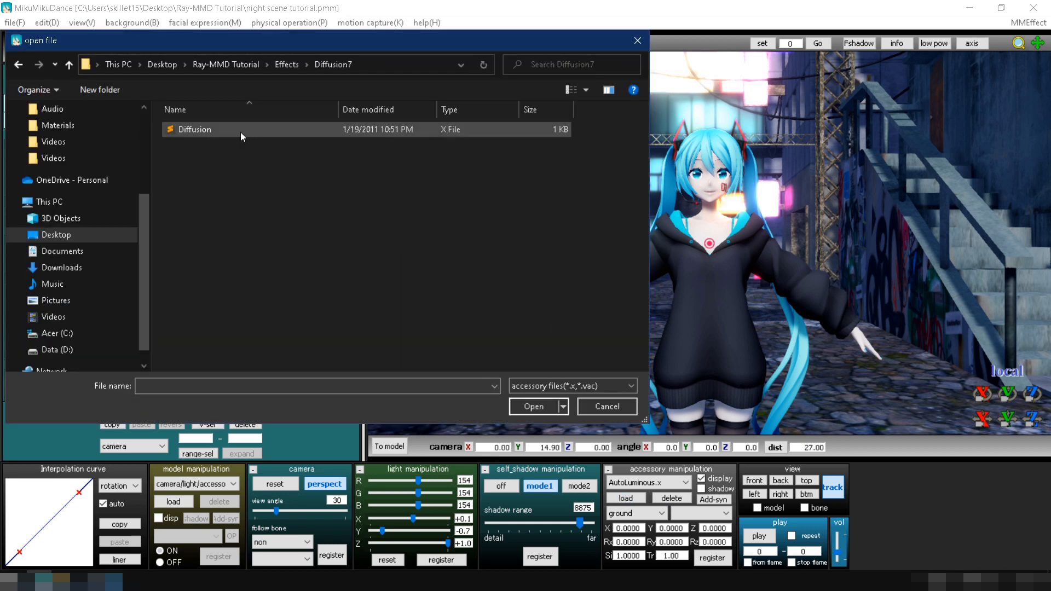
pyautogui.doubleClick(241, 133)
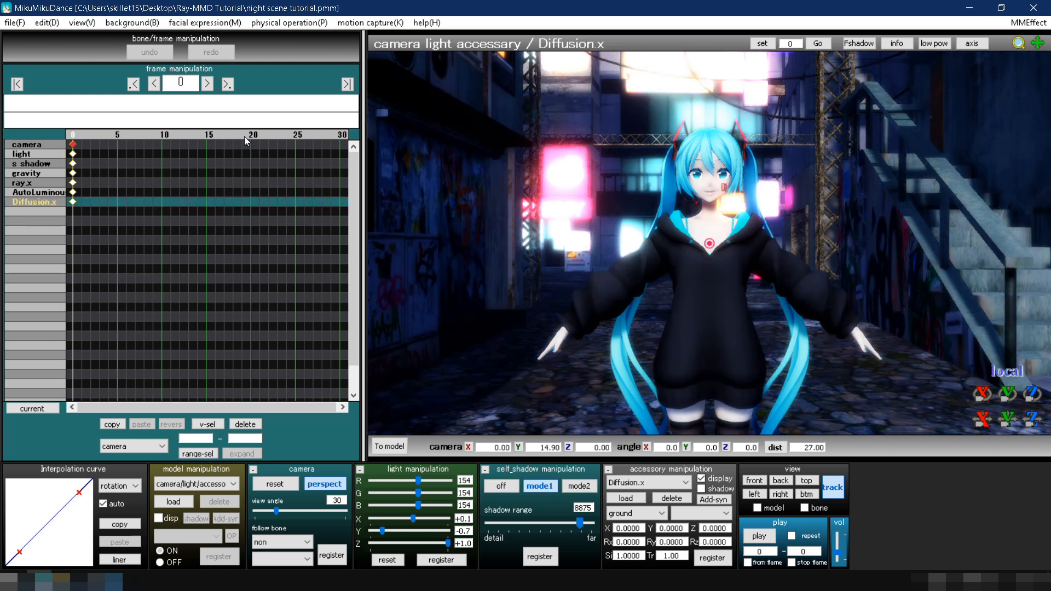
# Load the SoftSmoke_SP accessory from the SoftSmoke_v2_5_32_64_MMM_SP folder inside Effects.
pyautogui.click(624, 498)
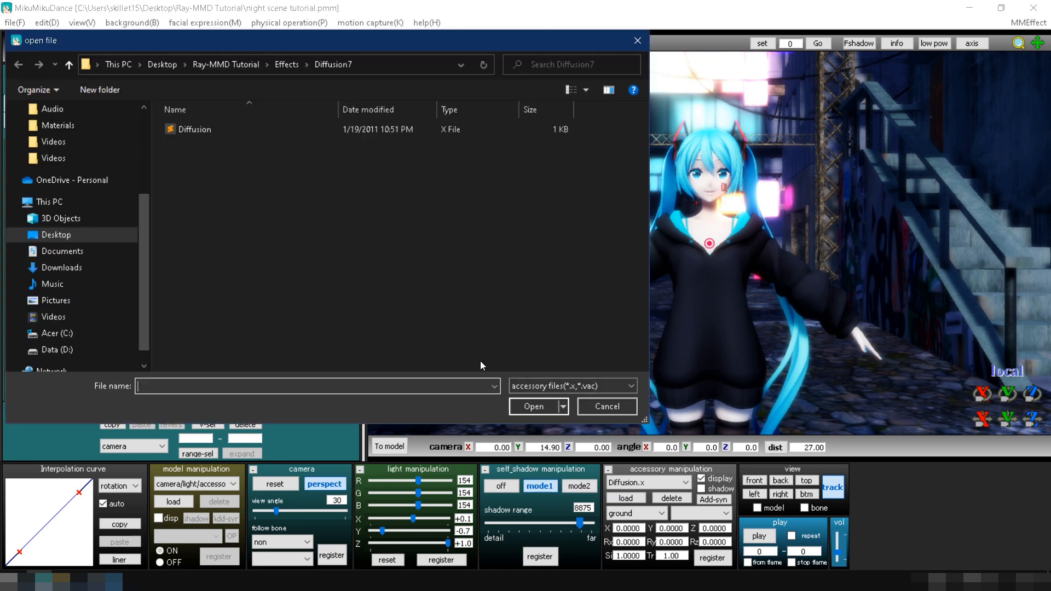
pyautogui.click(283, 66)
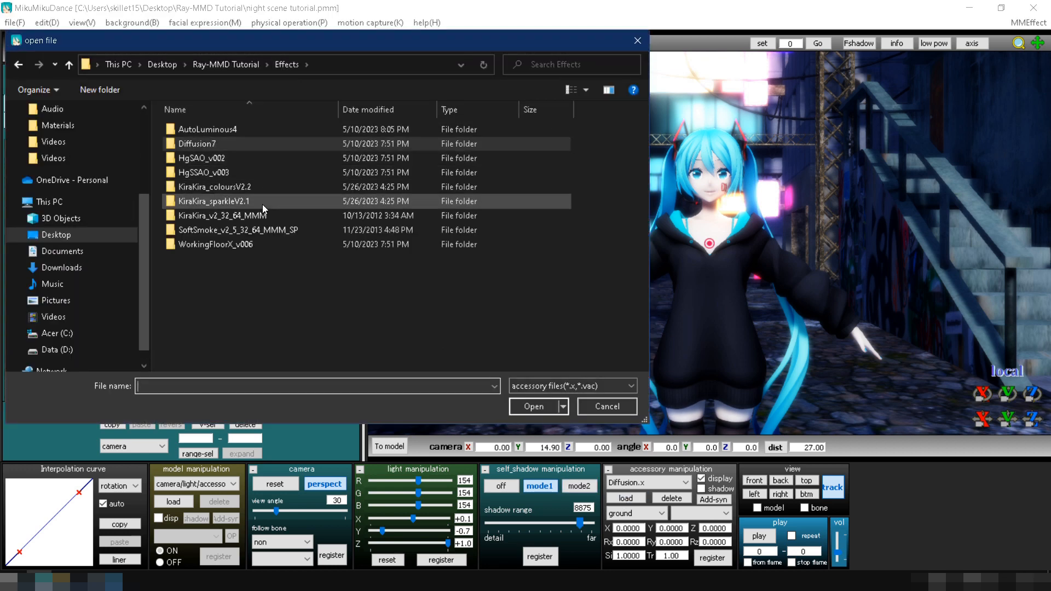
pyautogui.doubleClick(263, 227)
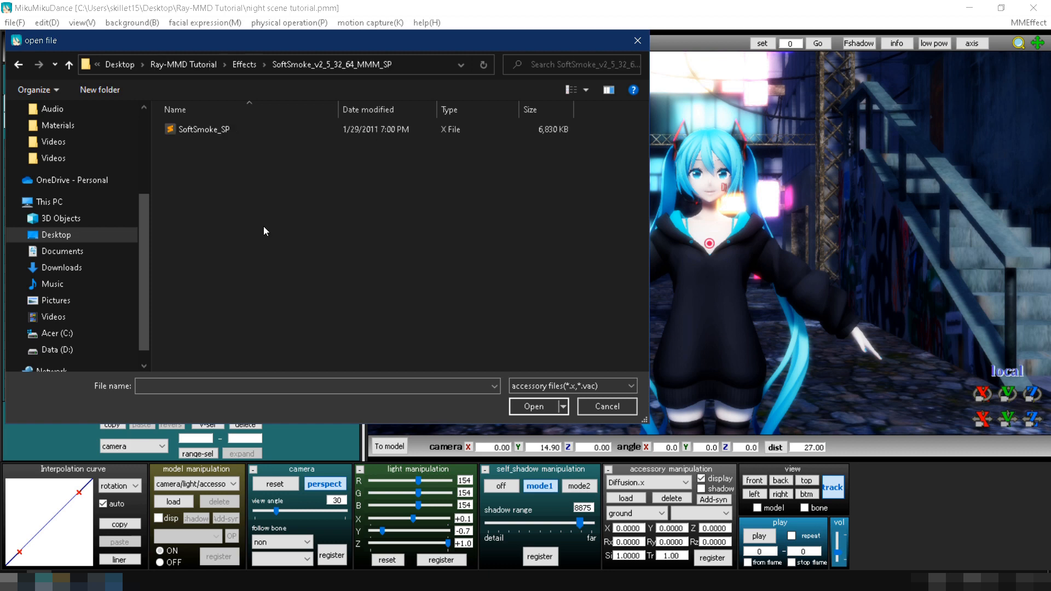
pyautogui.doubleClick(224, 132)
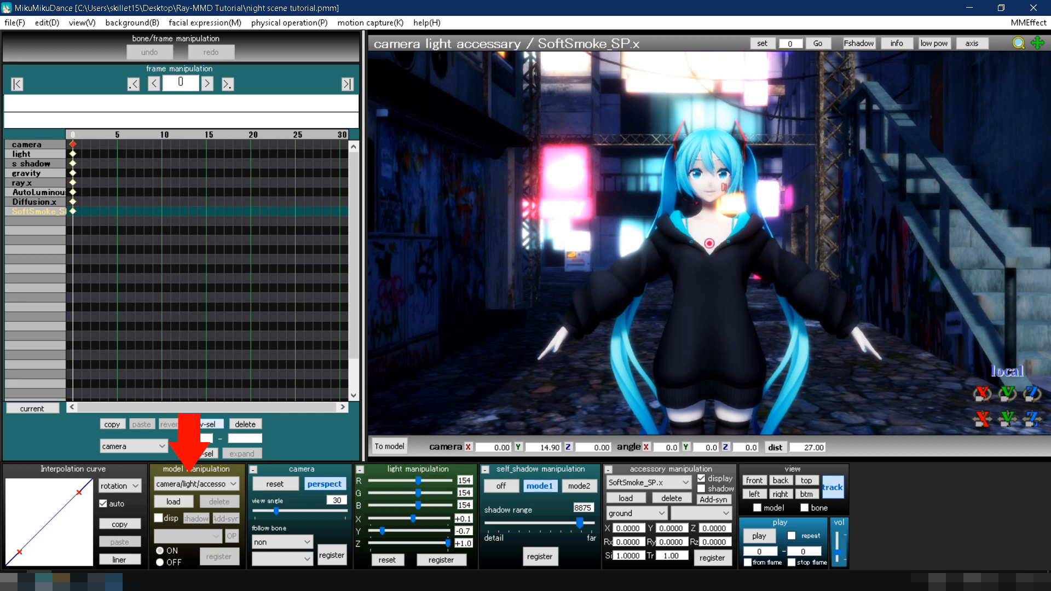
# Load the SS_Controller_0 model from the SoftSmoke_v2_5_32_64_MMM_SP folder and accept its model information.
pyautogui.click(185, 501)
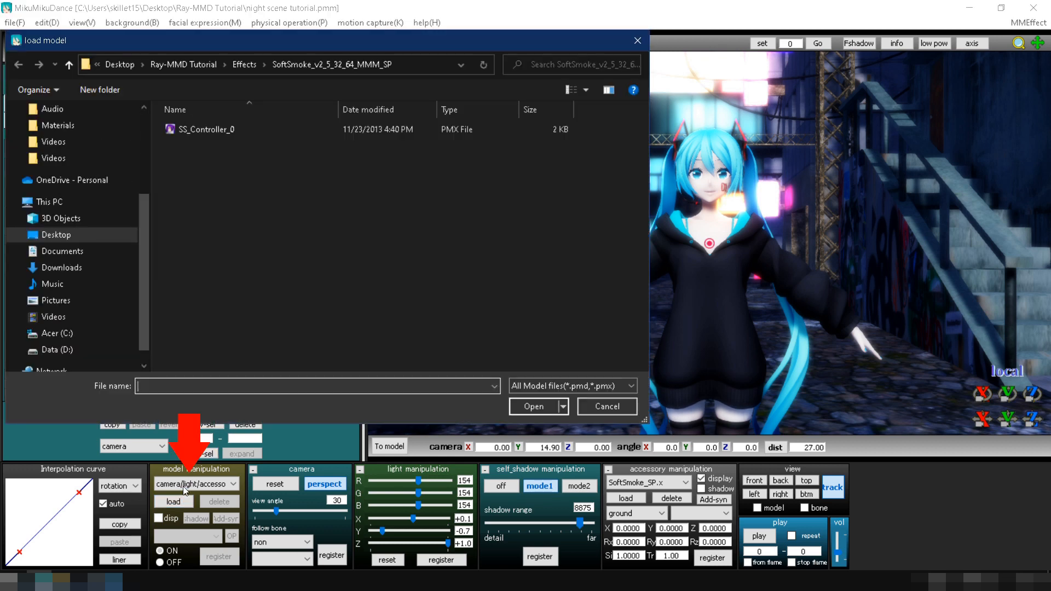
pyautogui.click(244, 64)
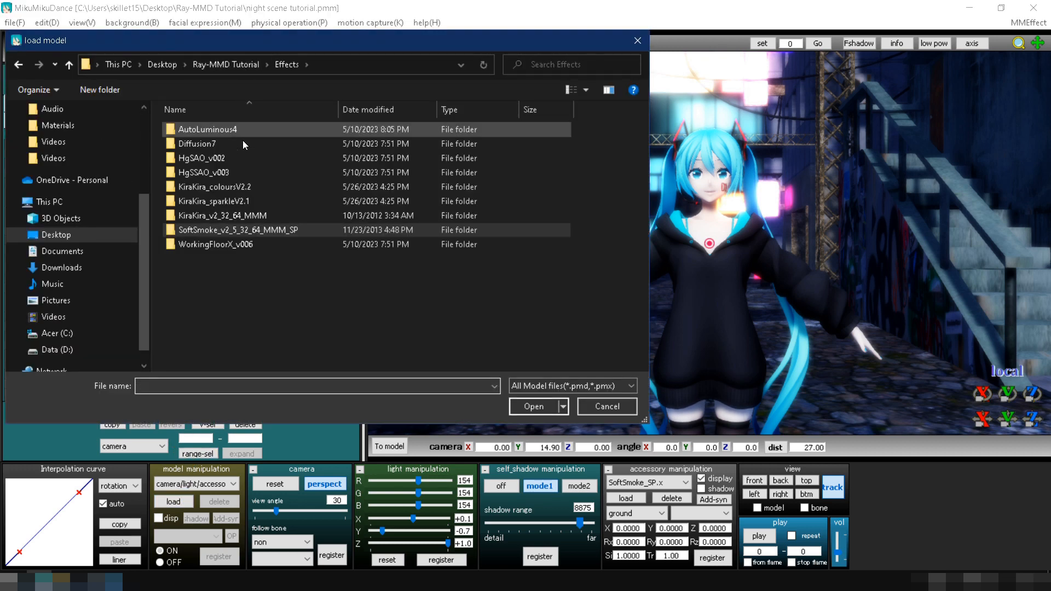
pyautogui.doubleClick(252, 228)
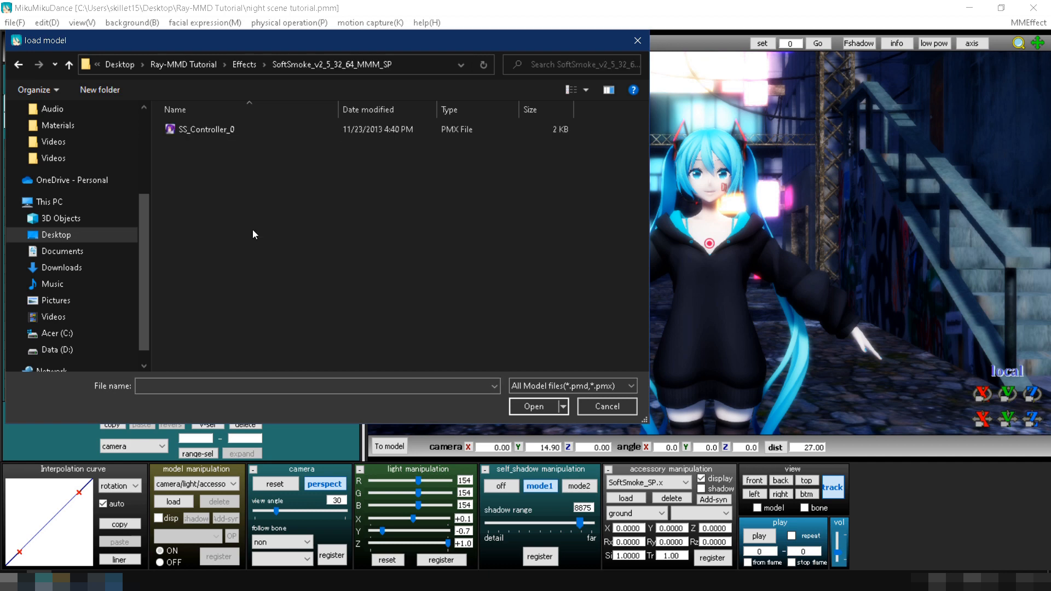
pyautogui.doubleClick(232, 130)
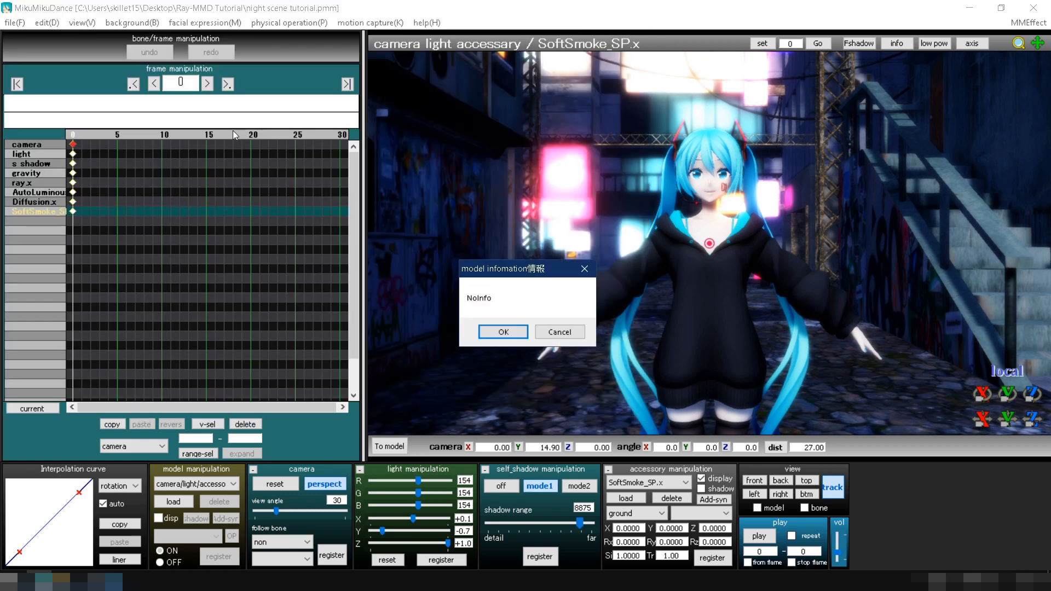
pyautogui.click(517, 337)
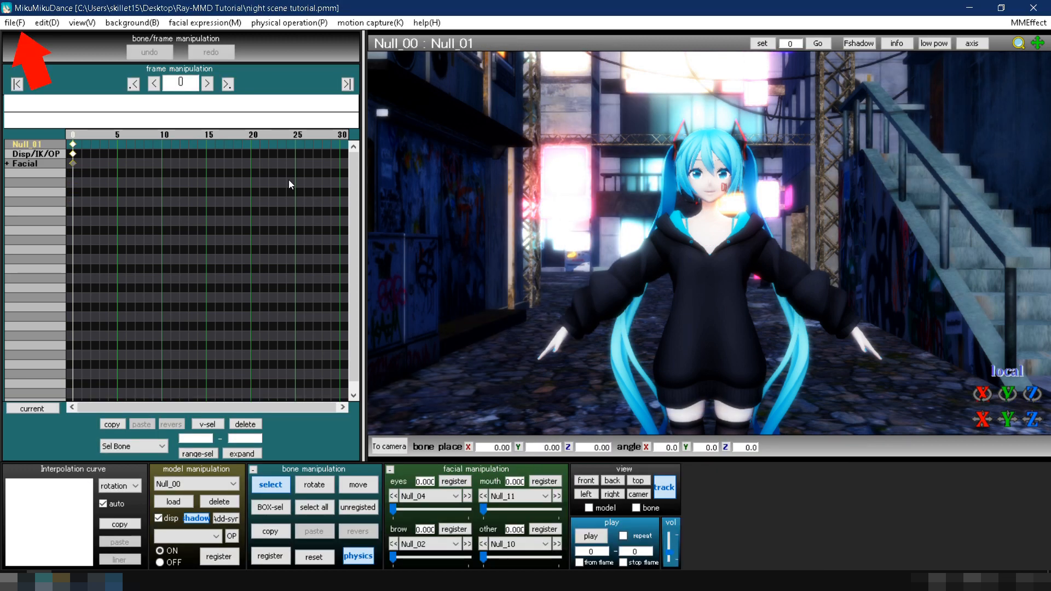
# Load the motion data コントローラ用オススメ設定.vmd from the SoftSmoke_v2_5_32_64_MMM_SP folder onto the smoke controller model.
pyautogui.click(15, 23)
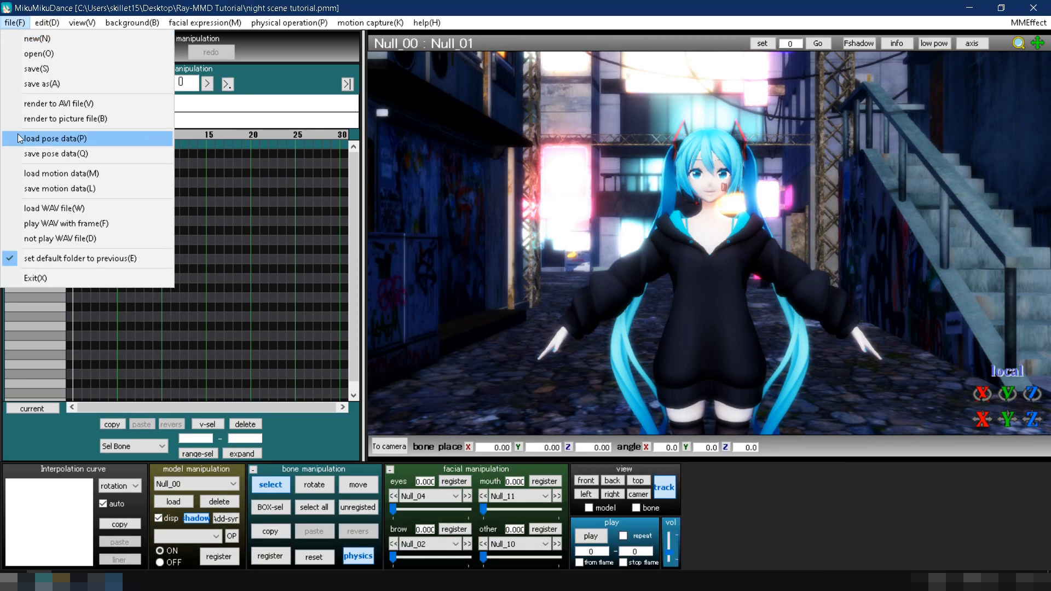
pyautogui.click(30, 174)
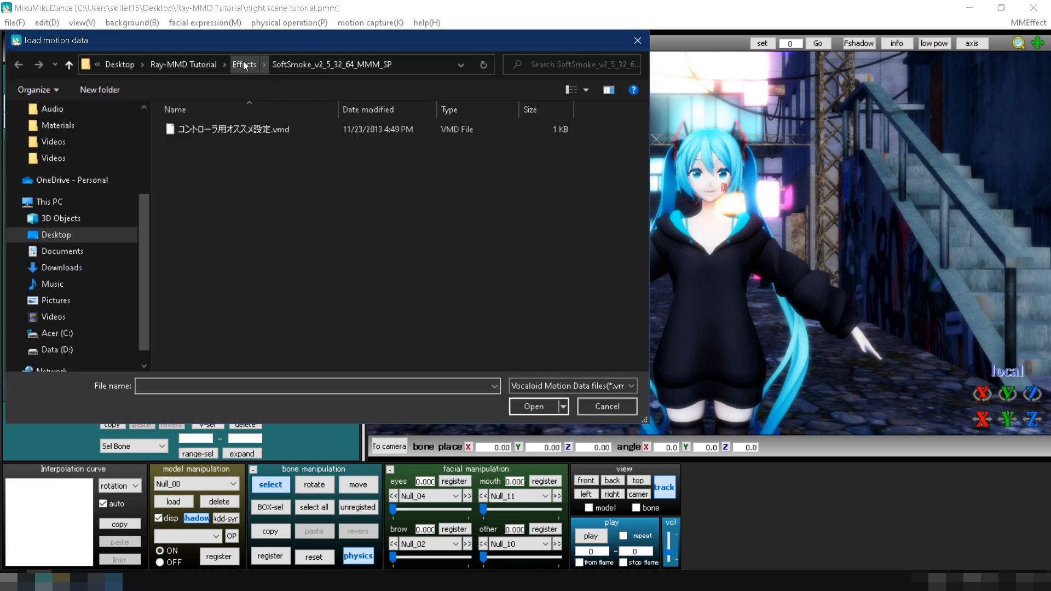
pyautogui.click(243, 61)
pyautogui.doubleClick(259, 229)
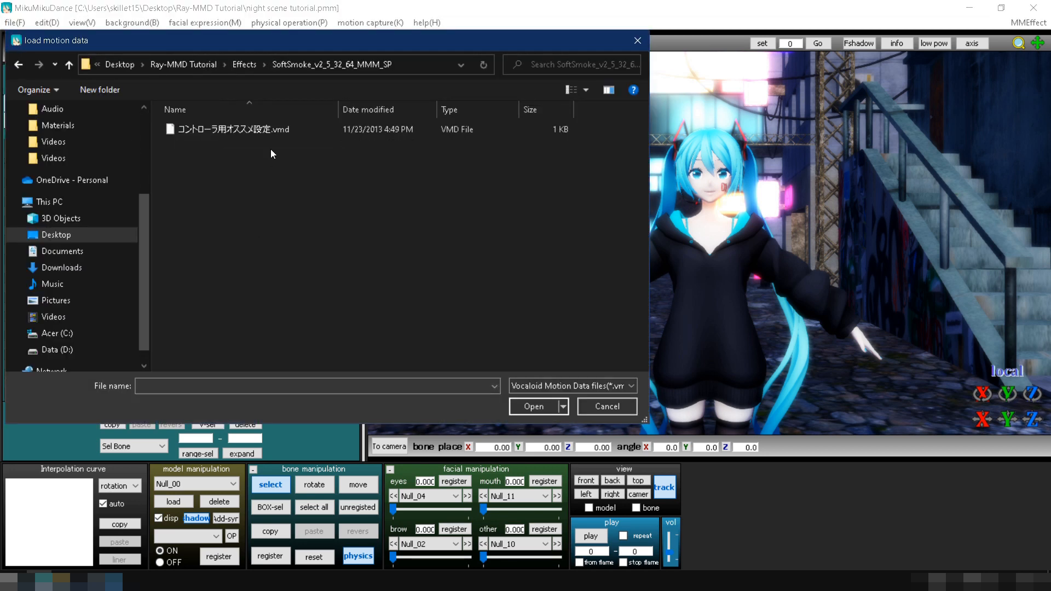
pyautogui.doubleClick(267, 130)
pyautogui.click(547, 341)
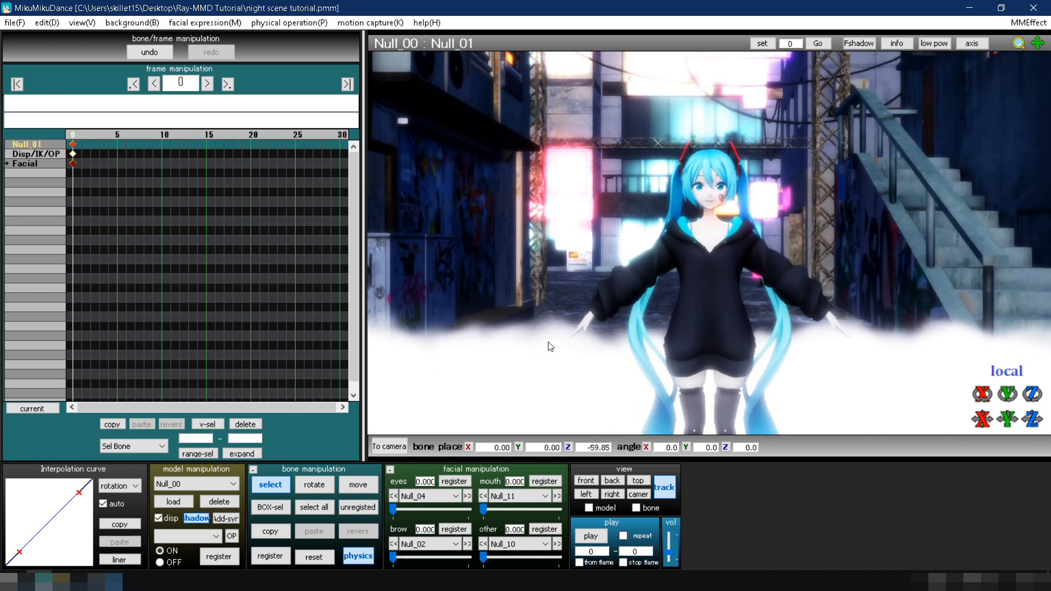
# Set the smoke controller's Null_06 morph to 0.4.
pyautogui.click(456, 495)
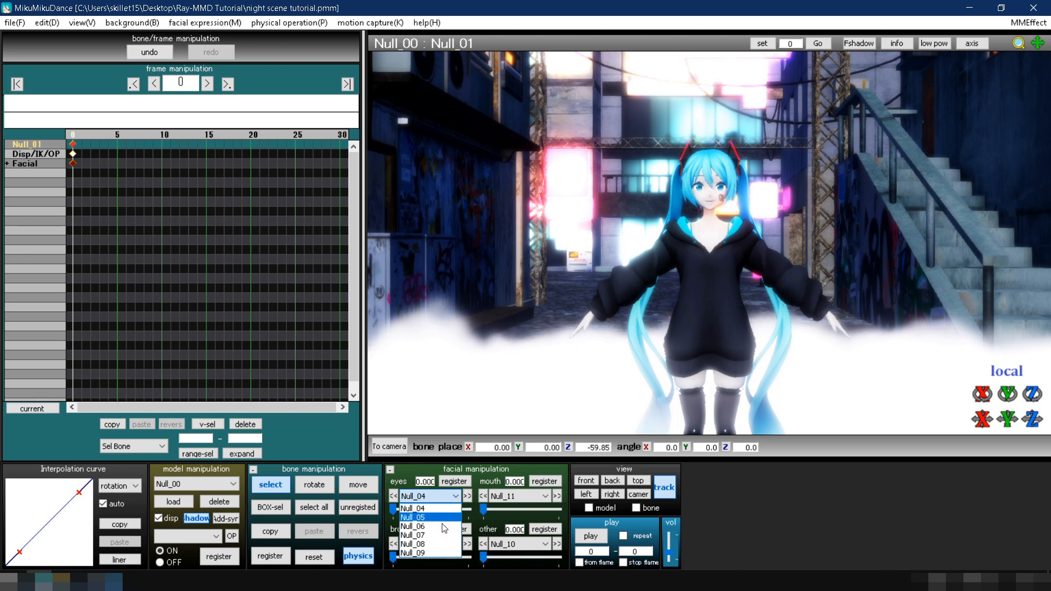
pyautogui.click(444, 526)
pyautogui.click(440, 509)
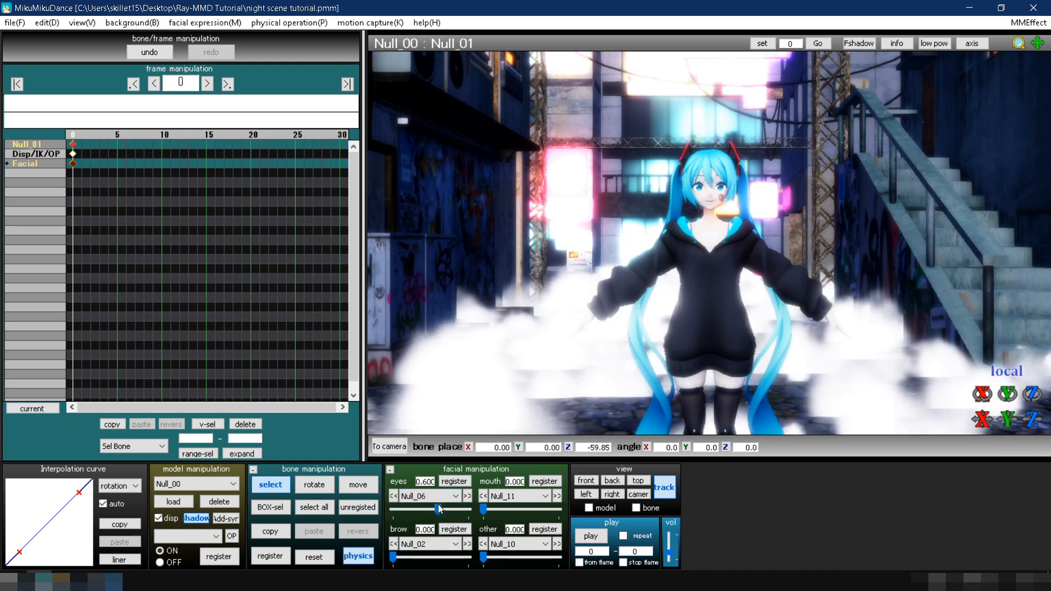
pyautogui.moveTo(439, 508); pyautogui.dragTo(423, 509)
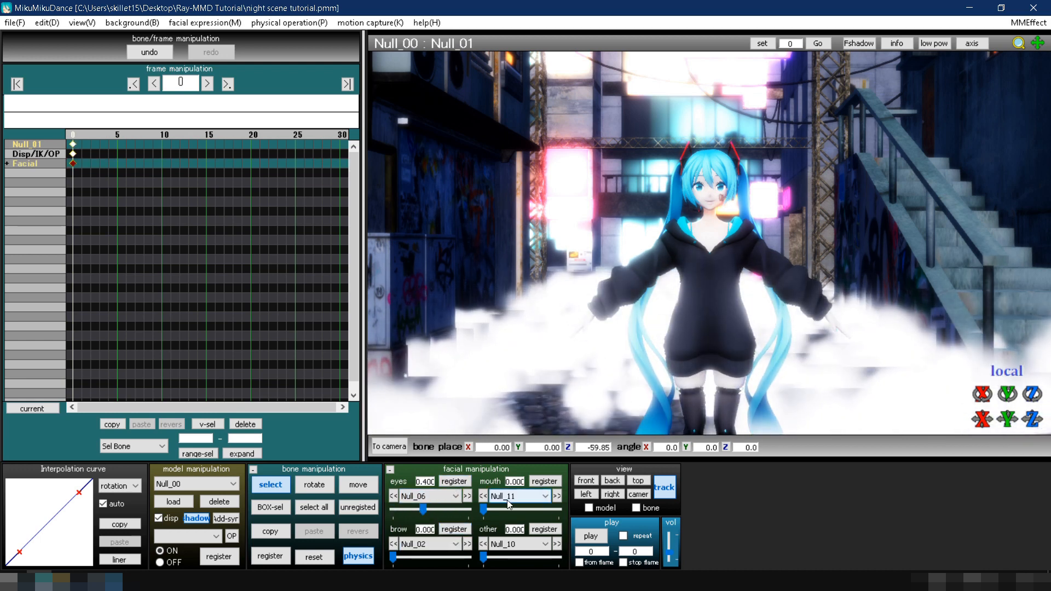
# Set the smoke controller's Null_13 morph to 0.2.
pyautogui.click(507, 500)
pyautogui.click(504, 525)
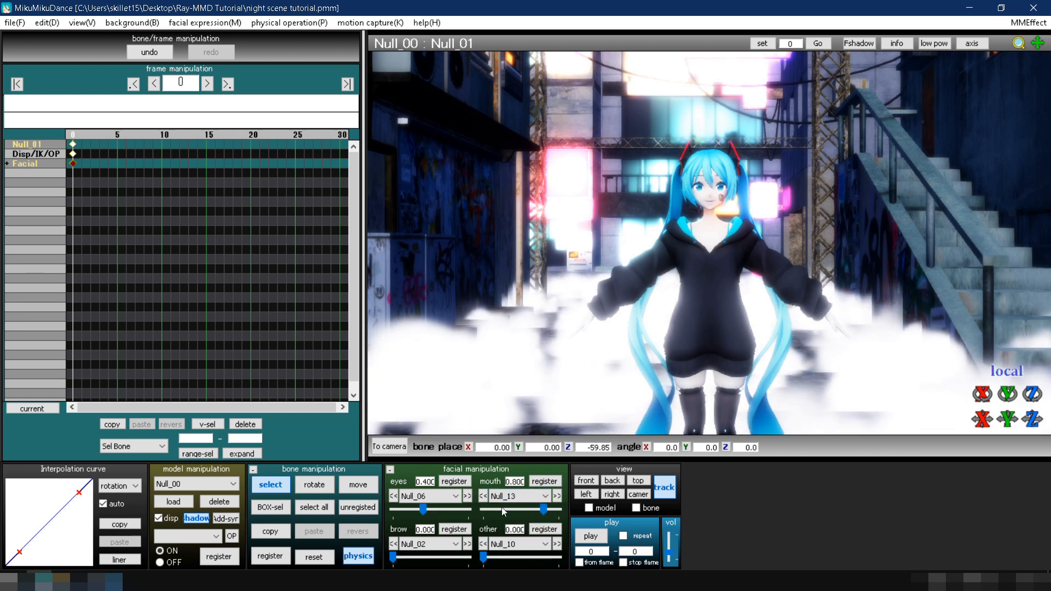
pyautogui.click(501, 509)
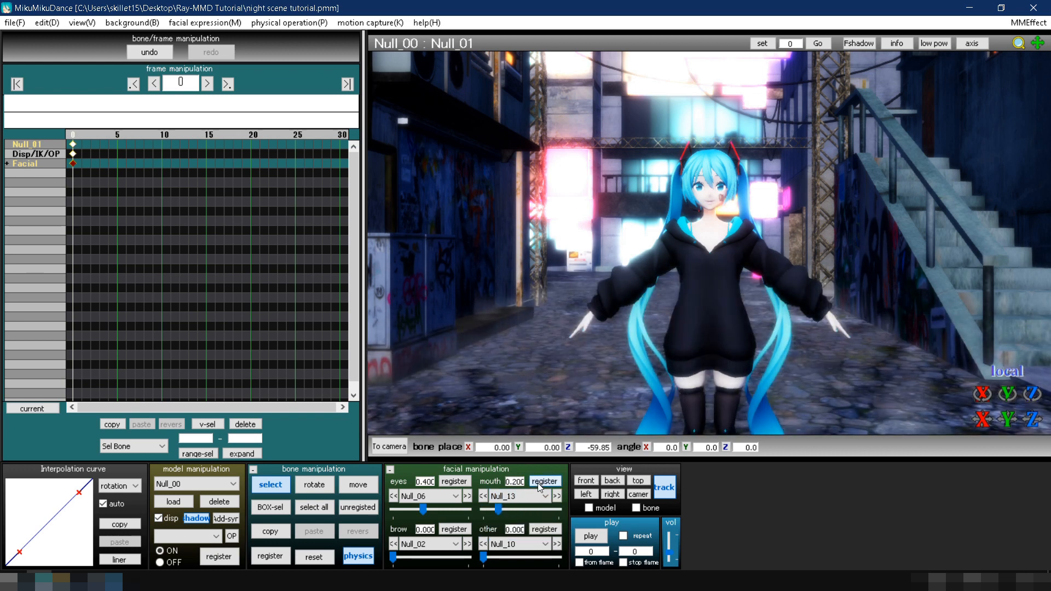
# Load the SpotLightIES model from the Lighting folder of ray-mmd-1.5.2 and accept its model information.
pyautogui.click(389, 446)
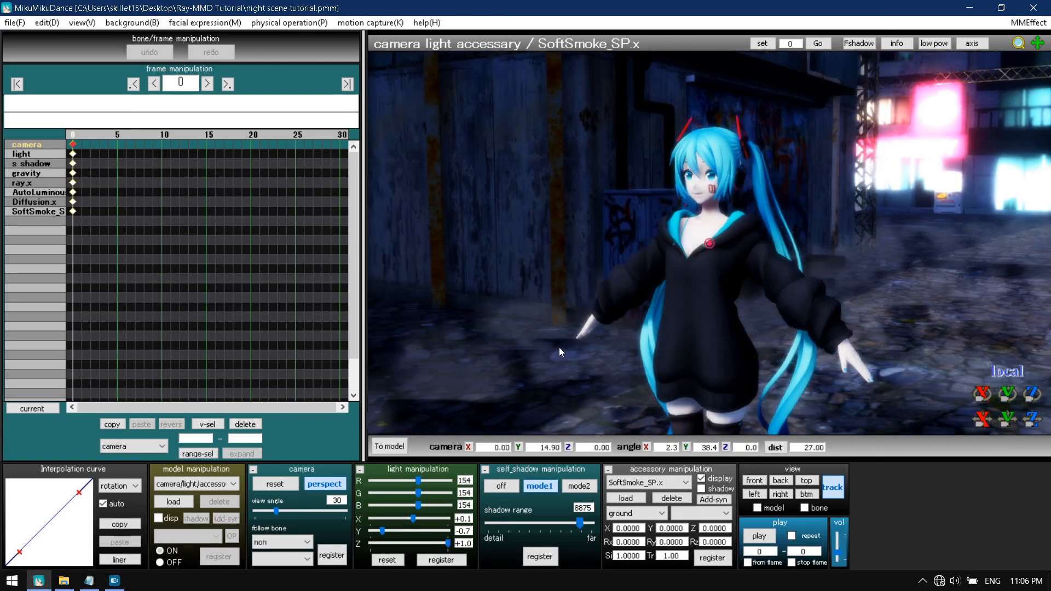
pyautogui.moveTo(559, 347); pyautogui.dragTo(615, 383, button='right')
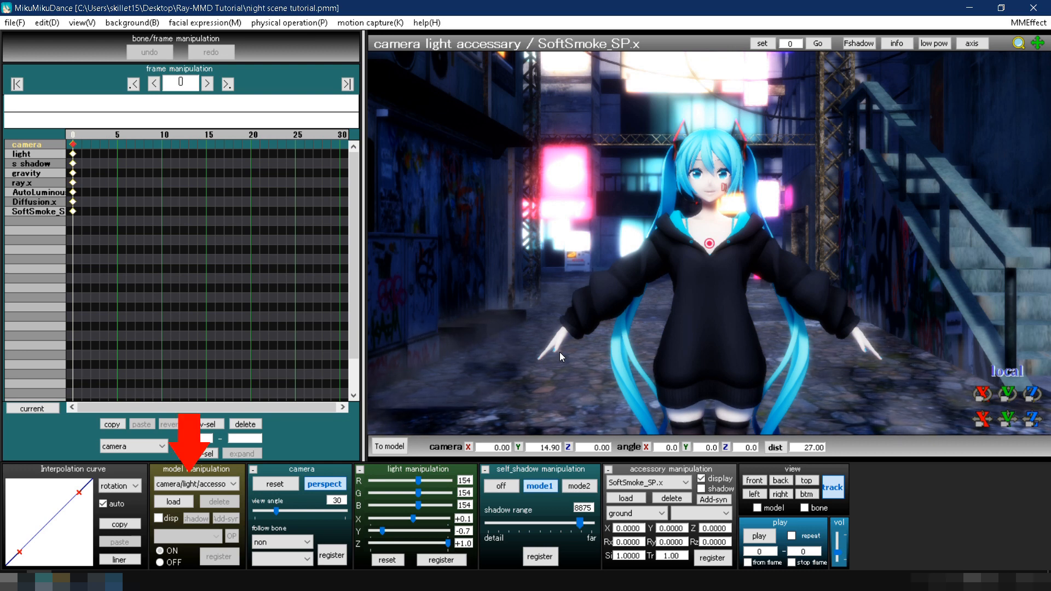
pyautogui.click(189, 500)
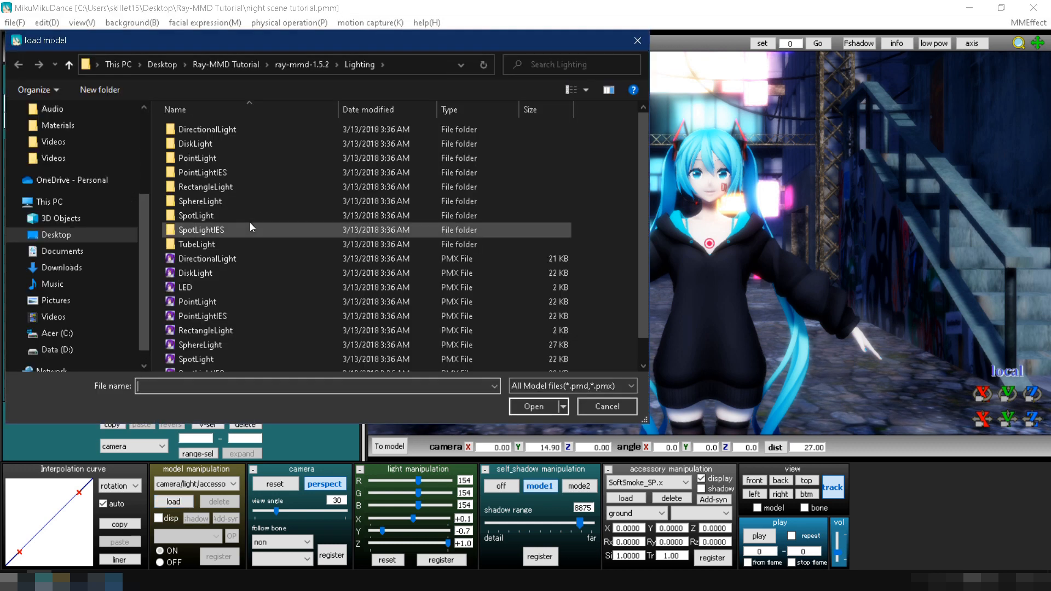
pyautogui.click(282, 67)
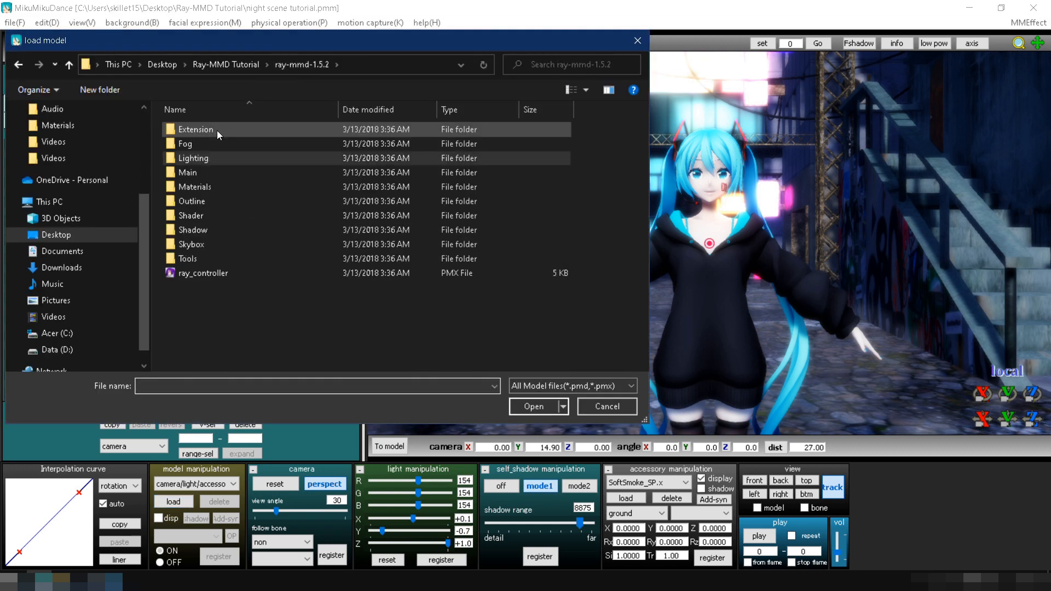
pyautogui.doubleClick(205, 159)
pyautogui.scroll(-1, 206, 175)
pyautogui.doubleClick(208, 335)
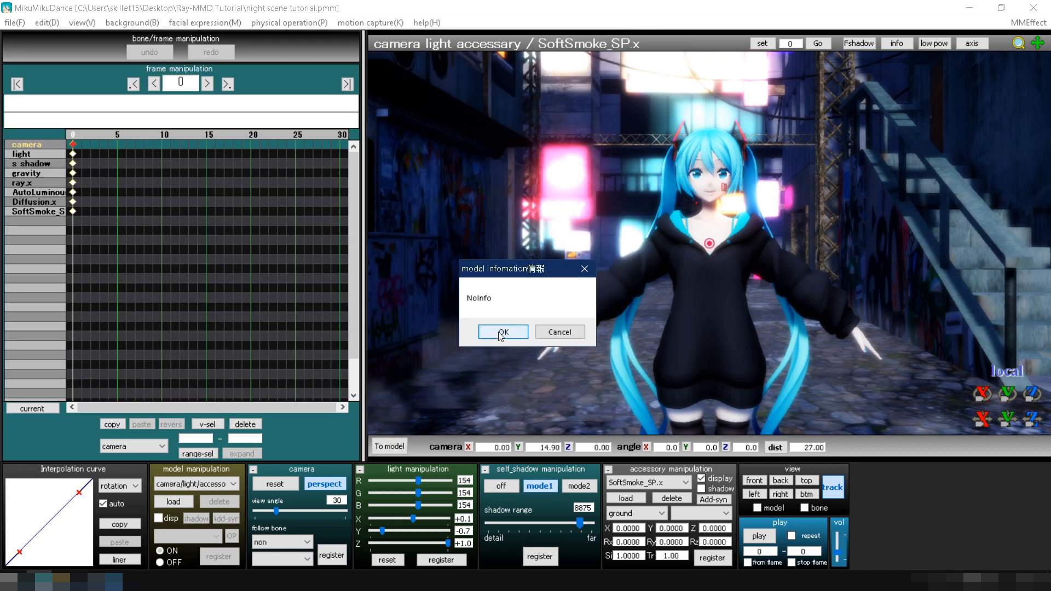
pyautogui.click(501, 332)
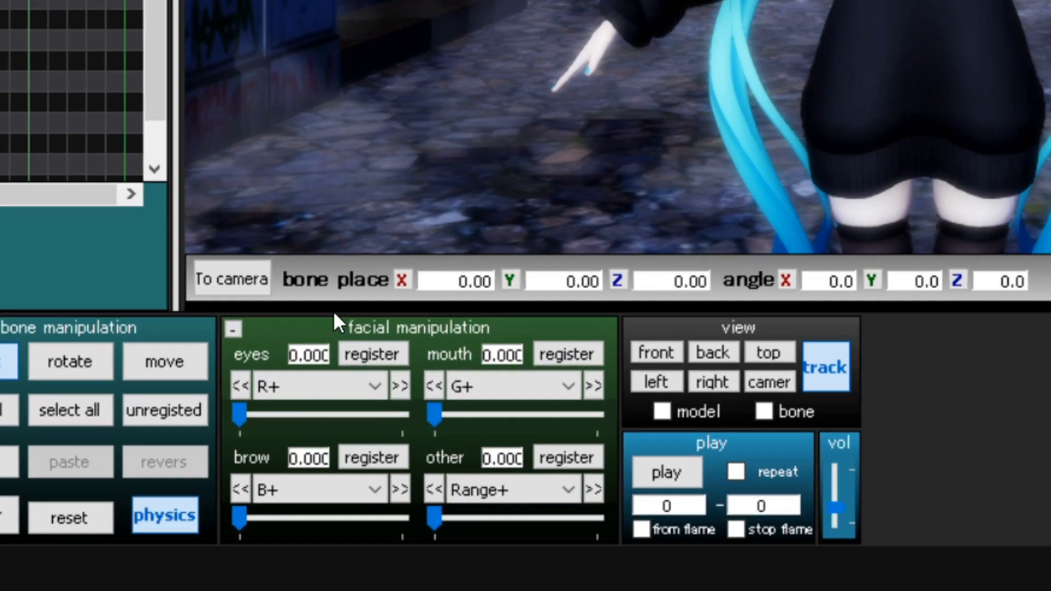
# Set the SpotLightIES model's R+, G+ and B+ morphs to 0.2 each and register them.
pyautogui.click(289, 415)
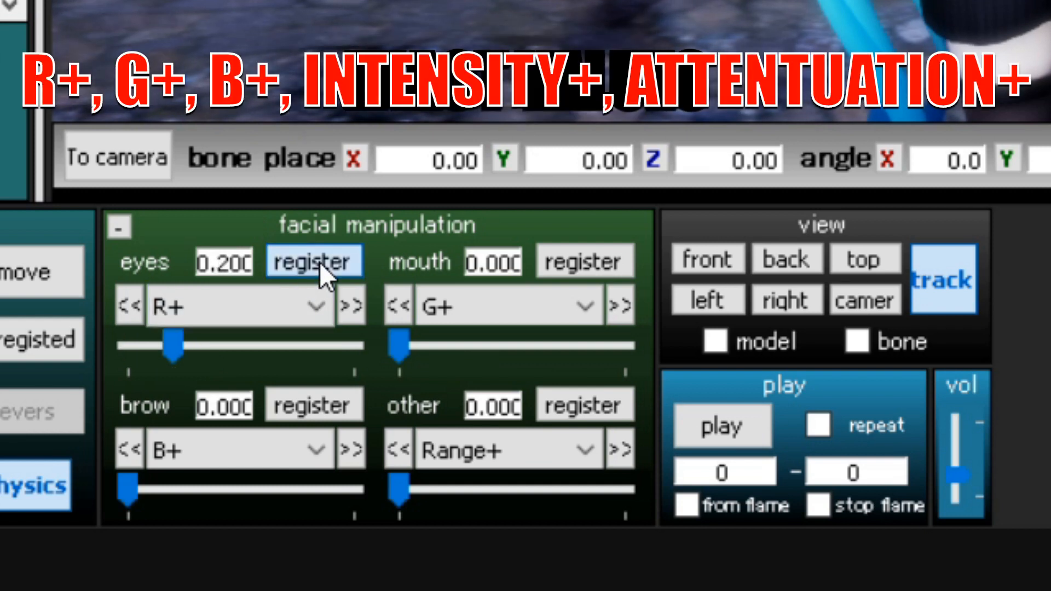
pyautogui.click(452, 345)
pyautogui.click(191, 489)
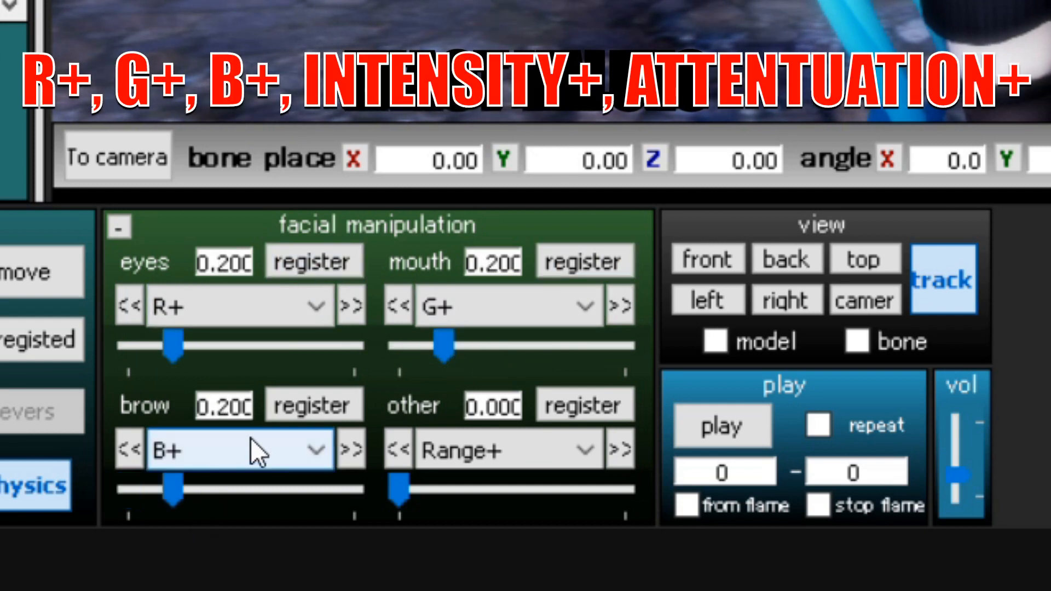
# Set the spotlight's Intensity+ and AttenuationBulb+ morphs to 0.2 each and register them.
pyautogui.click(469, 452)
pyautogui.click(519, 169)
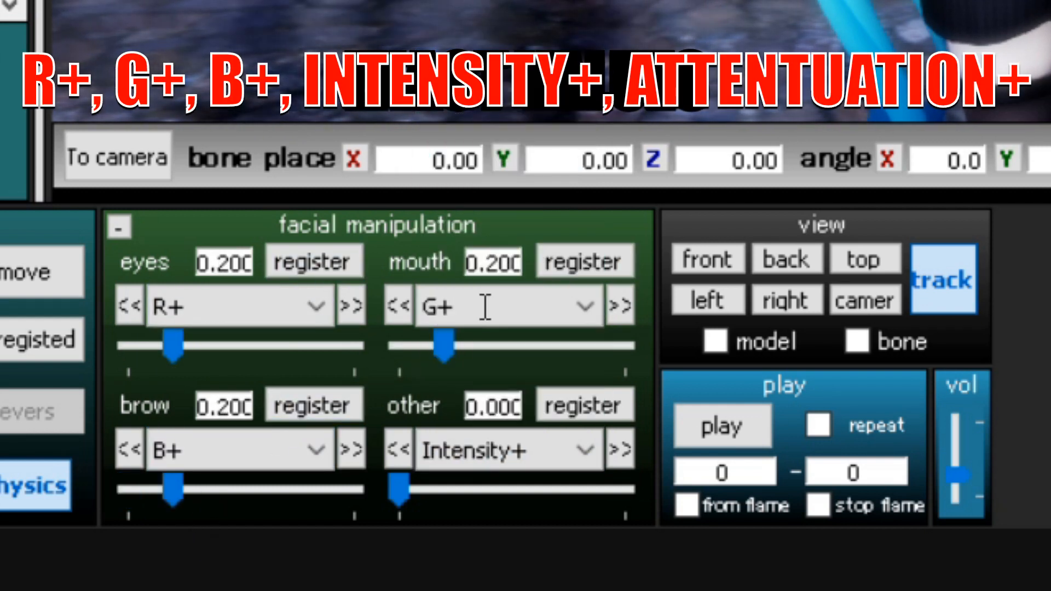
pyautogui.click(452, 489)
pyautogui.click(580, 451)
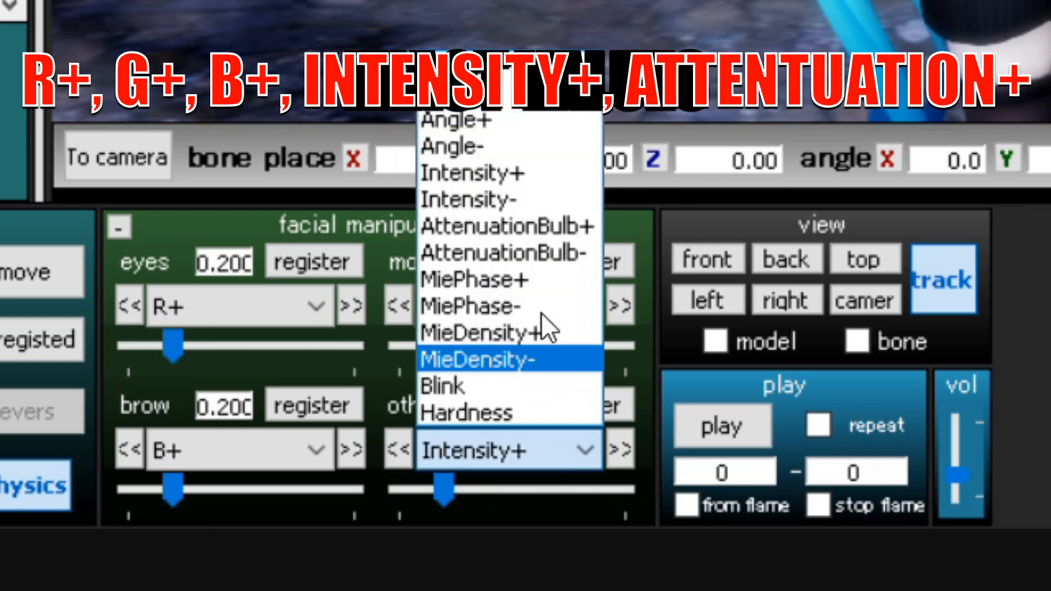
pyautogui.click(530, 232)
pyautogui.doubleClick(514, 490)
pyautogui.click(451, 486)
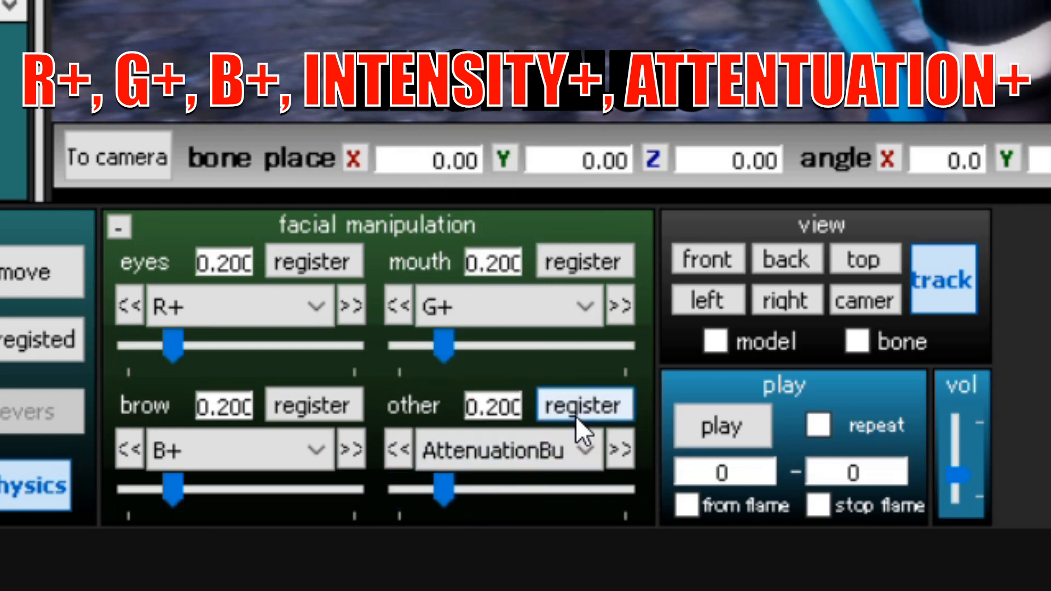
# Set the spotlight's Angle+ morph to its maximum of 1.0.
pyautogui.click(554, 454)
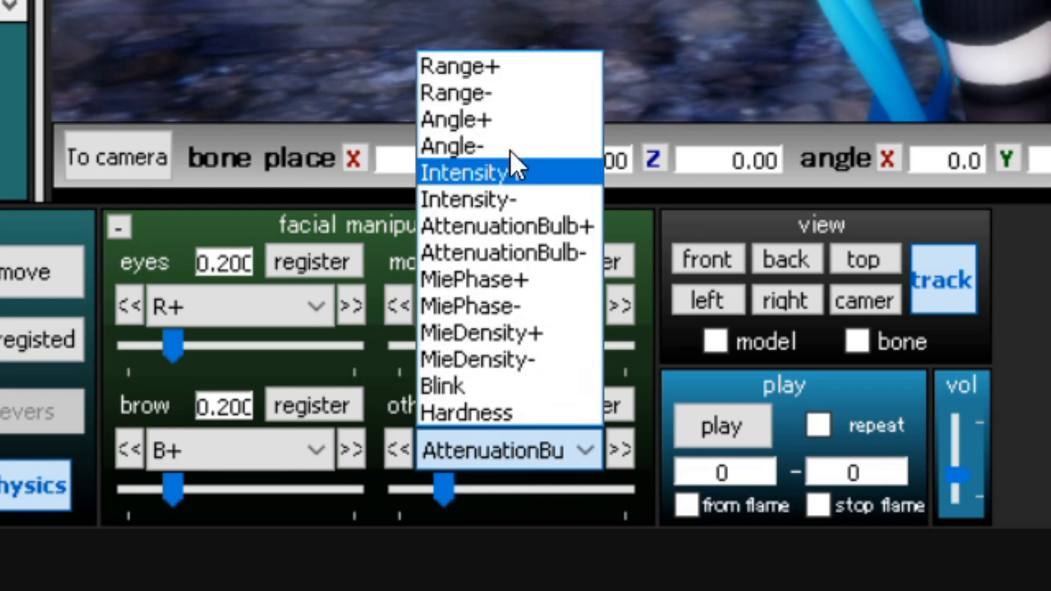
pyautogui.click(454, 146)
pyautogui.moveTo(398, 489); pyautogui.dragTo(737, 500)
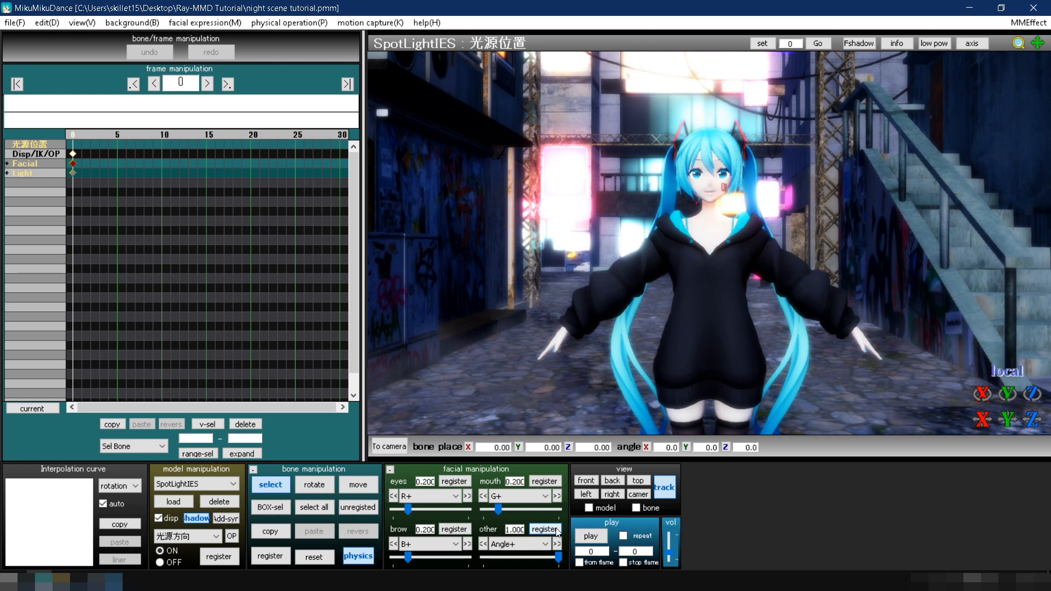
# Register the Head bone of the first Null_00 model as outside parent for the spotlight's 光源位置 bone.
pyautogui.click(233, 537)
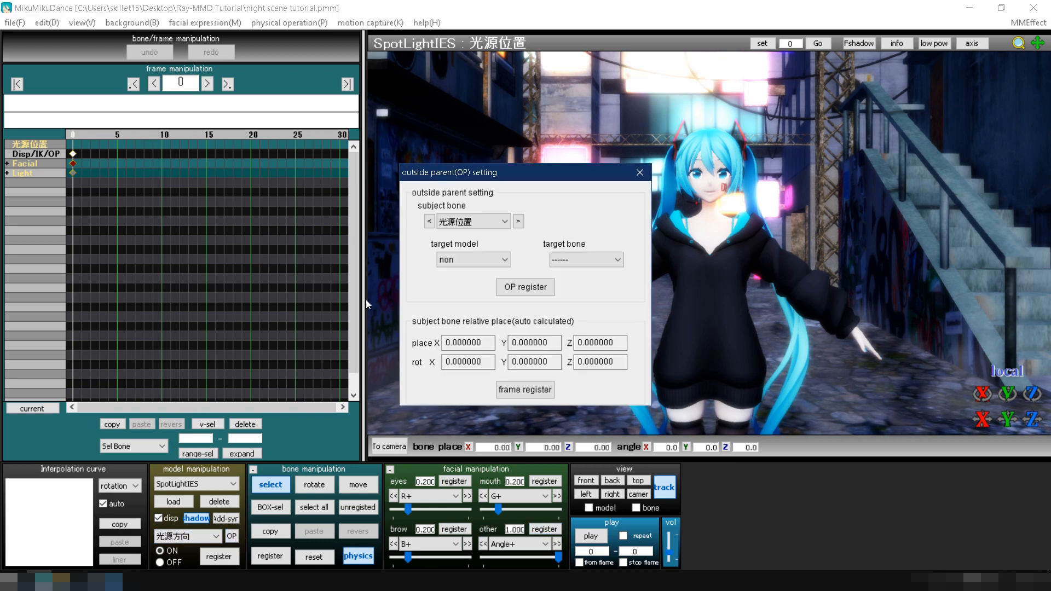
pyautogui.click(454, 260)
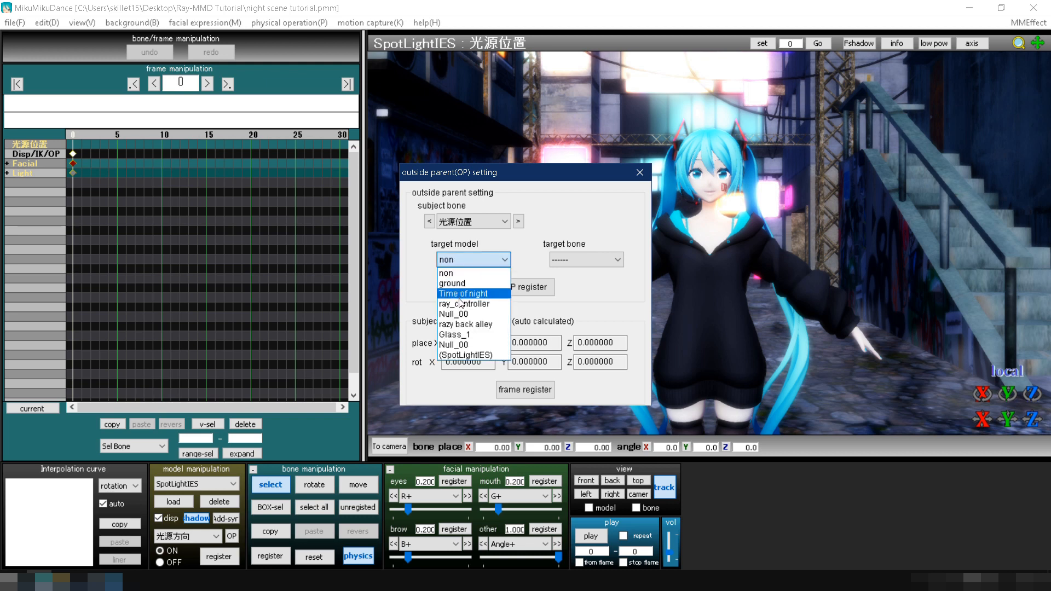
pyautogui.click(462, 314)
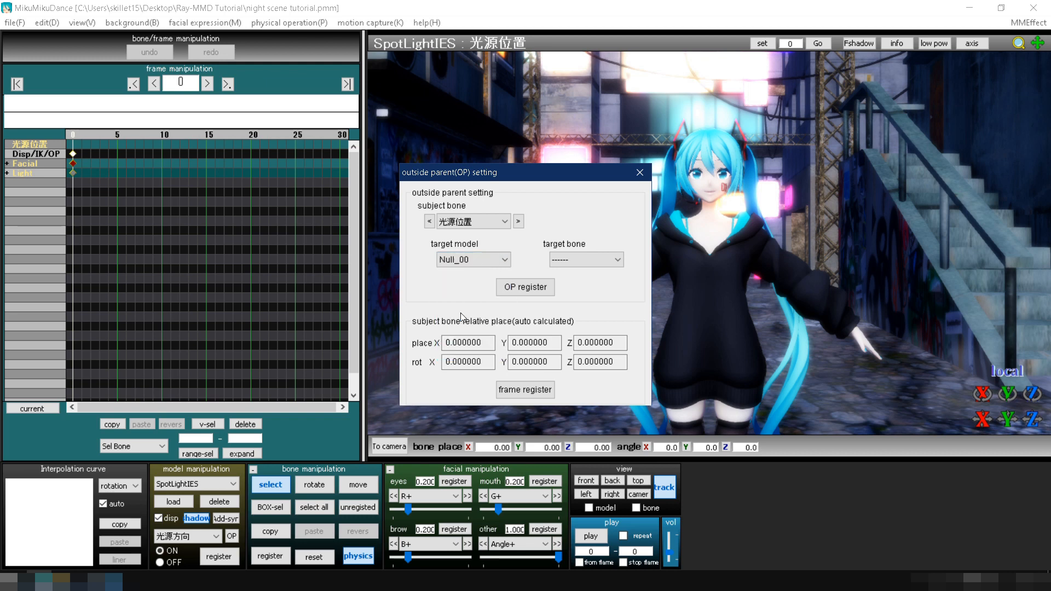
pyautogui.click(566, 261)
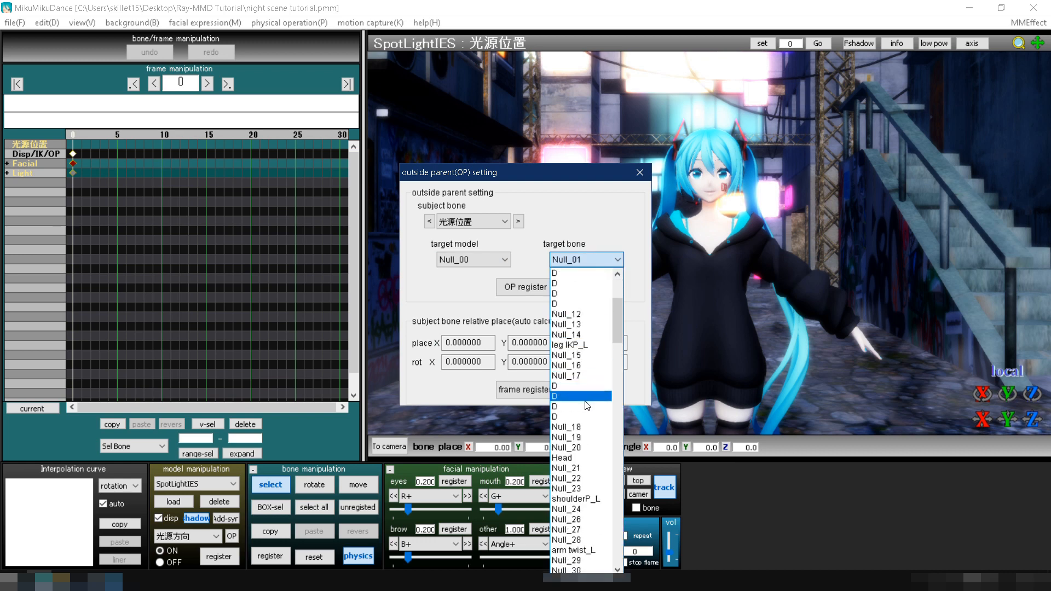
pyautogui.click(584, 459)
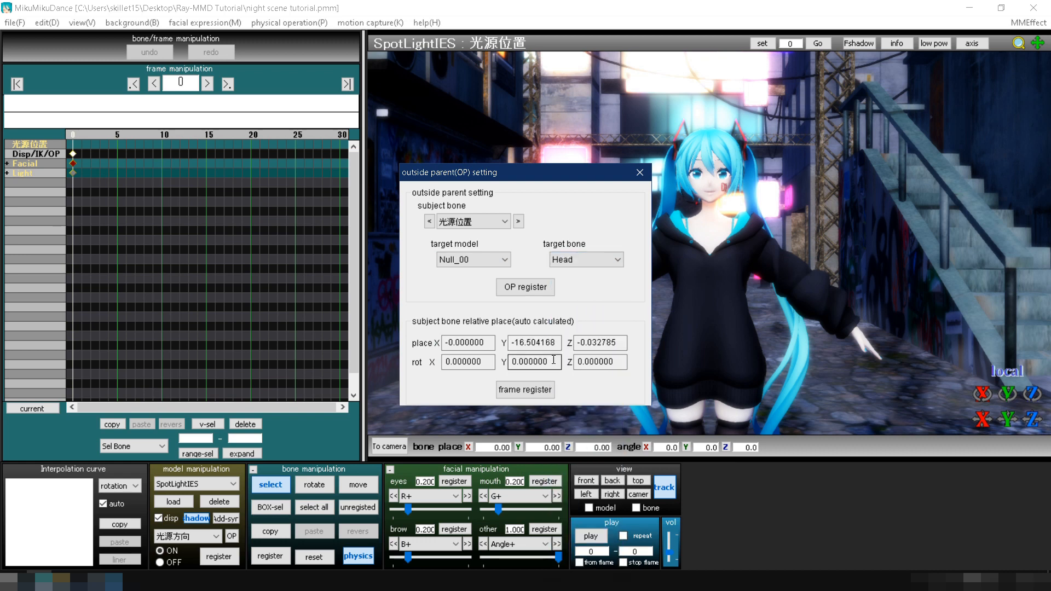
pyautogui.click(532, 287)
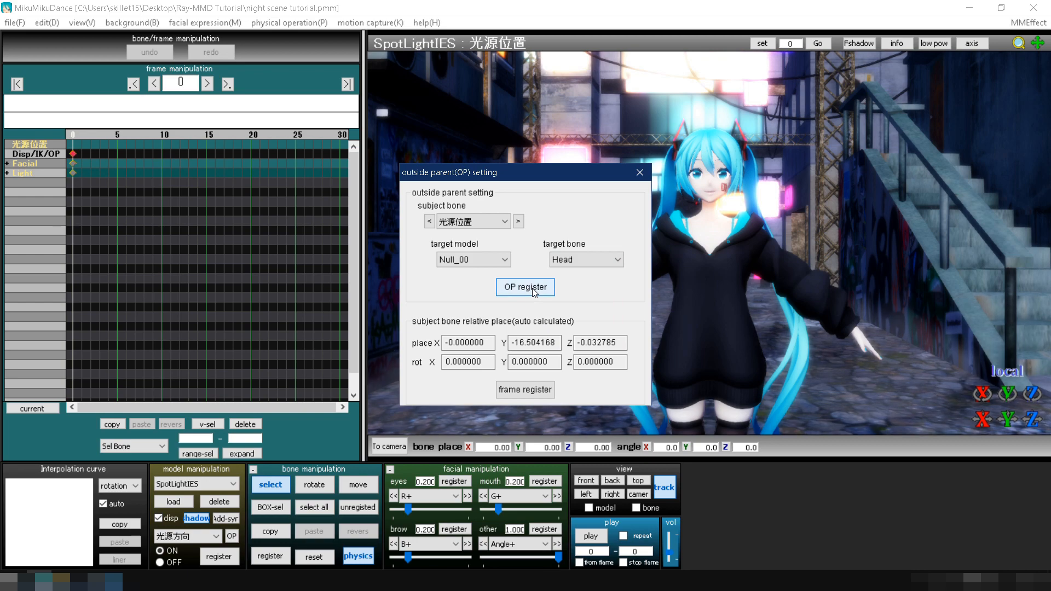
pyautogui.click(638, 174)
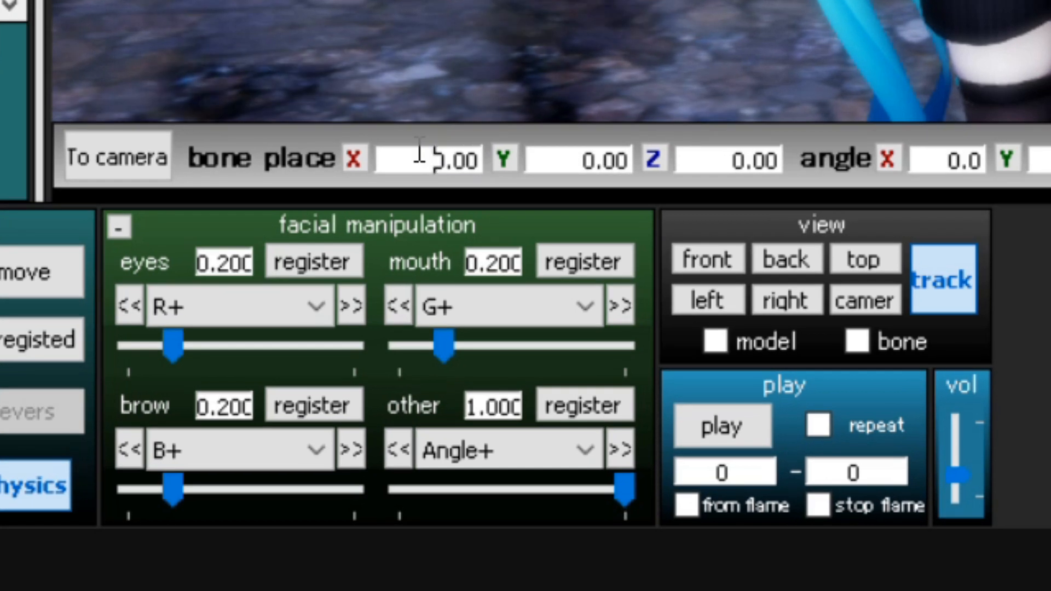
# Set the spotlight bone's position to X 15, Y 7, Z 5.
pyautogui.doubleClick(426, 193)
pyautogui.write('15')
pyautogui.press('Tab')
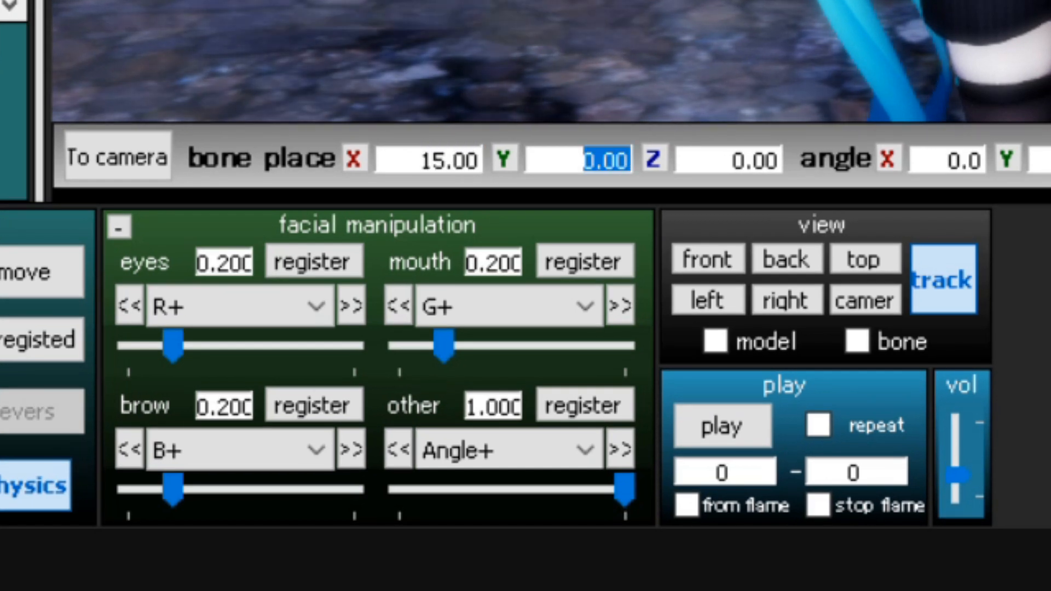
pyautogui.write('7')
pyautogui.press('Tab')
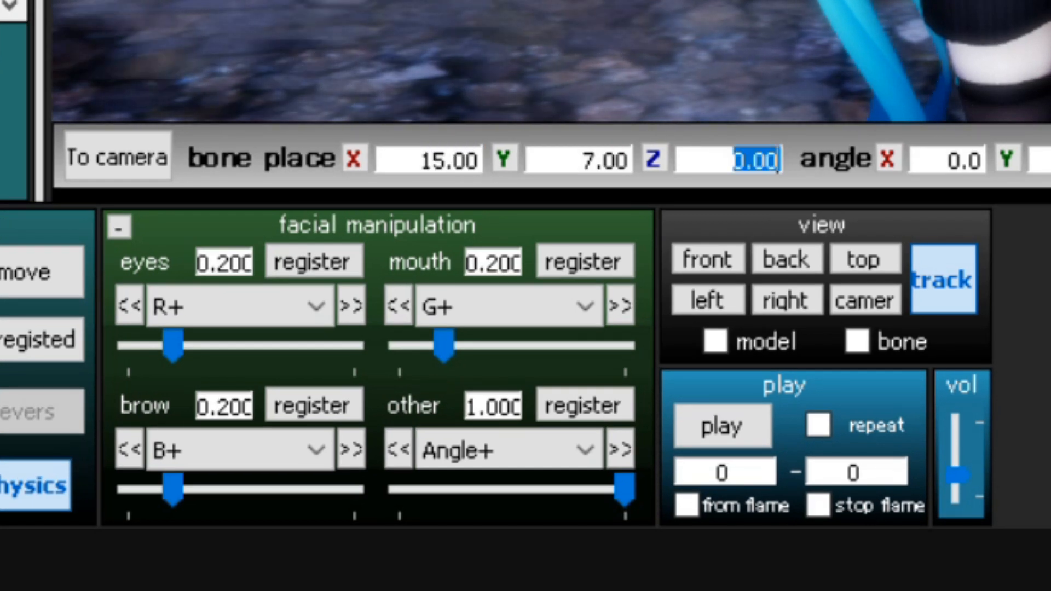
pyautogui.write('5')
pyautogui.press('Tab')
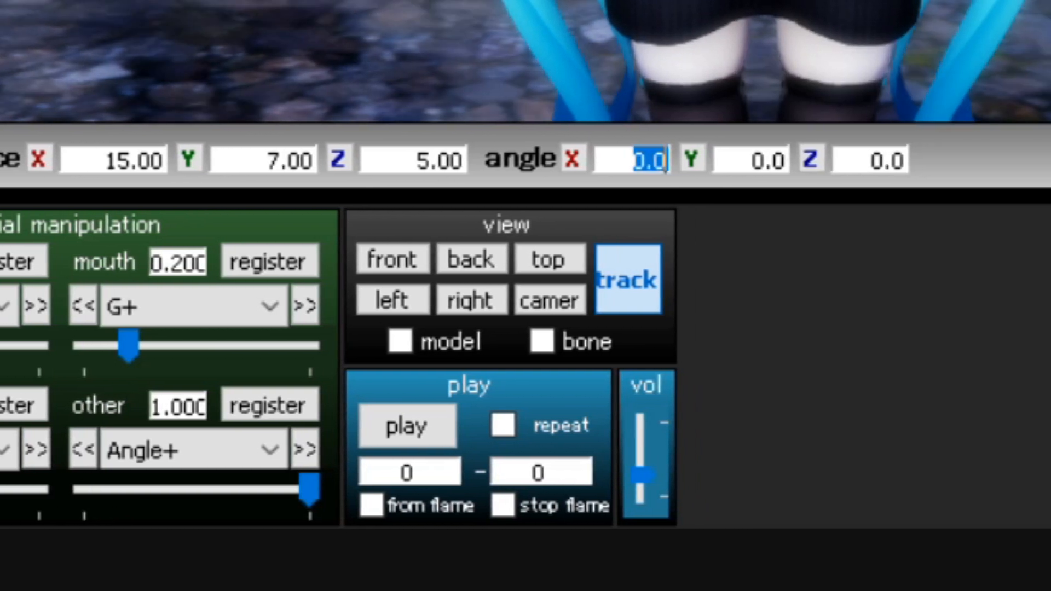
# Set the spotlight bone's angle to X 20, Y 90, Z -4.5 and register the bone.
pyautogui.write('20')
pyautogui.press('Tab')
pyautogui.write('90')
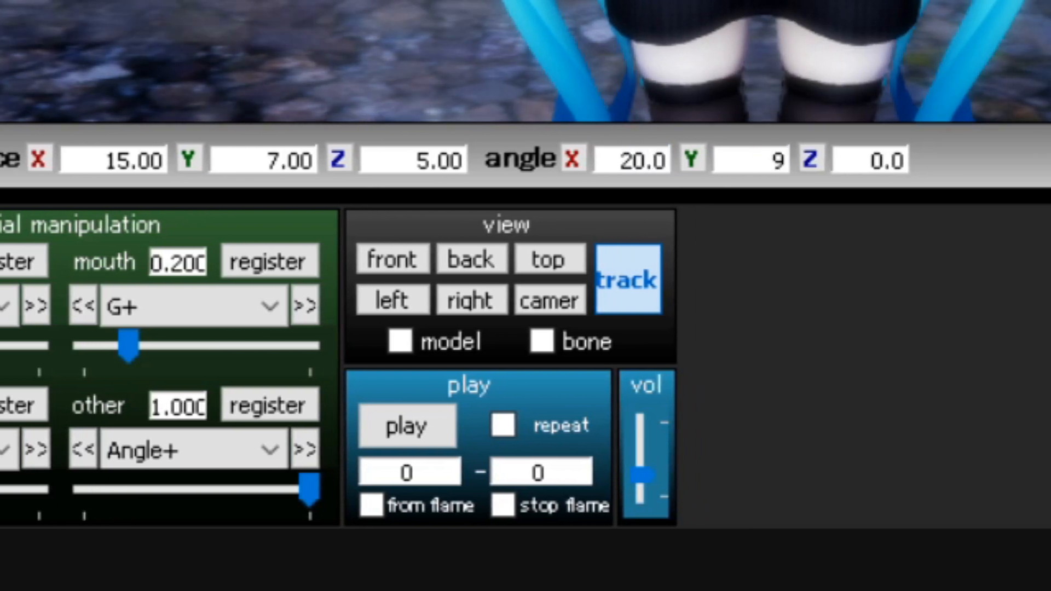
pyautogui.press('Tab')
pyautogui.write('-4.5')
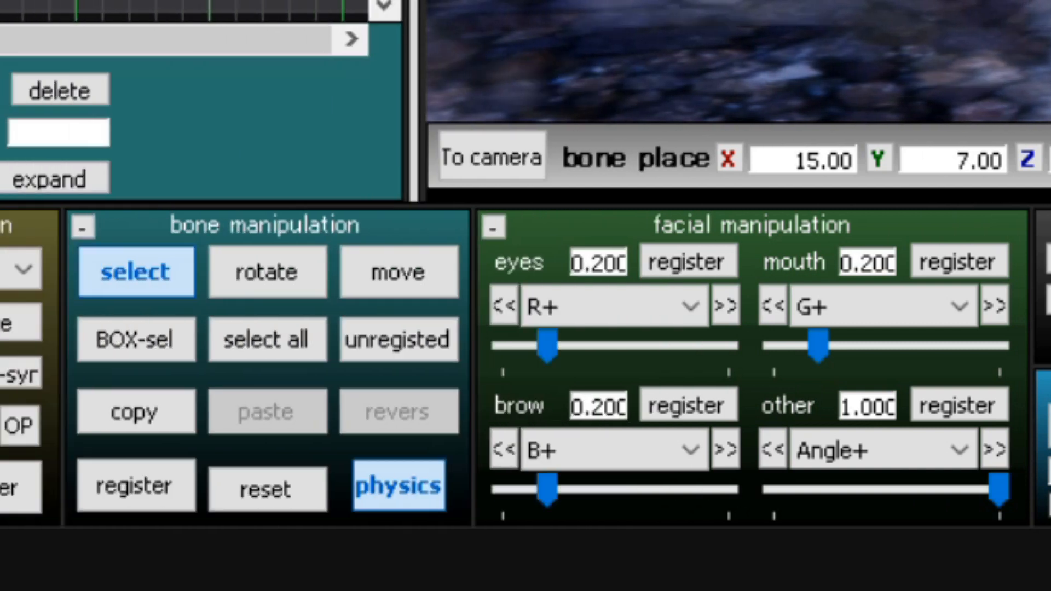
pyautogui.click(97, 488)
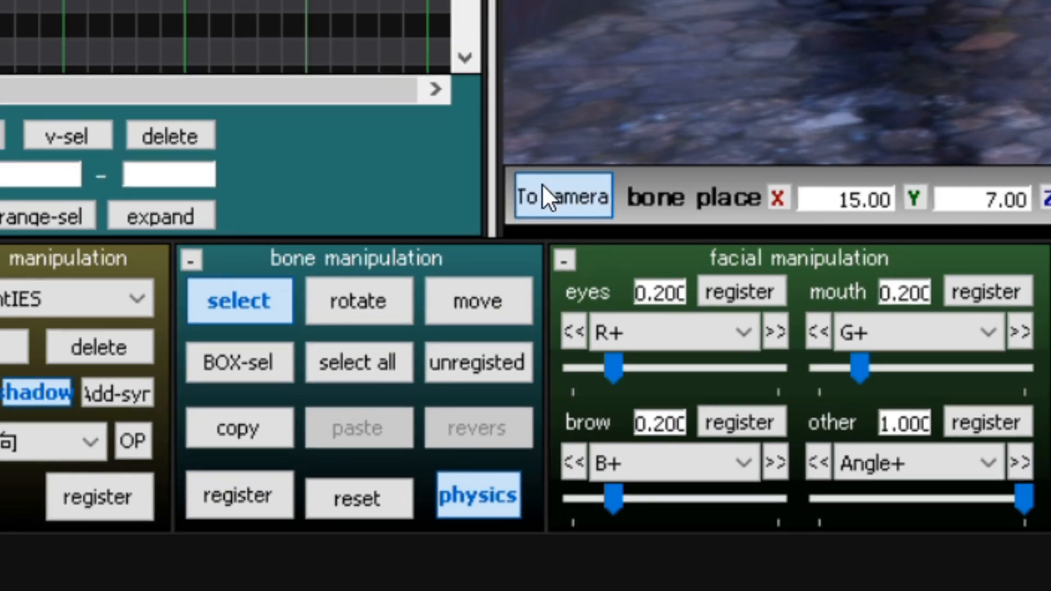
# Rotate the character model's Head bone about 11.5 degrees around Y to test the attached spotlight.
pyautogui.click(569, 158)
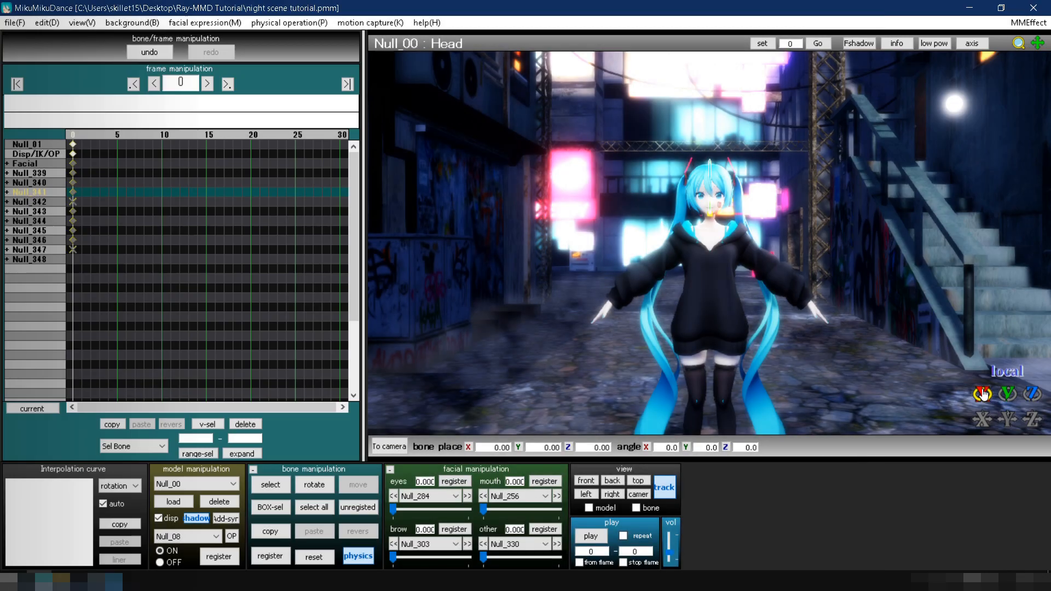
pyautogui.moveTo(982, 393); pyautogui.dragTo(1007, 406)
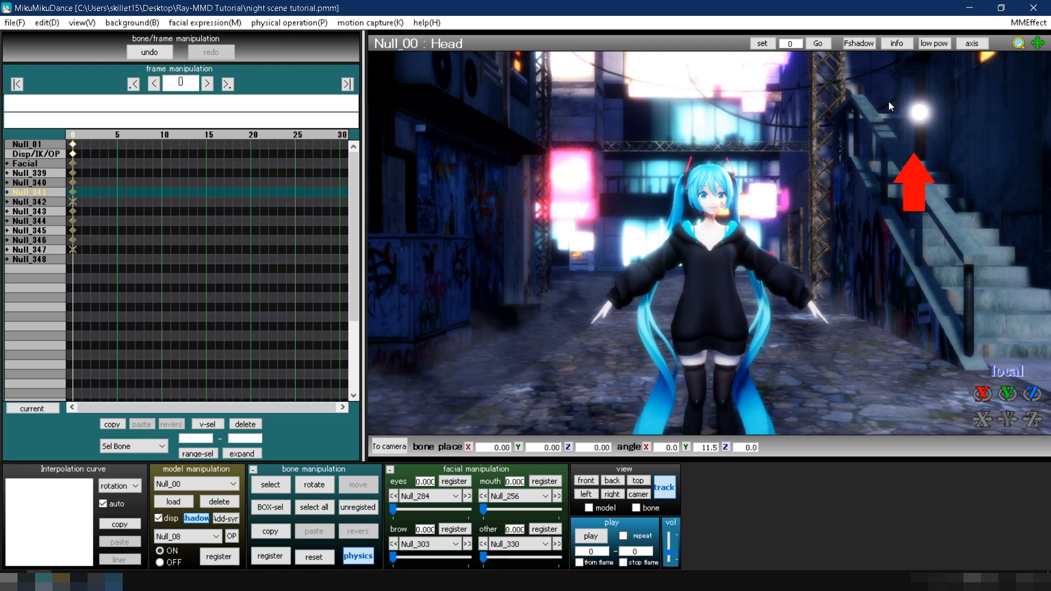
# Disable SpotLightIES.pmx in the Main and MaterialMap effect mappings, apply the change, and check the lit character.
pyautogui.click(1027, 23)
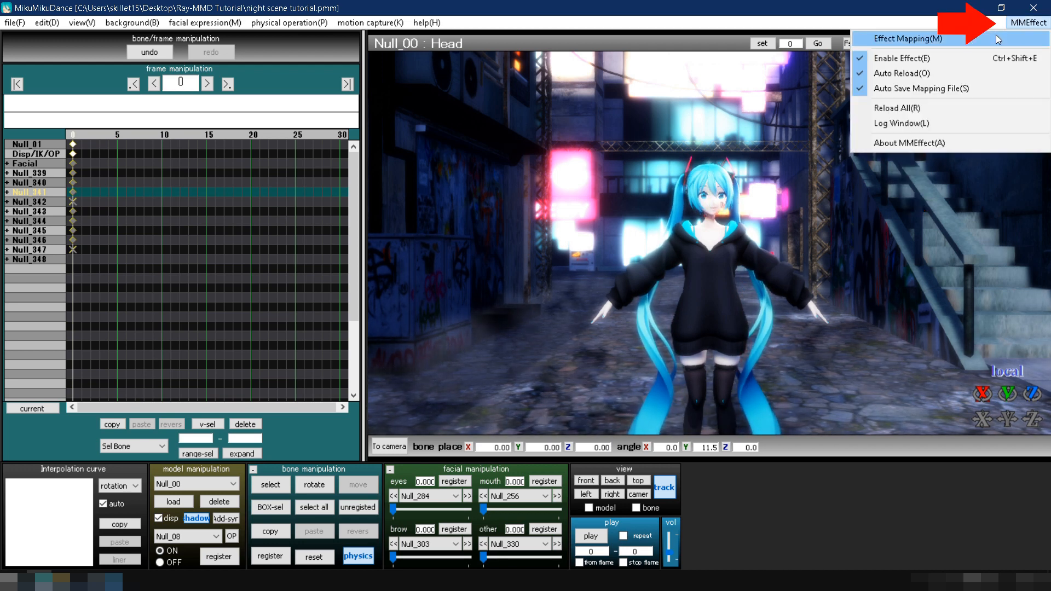
pyautogui.click(997, 39)
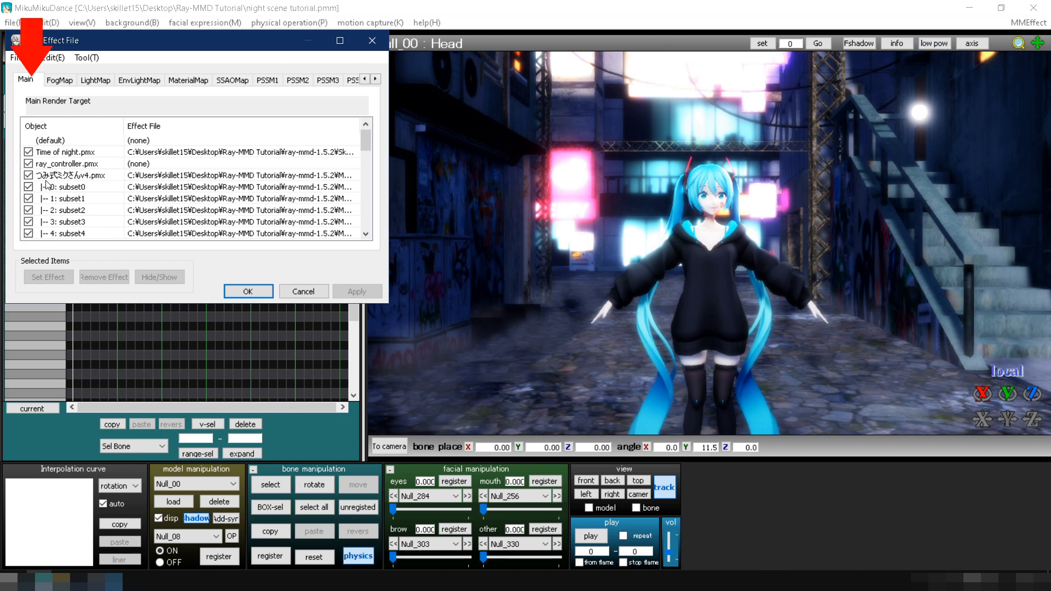
pyautogui.scroll(-10, 61, 186)
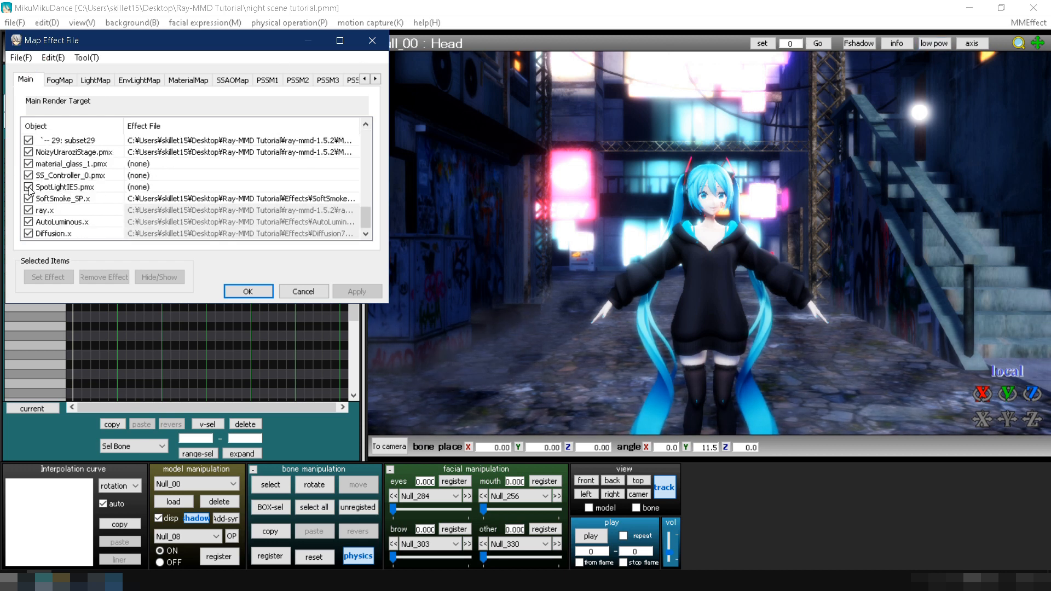
pyautogui.click(188, 80)
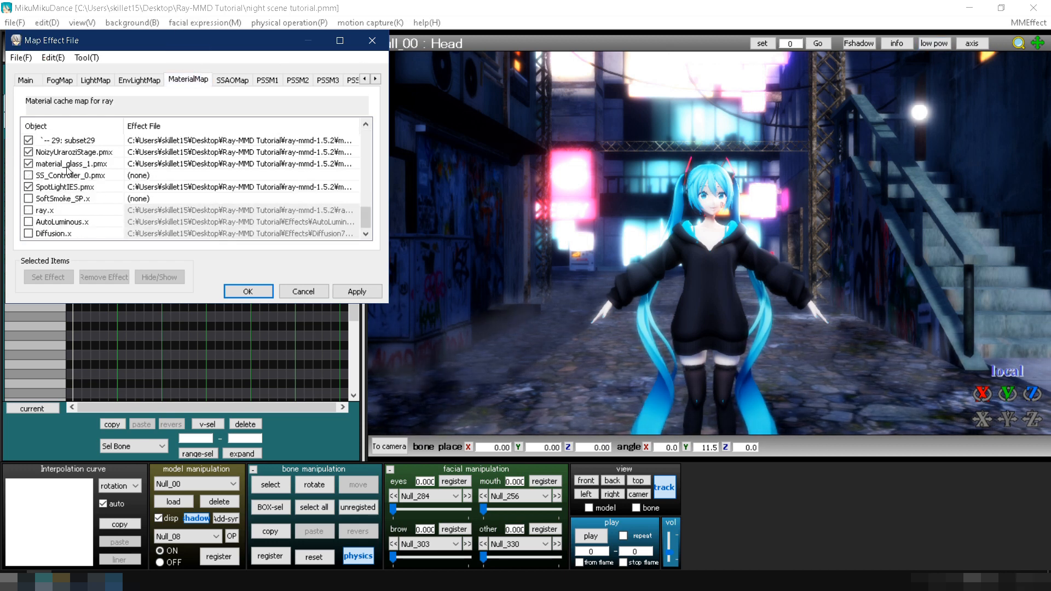
pyautogui.click(28, 187)
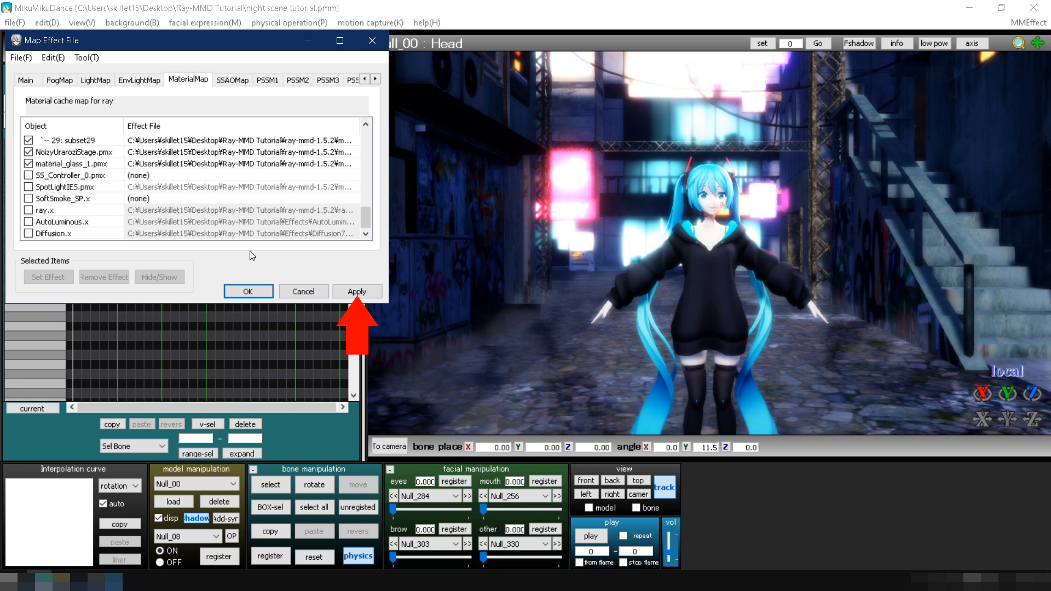
pyautogui.click(342, 292)
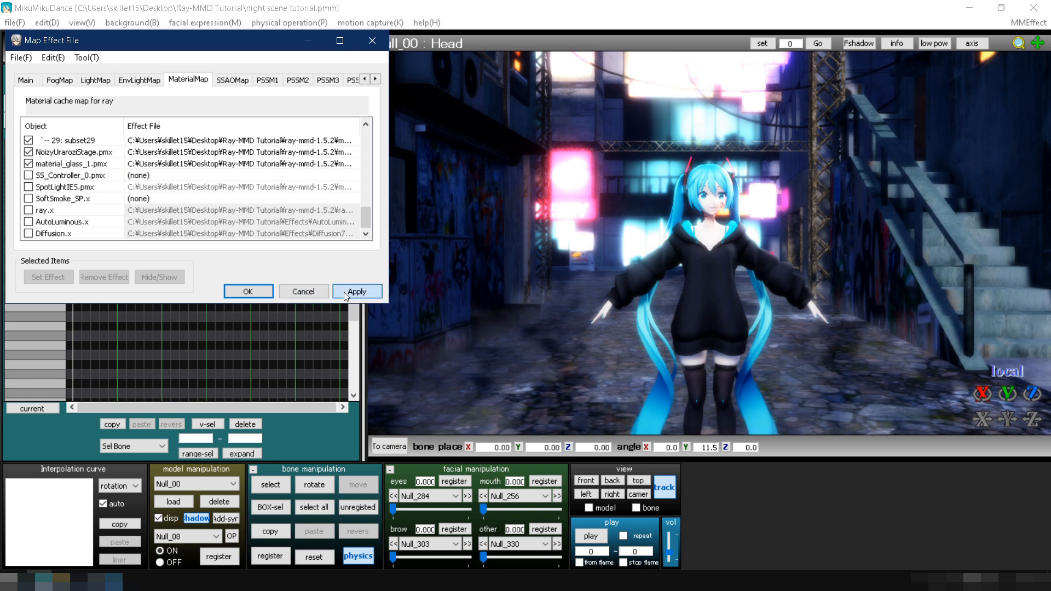
pyautogui.click(247, 290)
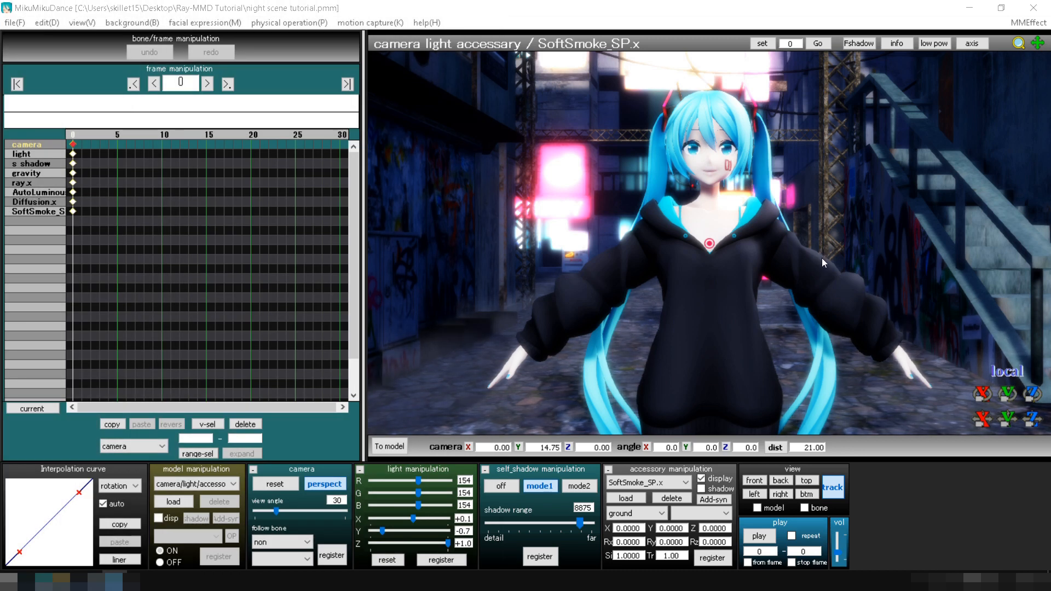
pyautogui.moveTo(822, 258); pyautogui.dragTo(388, 251, button='right')
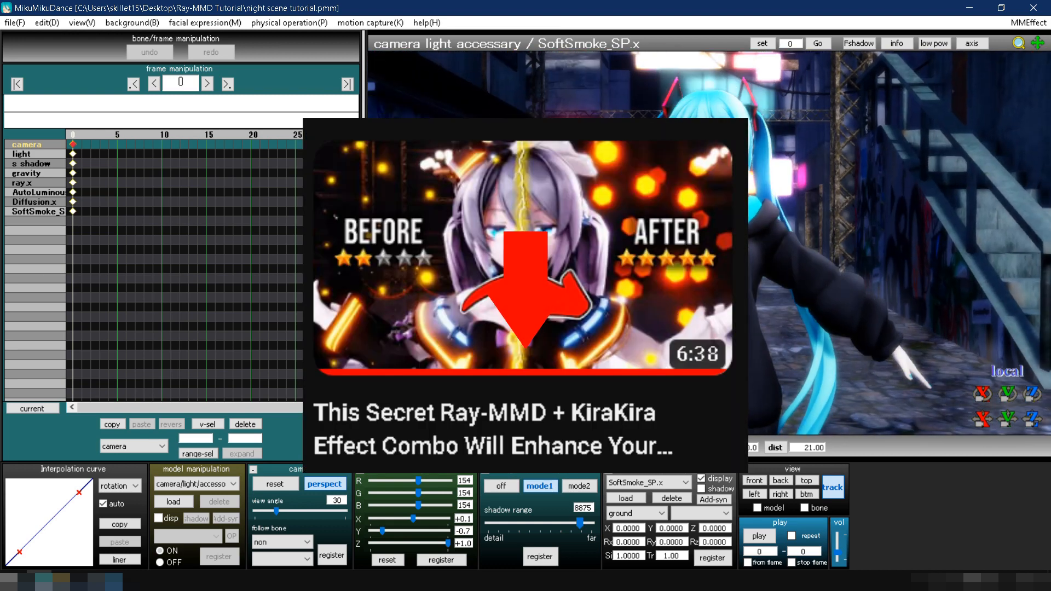